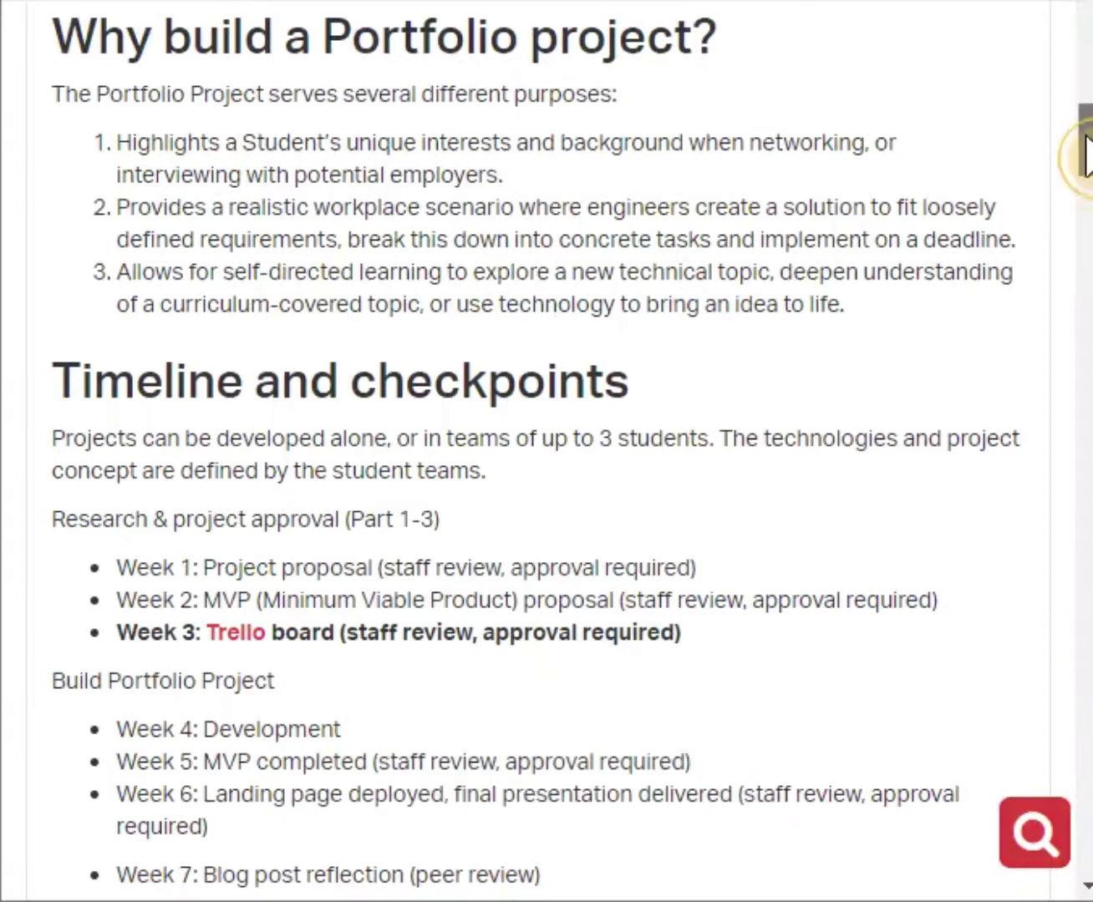
Scroll the Portfolio Project page past 'What's the Trello board?' to 'Some things to think about'
drag(1085, 158, 1085, 207)
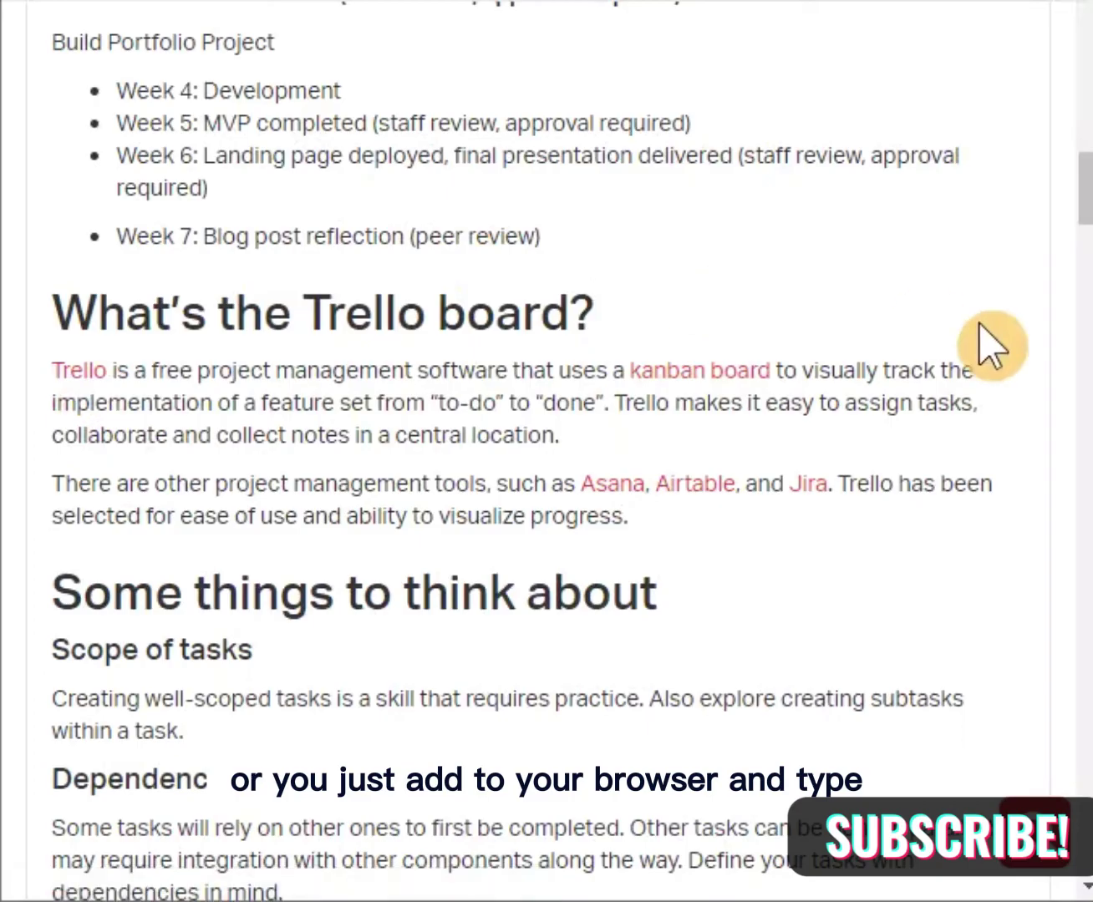
scroll(1081, 243, down, 5)
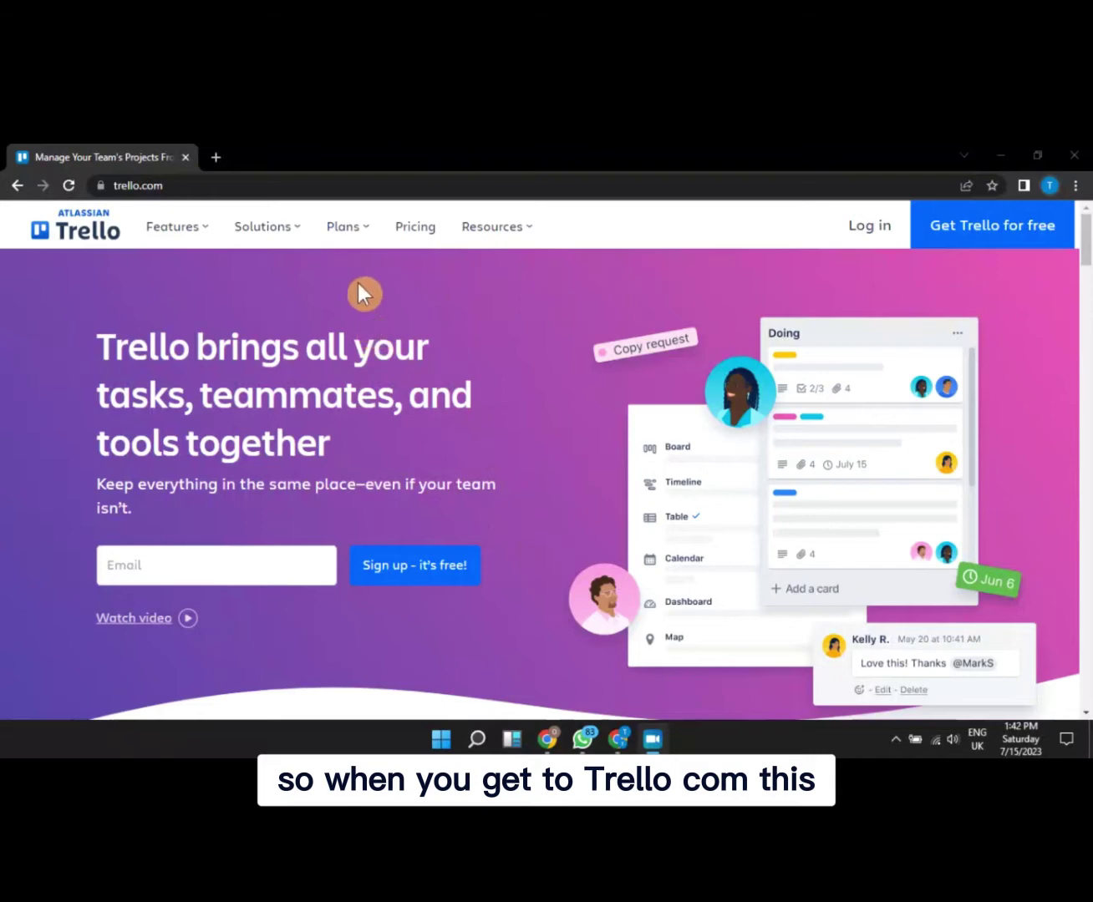
Go from trello.com to the free Trello account sign-up page
click(151, 181)
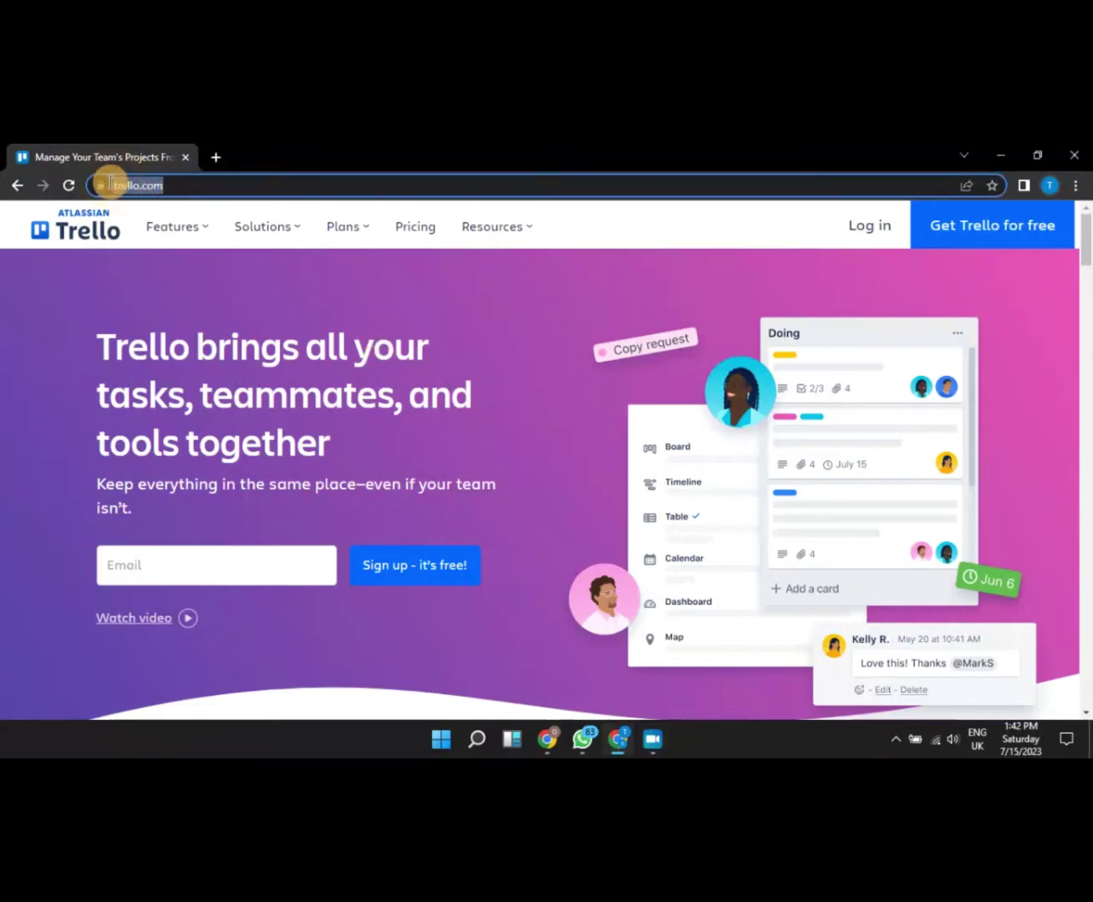
click(168, 184)
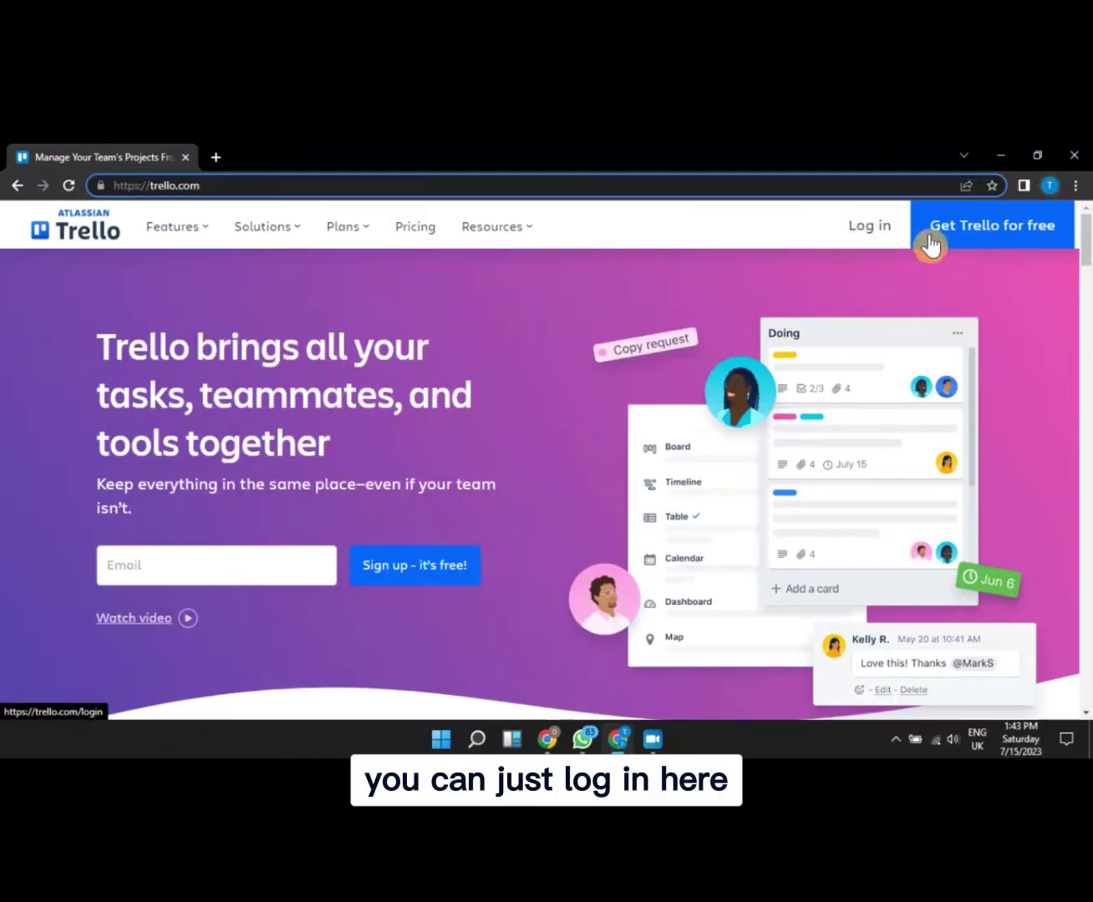
click(981, 238)
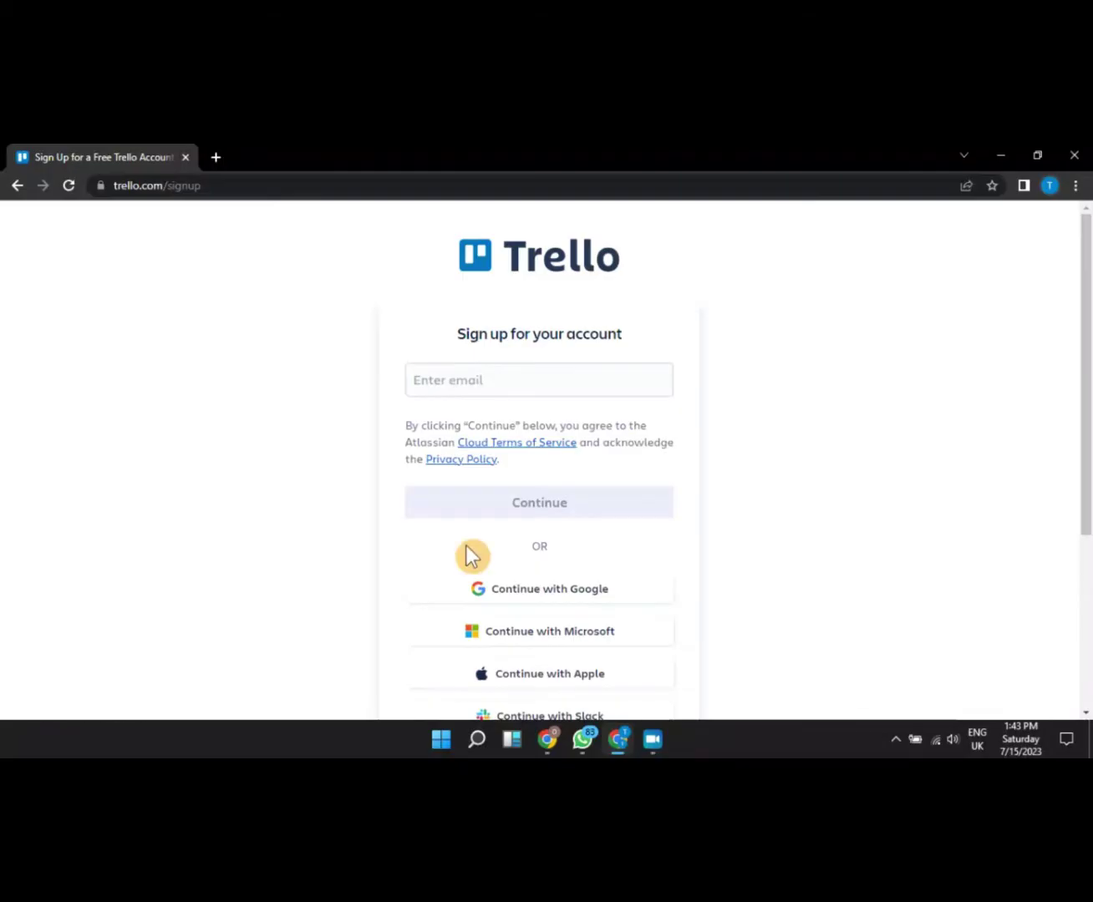
Sign up for Trello with the Google account and create the account
click(551, 593)
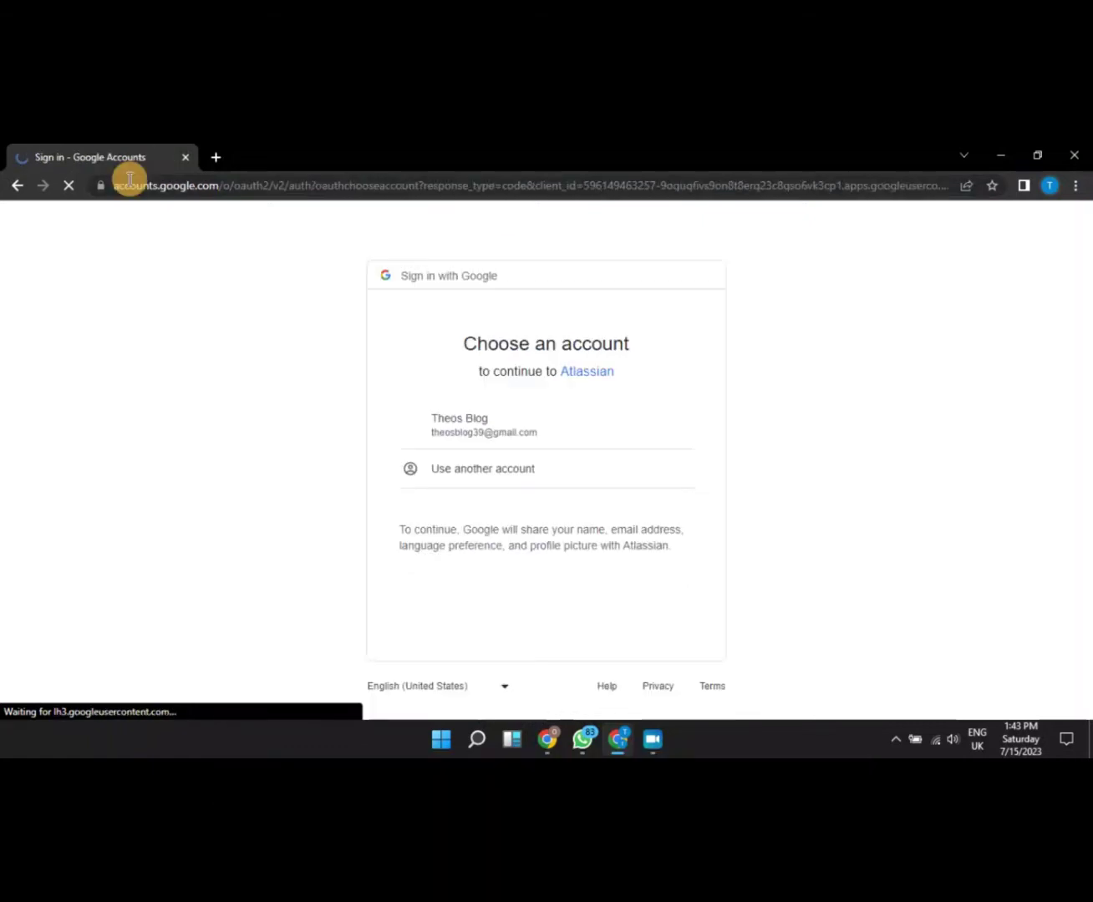
click(465, 428)
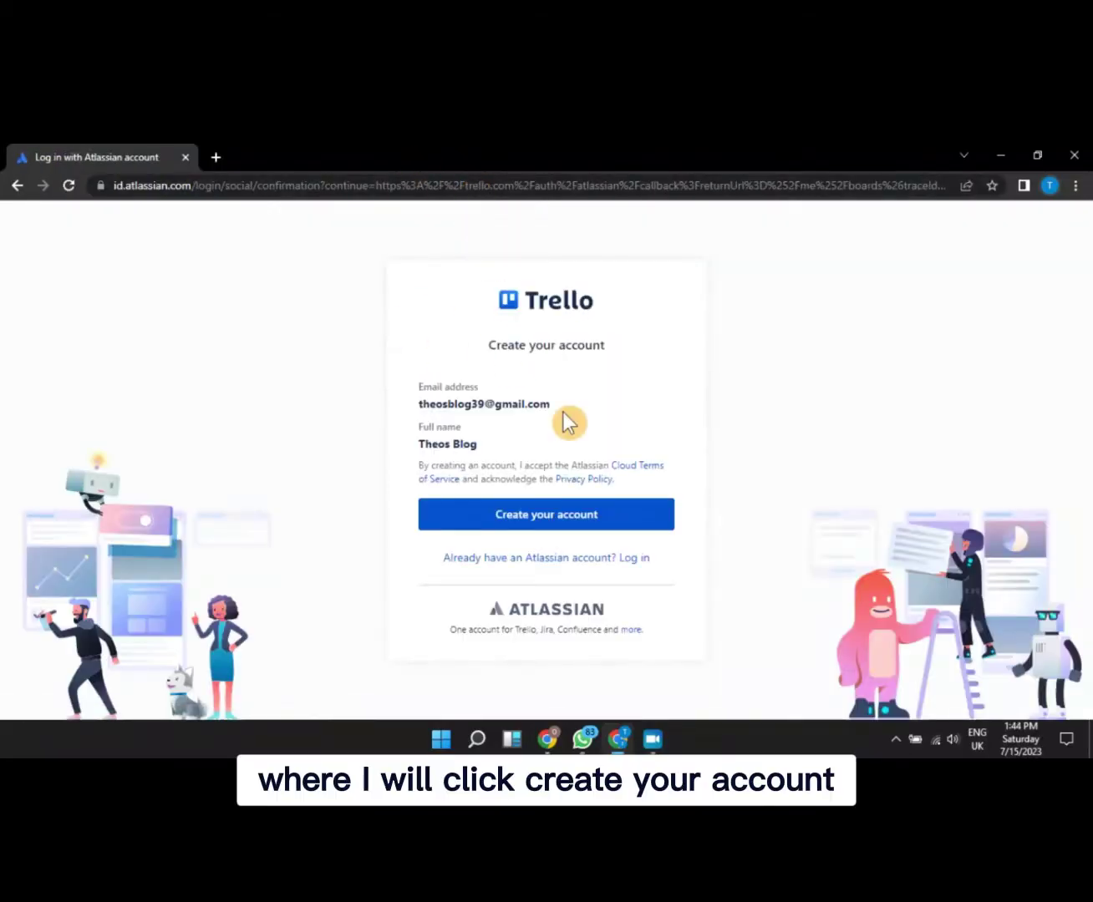
click(516, 520)
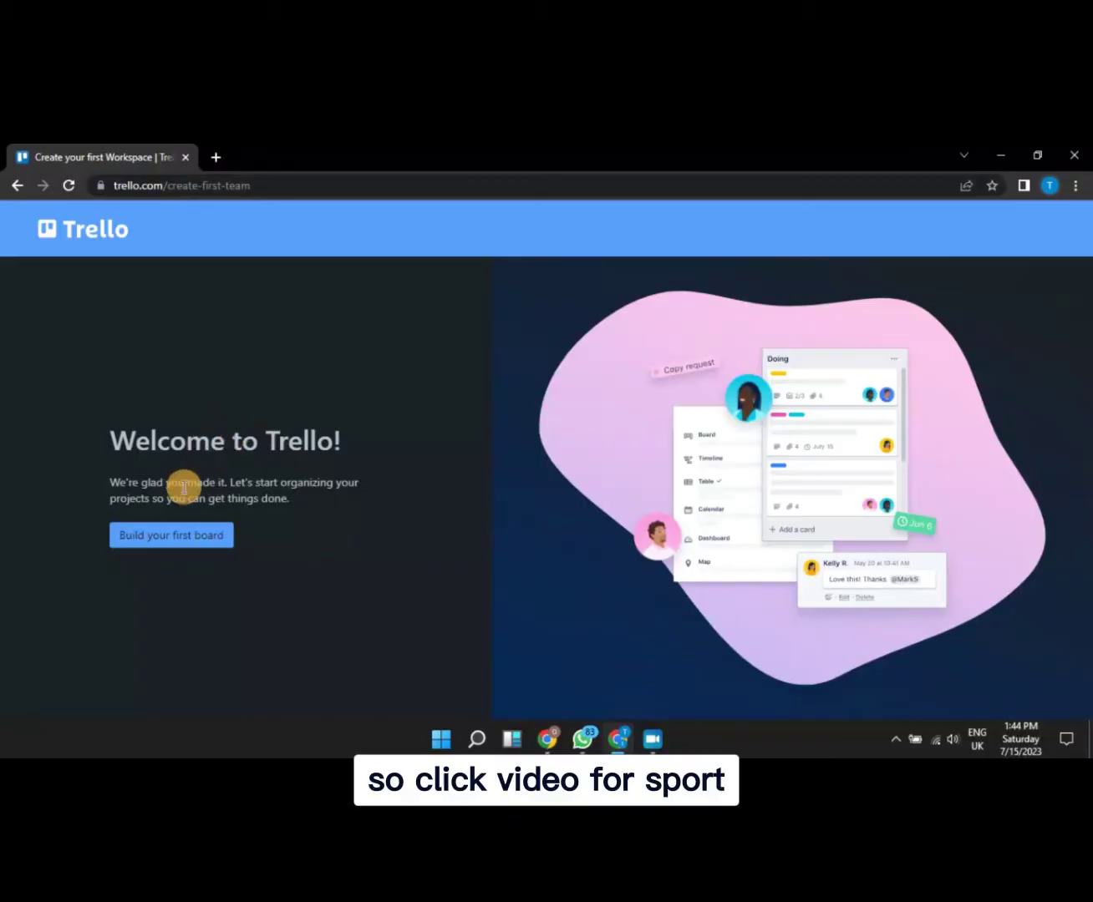
Create the first board 'Portfolio Project', skipping the lists, cards and teammate invites
click(170, 541)
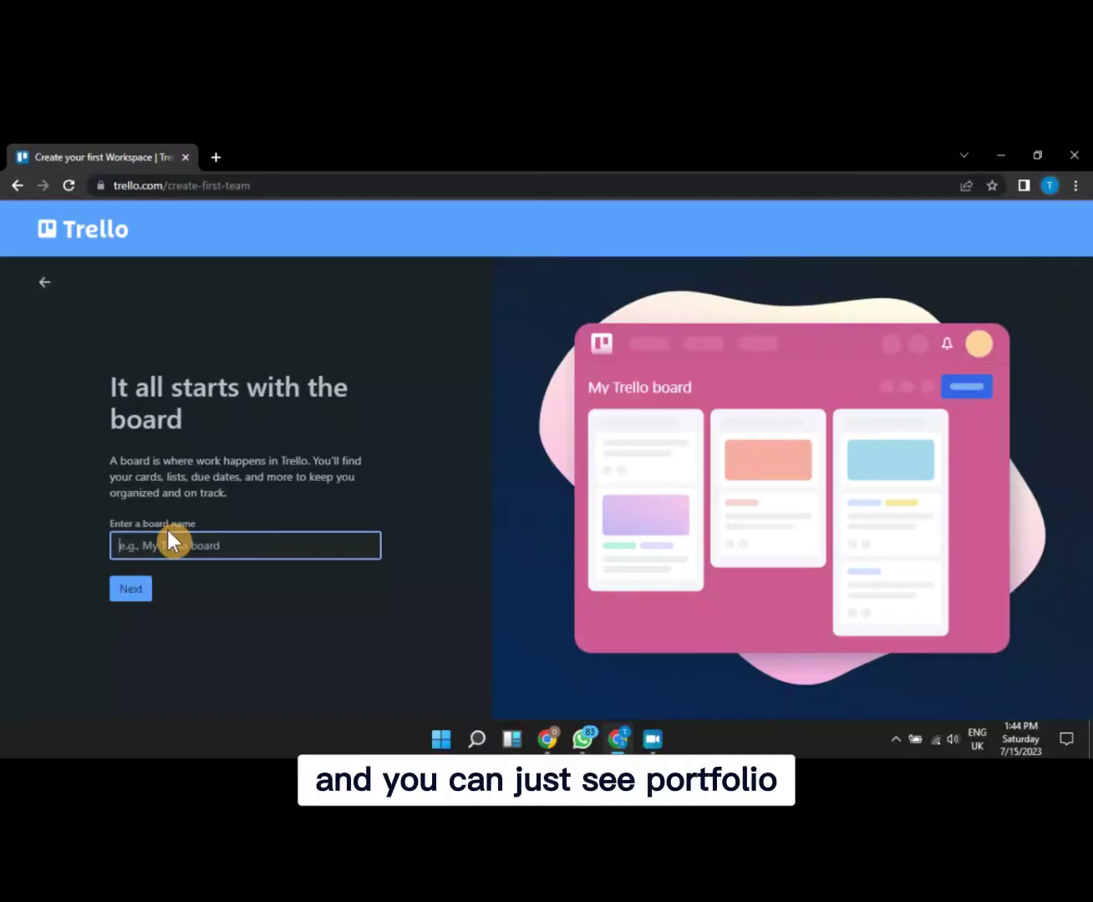
text(Portfolio)
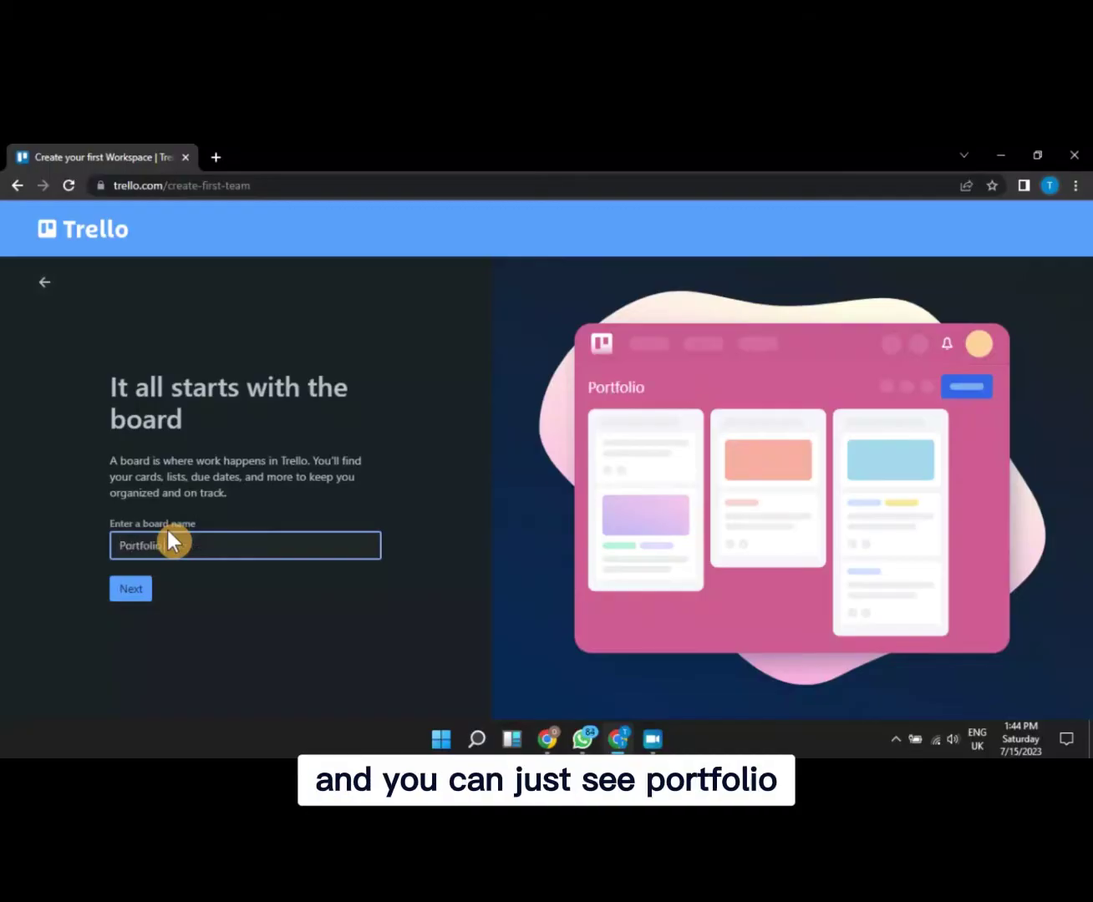
text( Project)
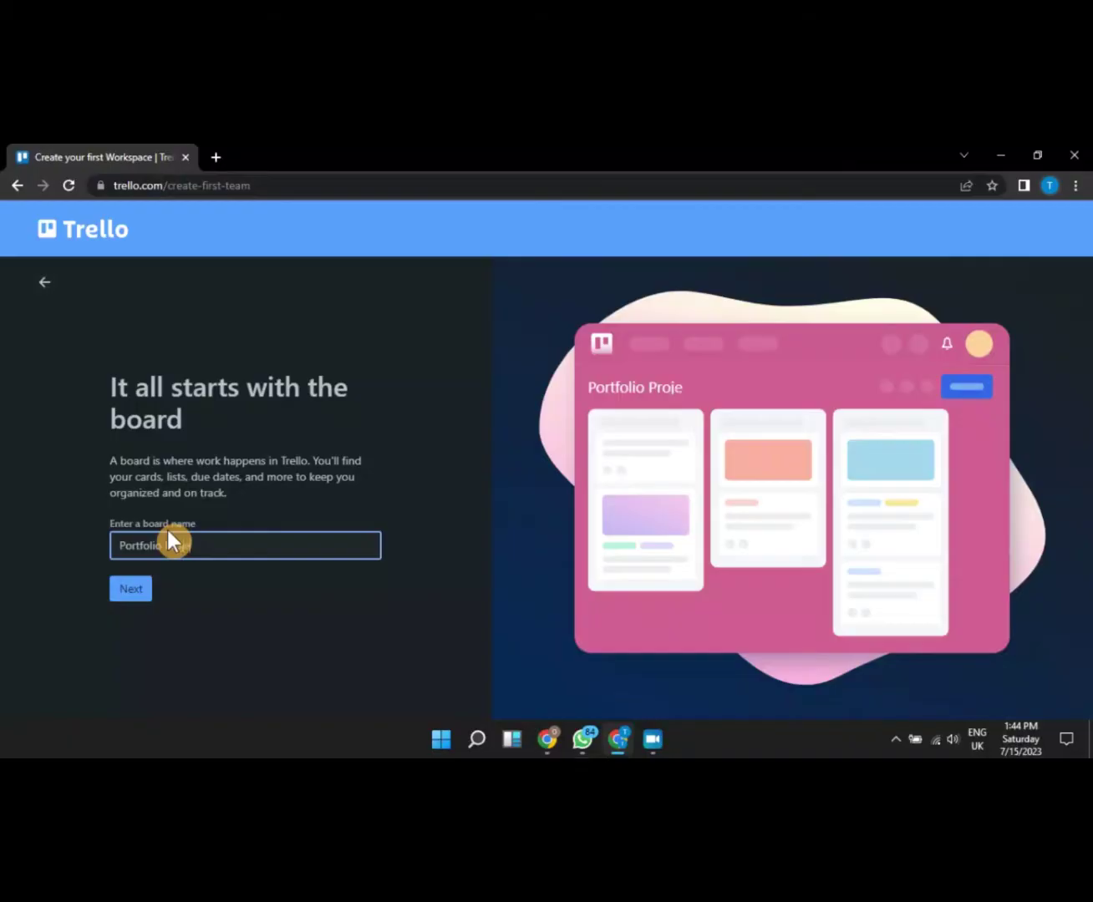
click(129, 590)
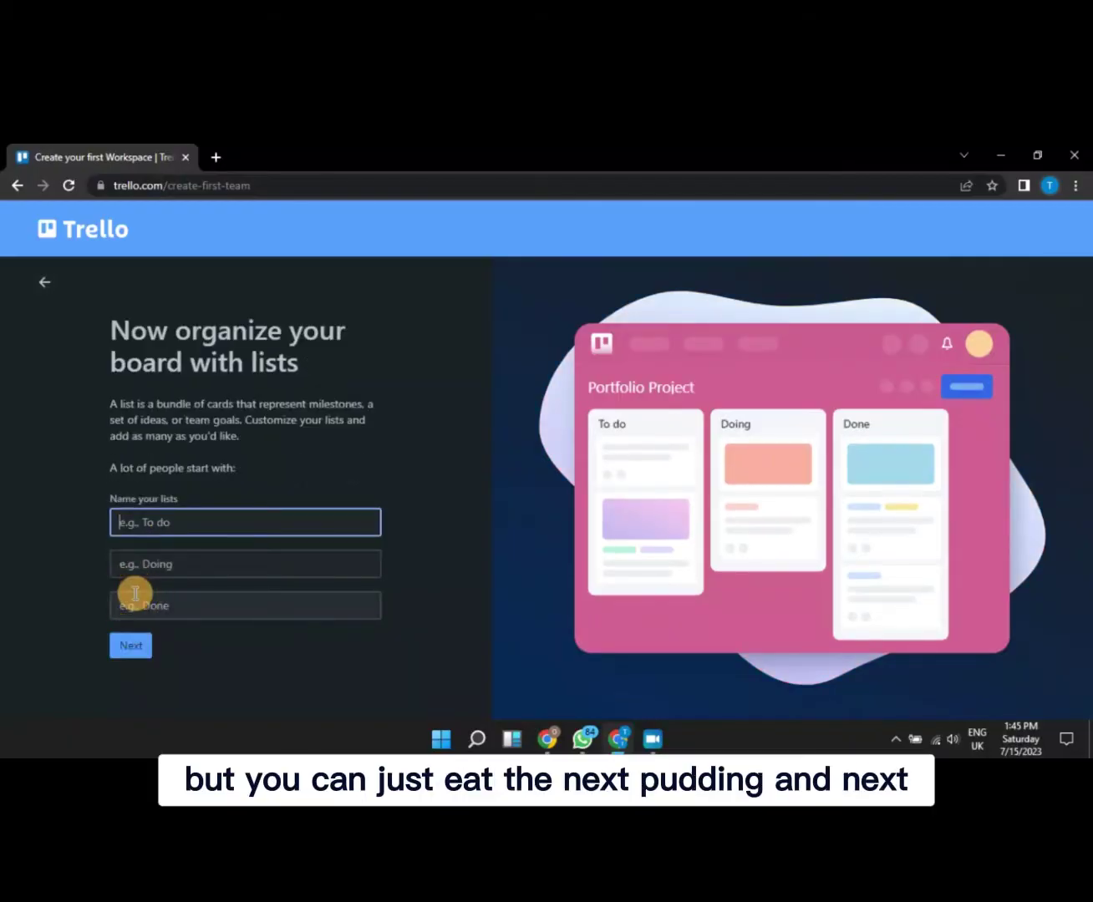
click(126, 647)
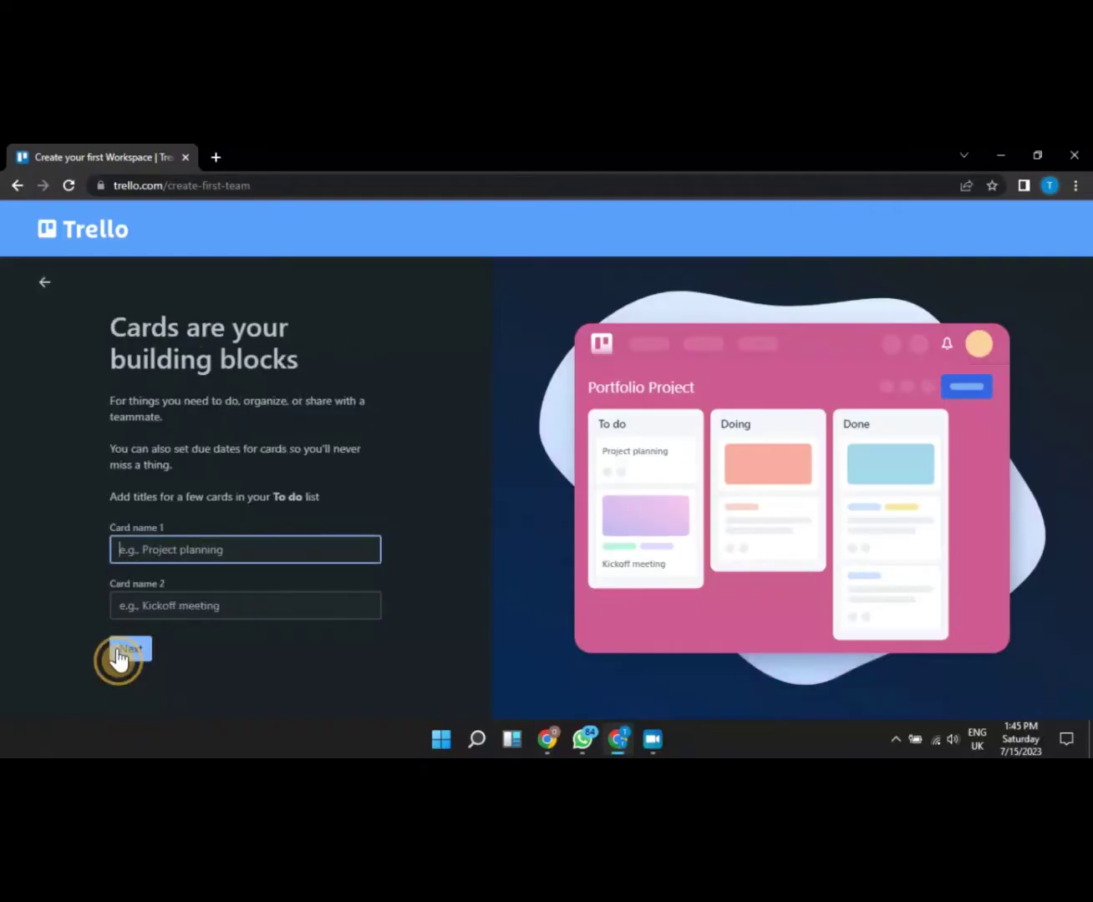
click(119, 655)
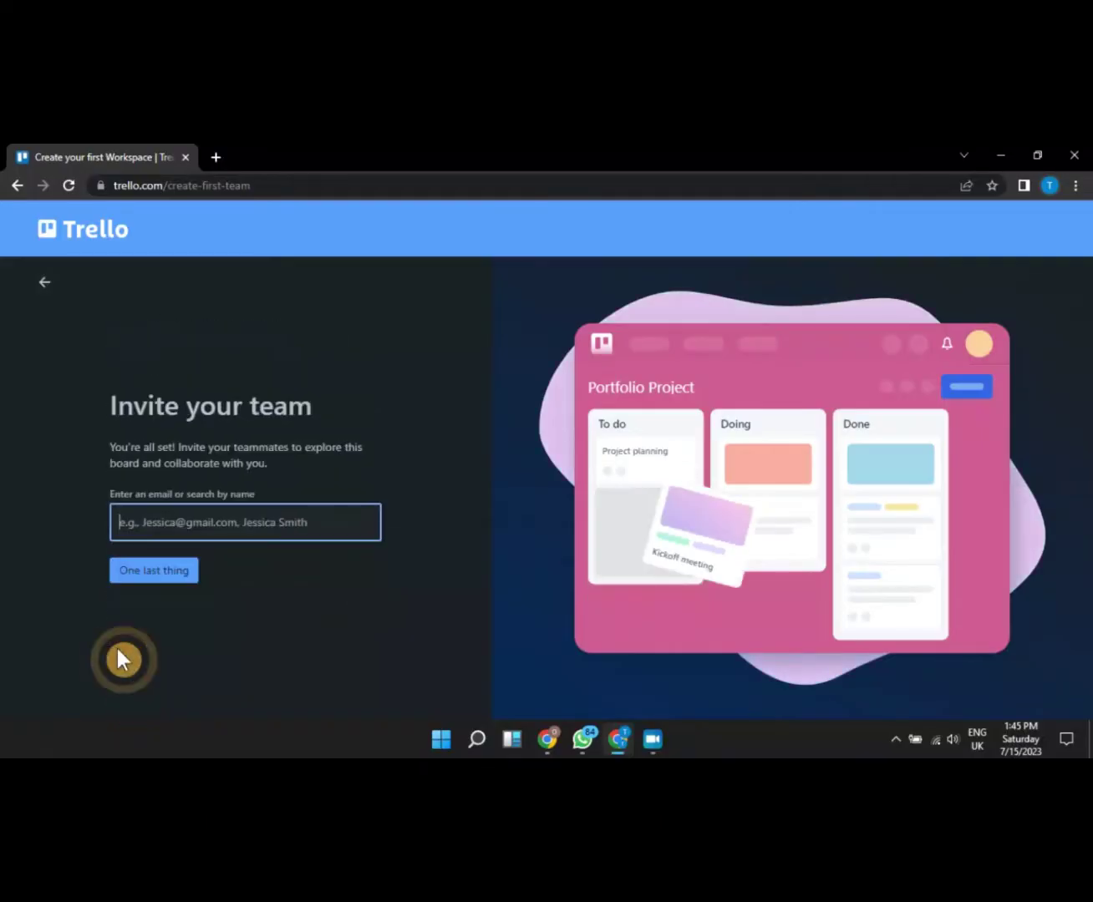
click(155, 574)
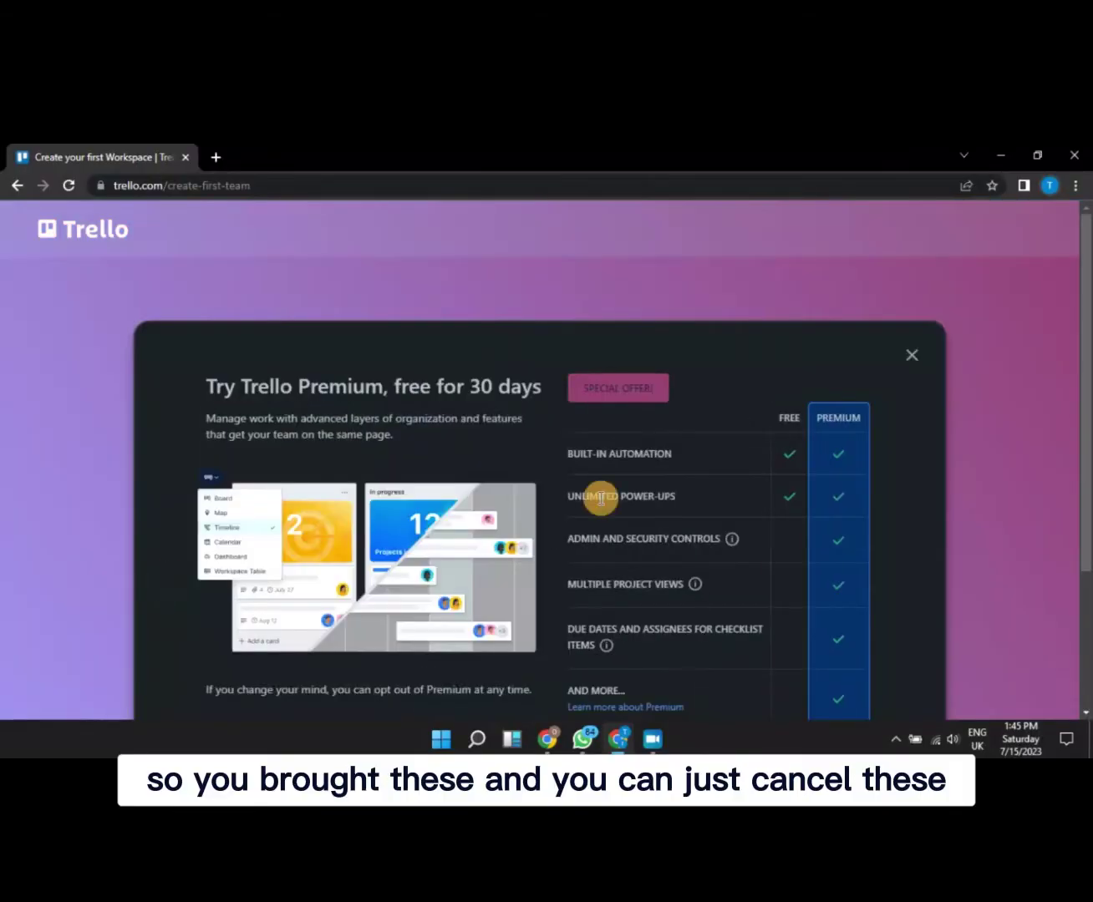
Close the Premium trial offer and set the board's visibility to Public
click(911, 361)
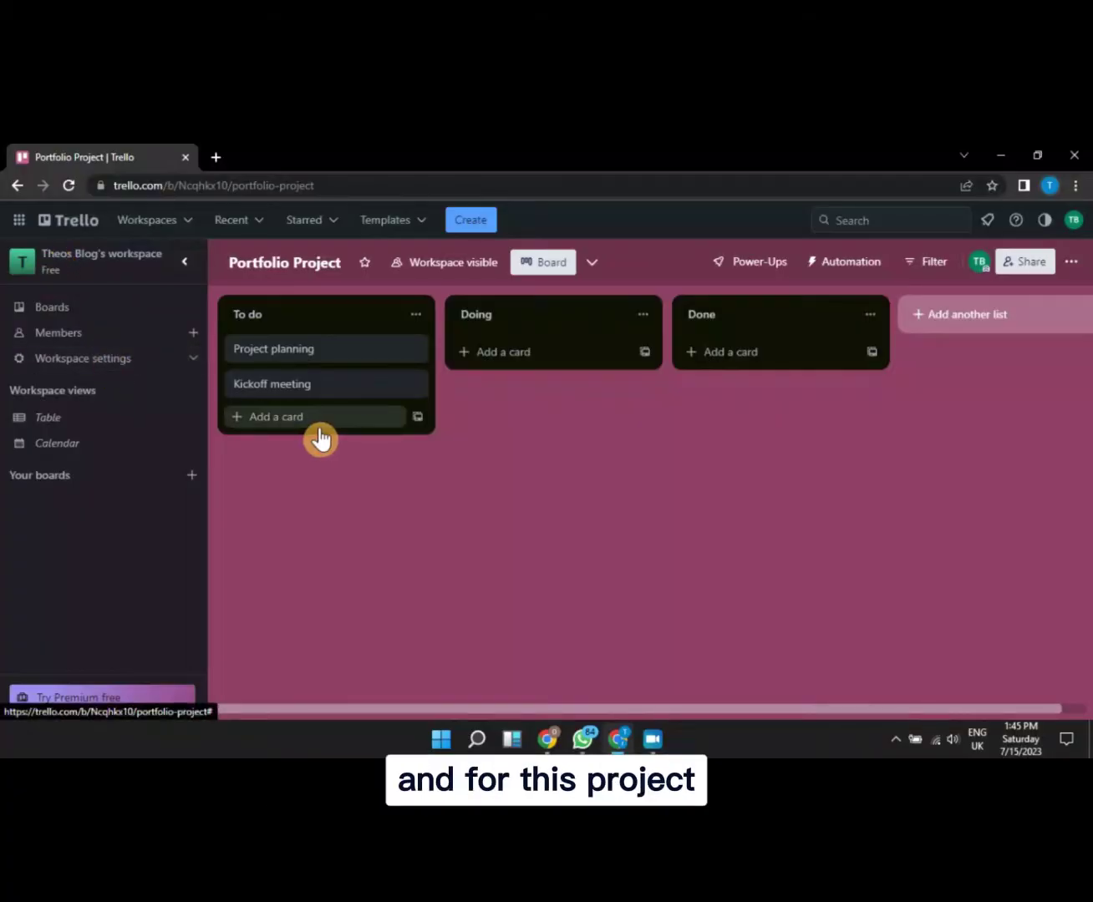
click(430, 269)
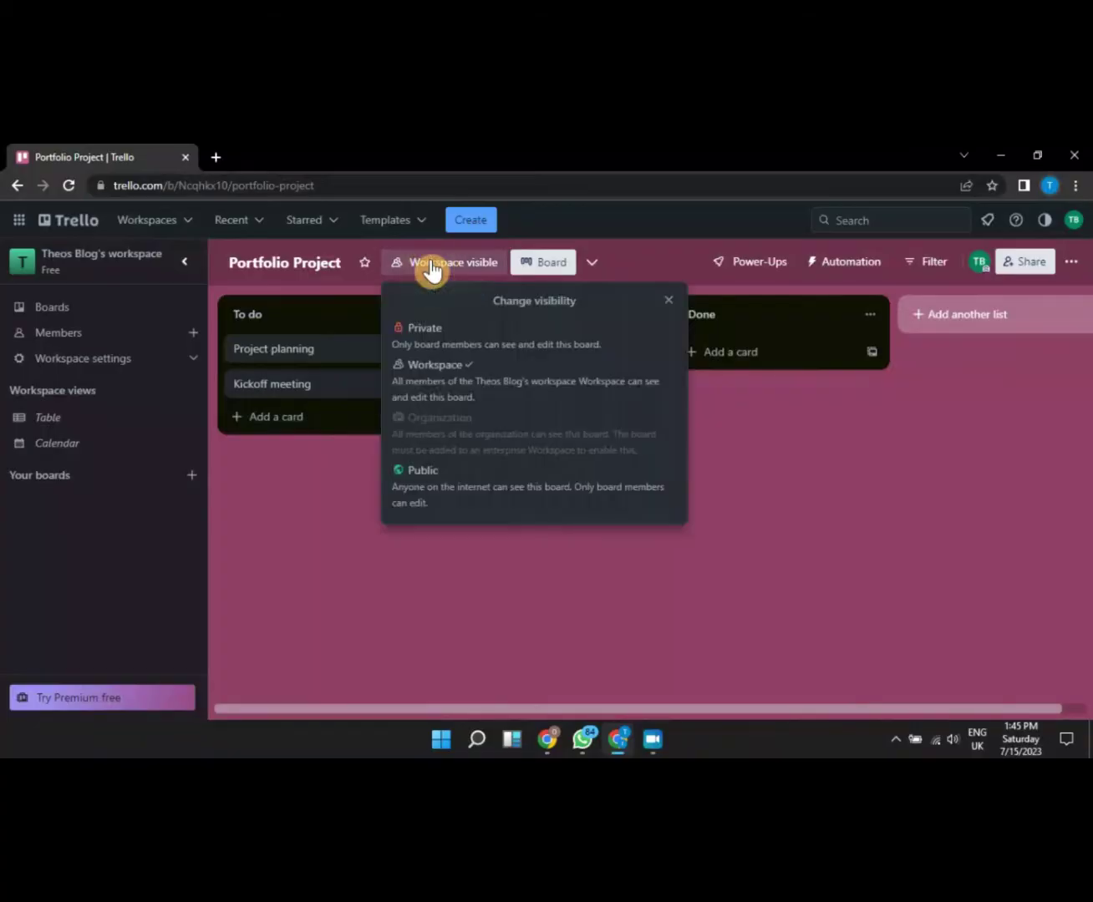
click(411, 477)
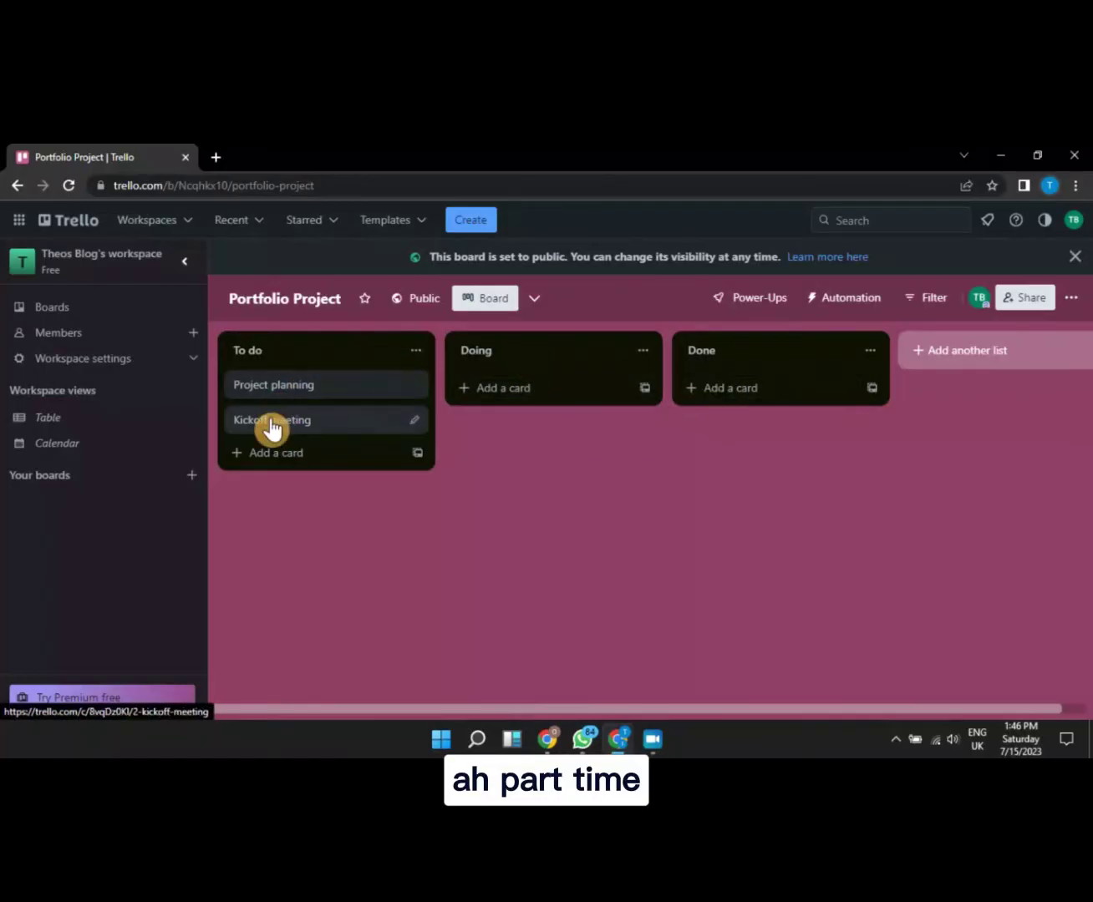
Add a 'deployed' list to the board, then archive it
click(929, 355)
text(deployed)
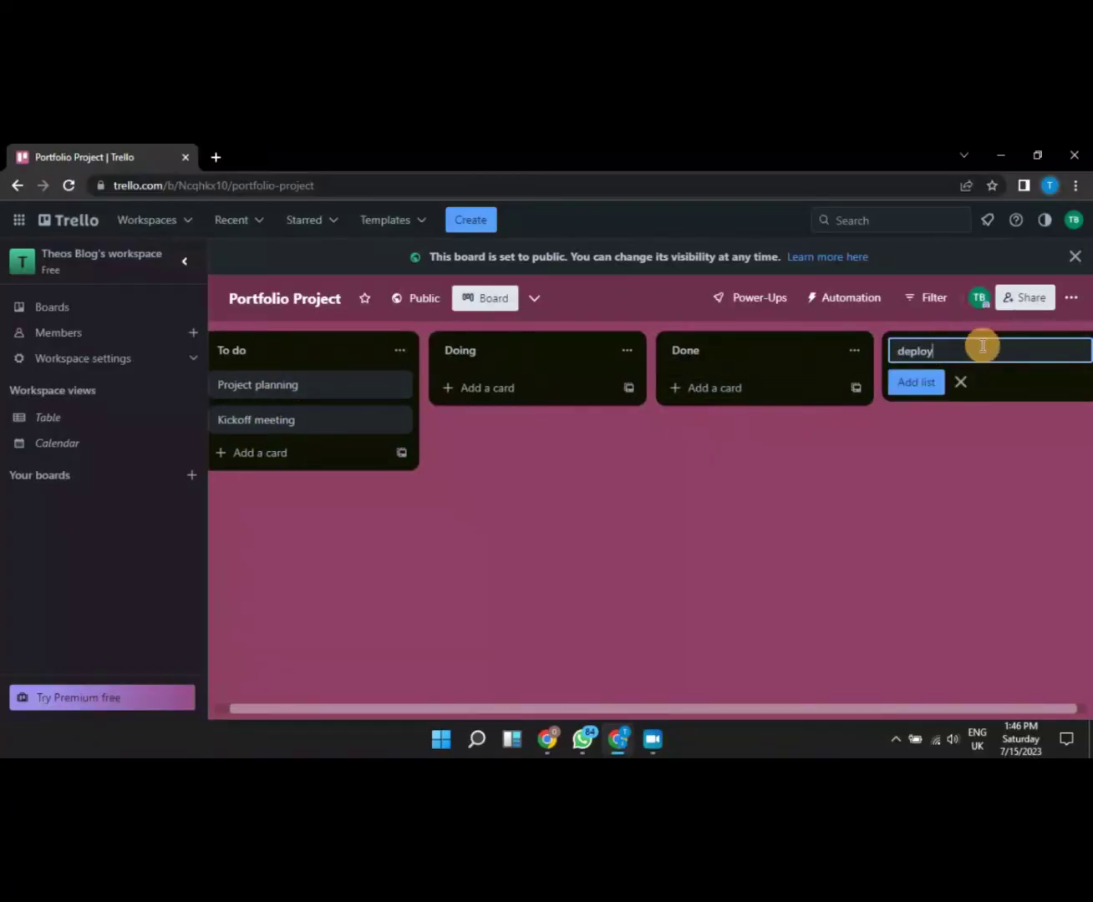
click(925, 389)
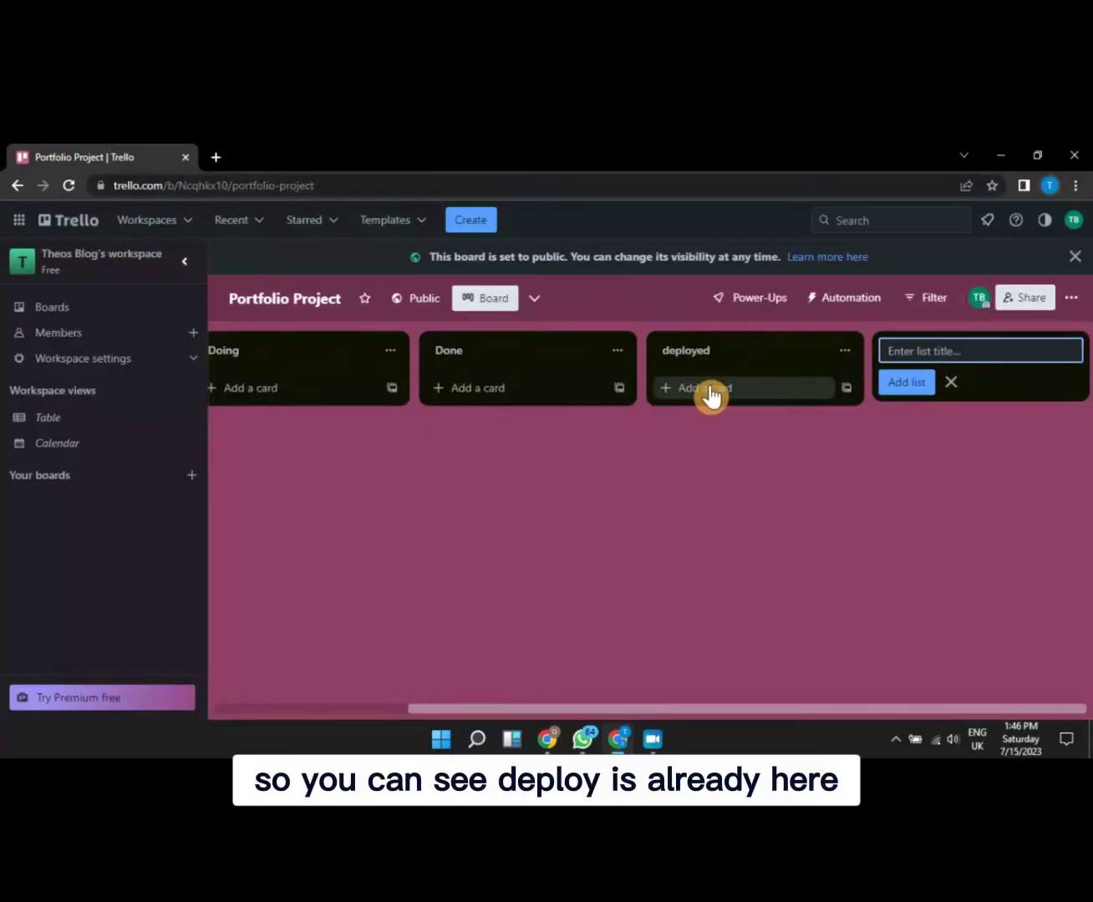
click(856, 351)
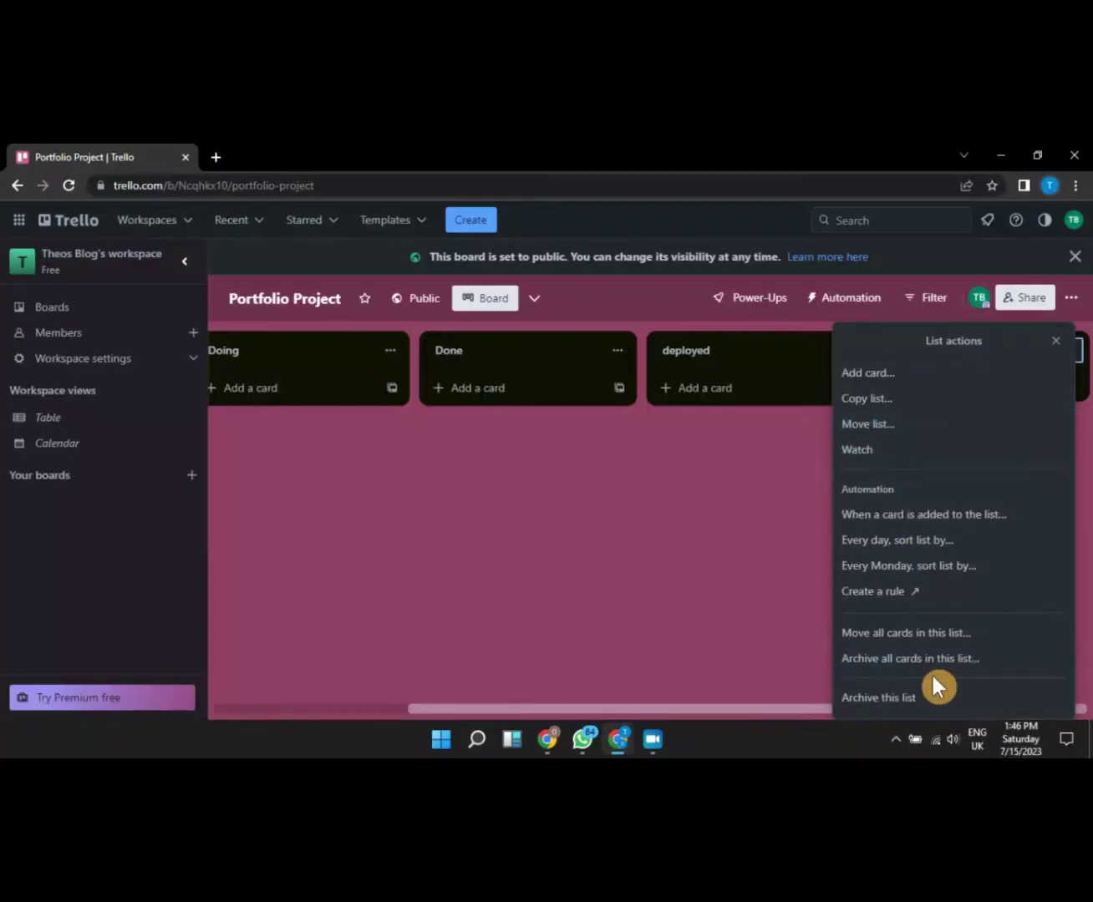
click(920, 698)
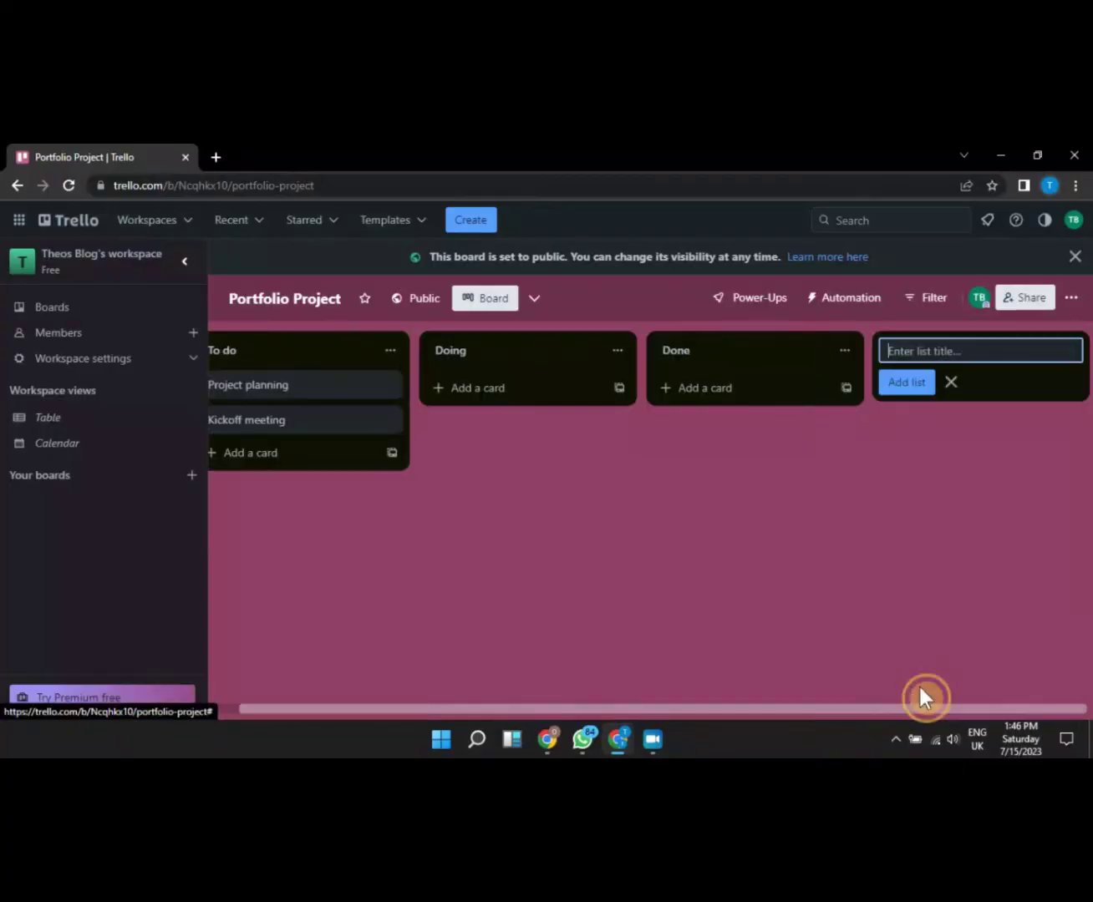
Archive the Done, Doing and To do lists and cancel the new-list form
click(841, 353)
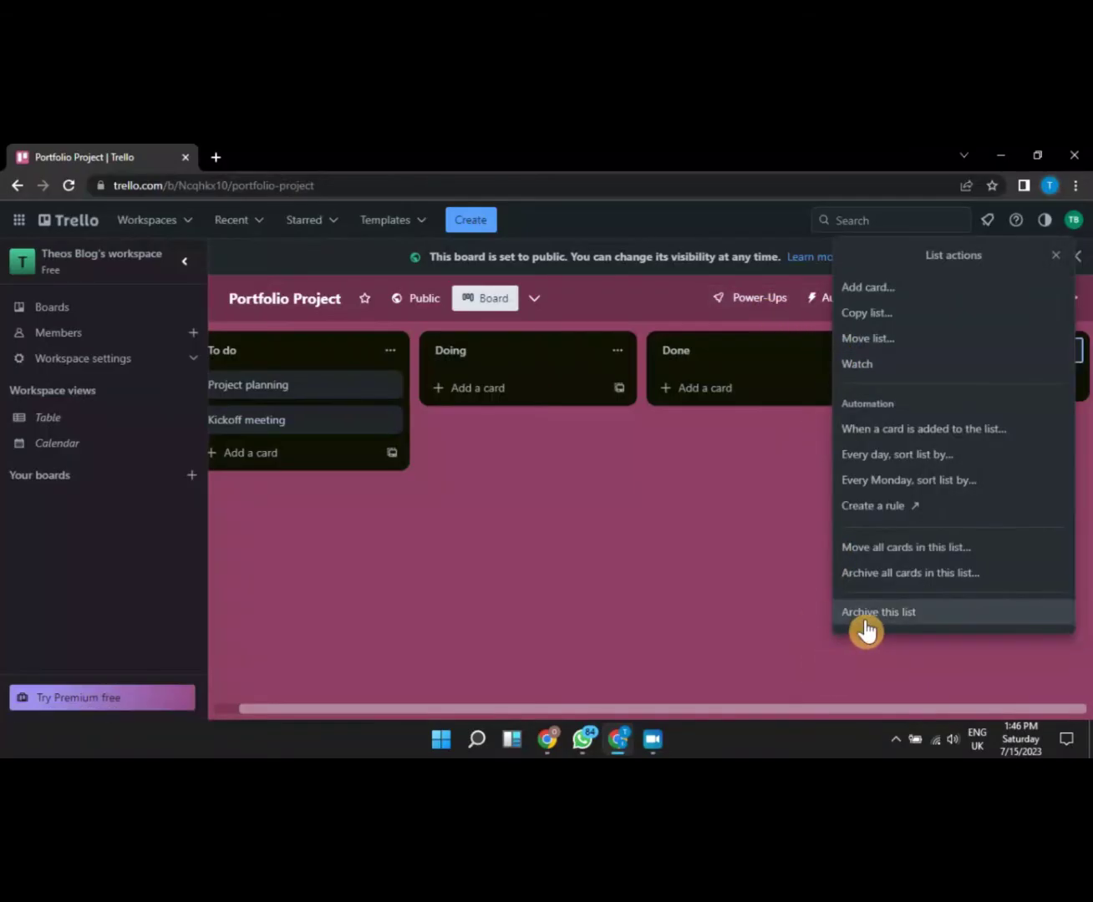
click(865, 619)
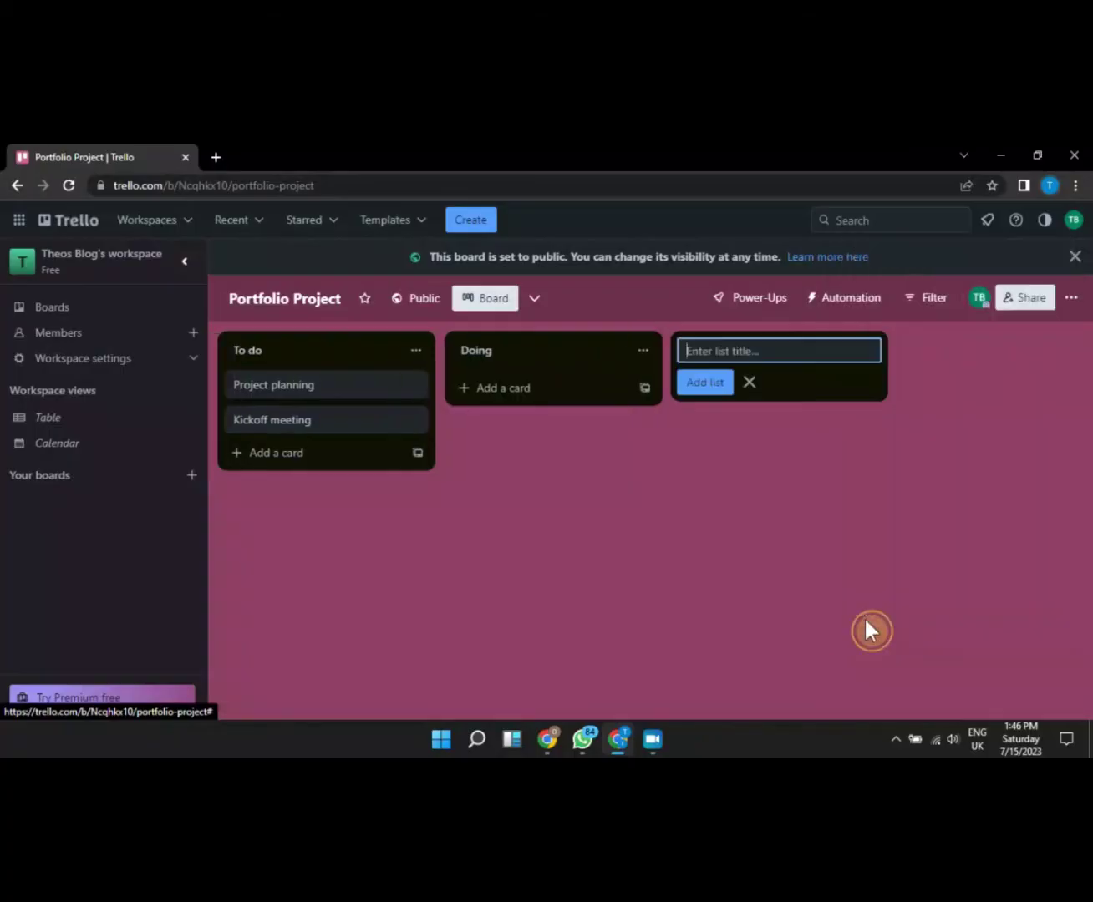
click(644, 350)
click(696, 619)
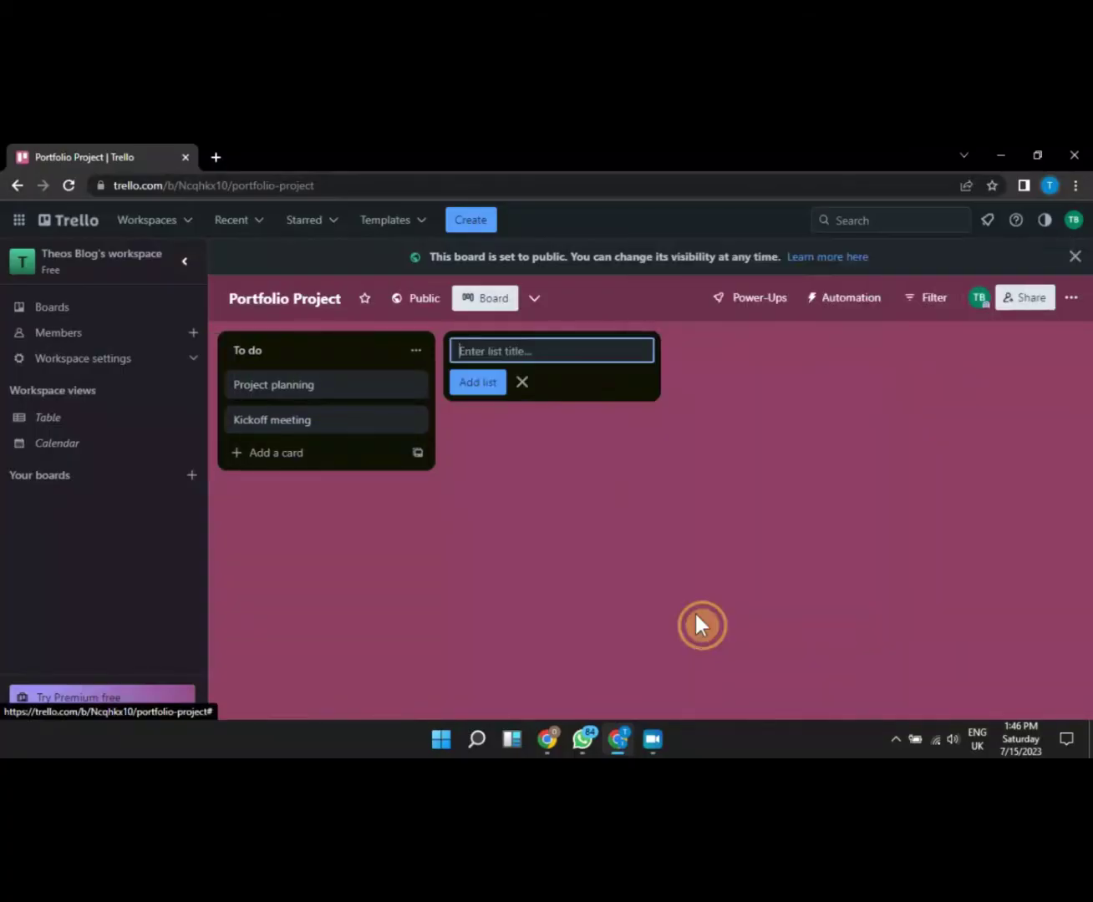
click(414, 358)
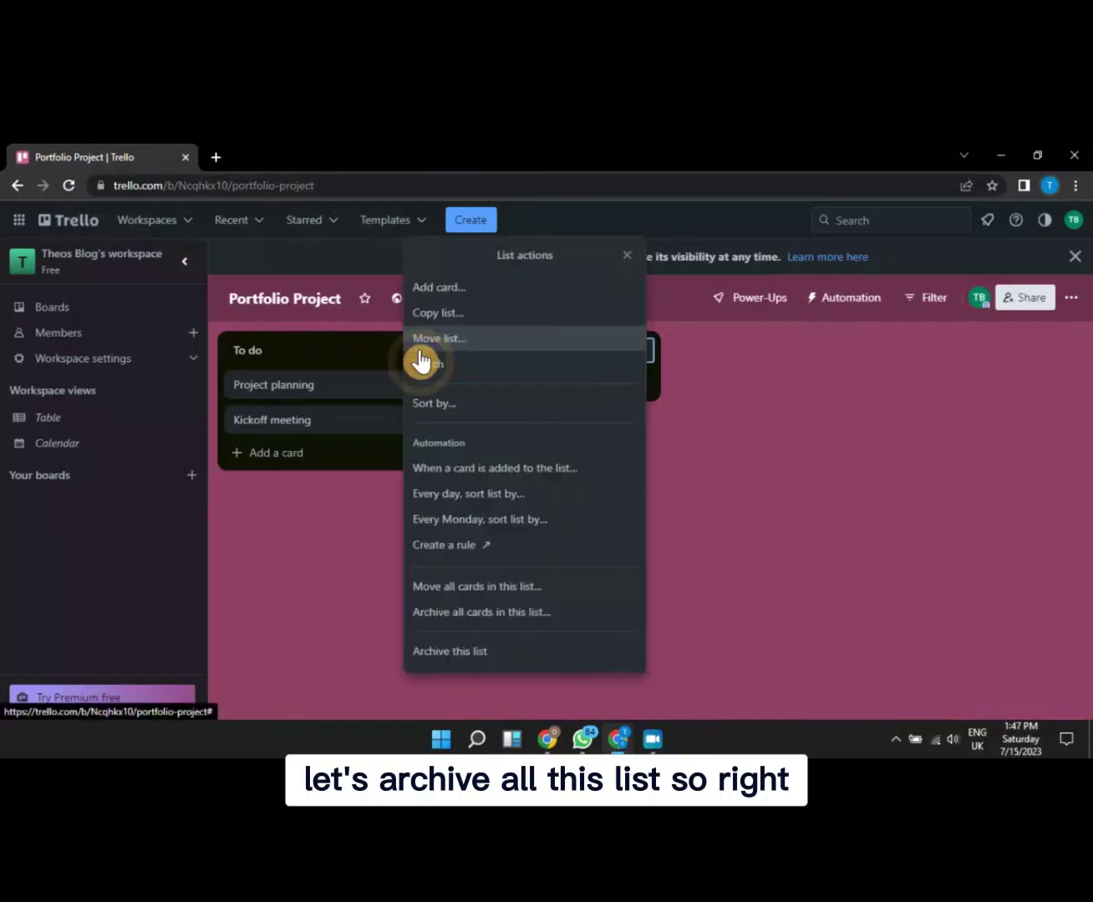
click(456, 644)
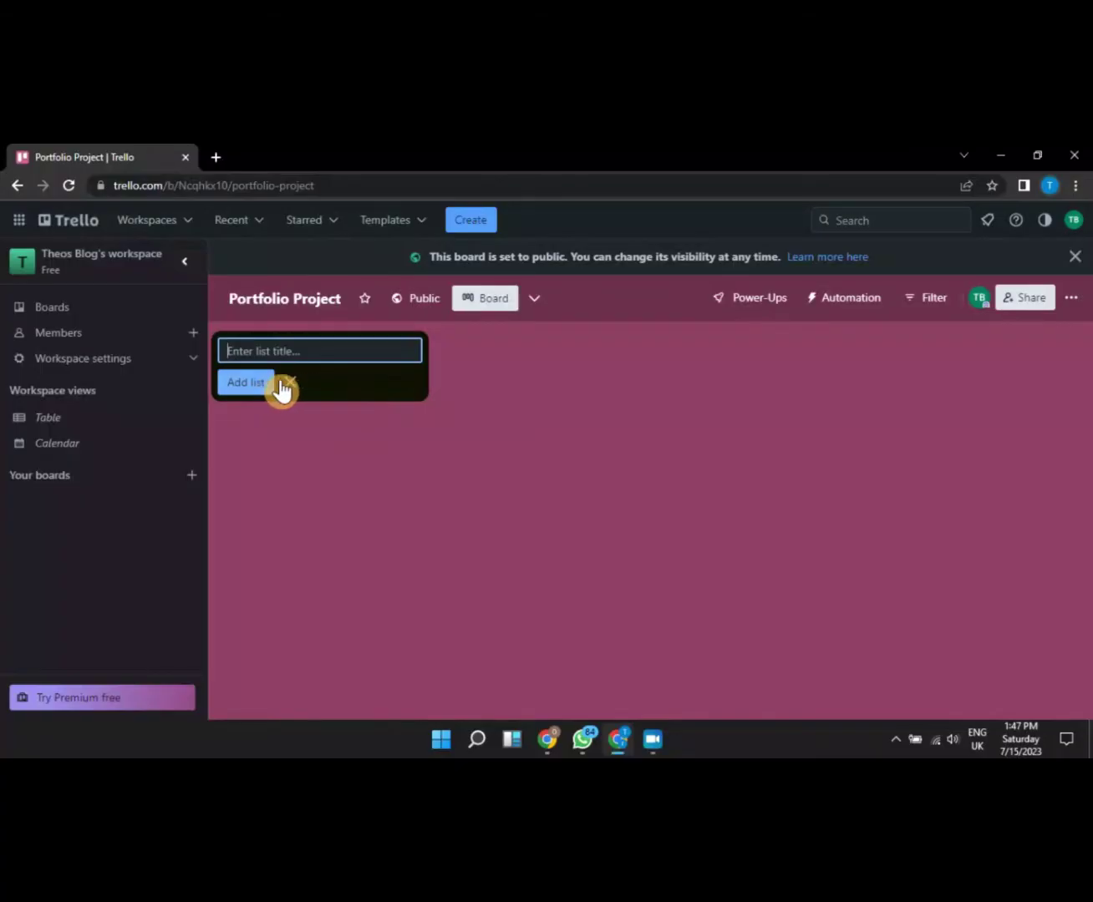
click(288, 386)
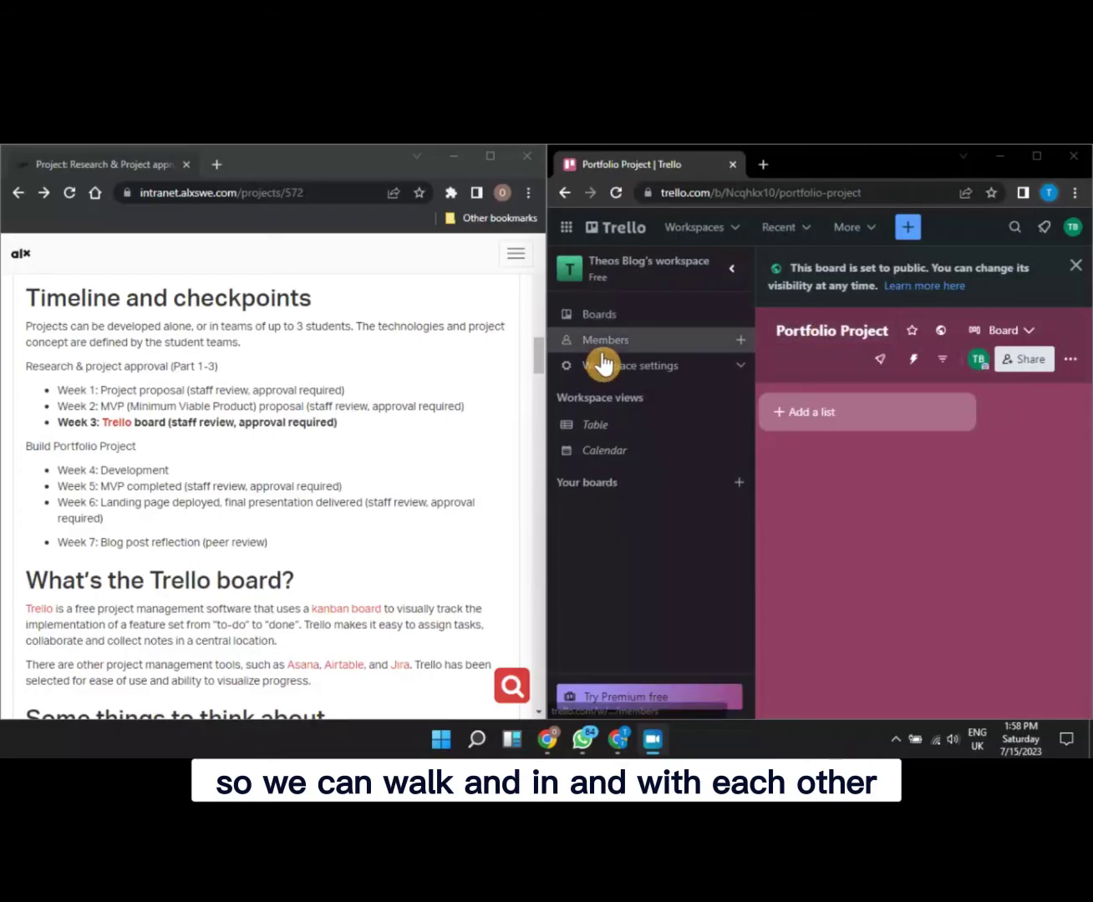
Scroll the intranet to 'Share your Trello board!' and open Trello's Share board dialog
click(537, 370)
scroll(536, 371, down, 3)
drag(536, 371, 549, 434)
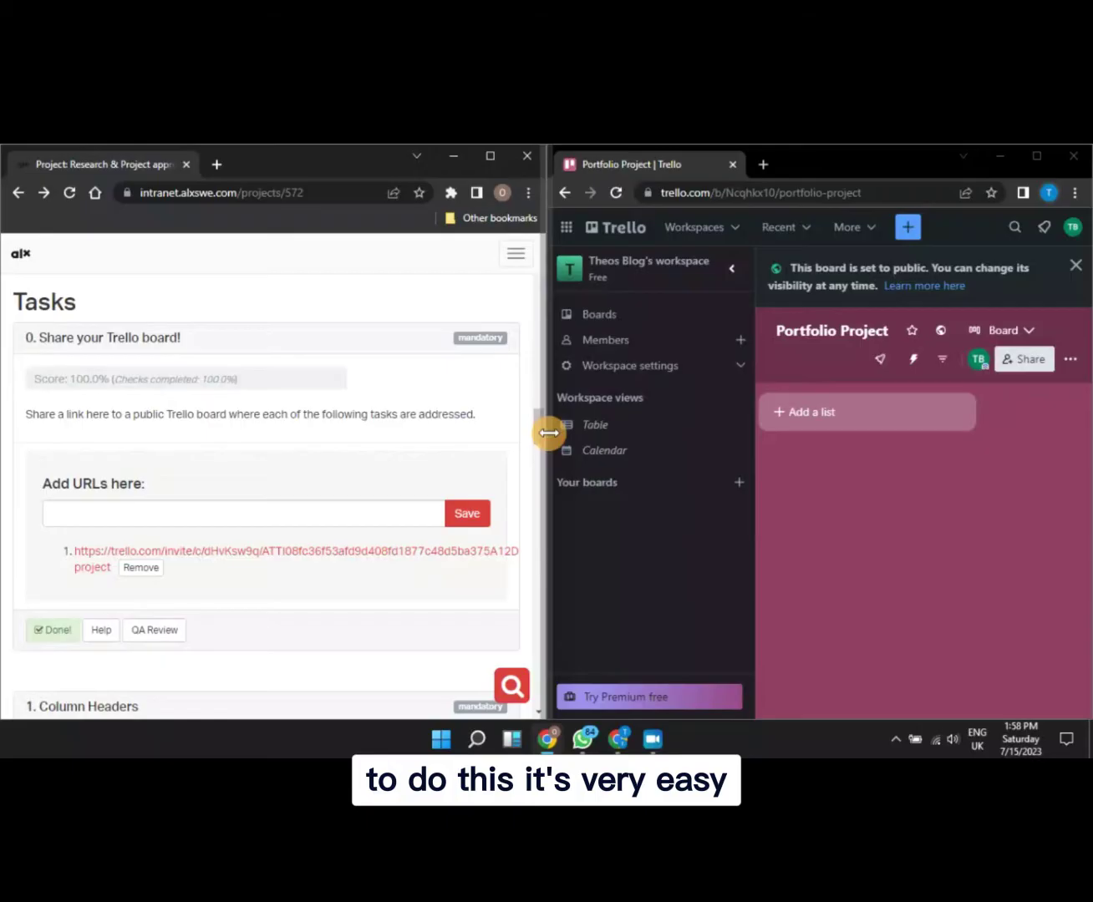
click(1026, 361)
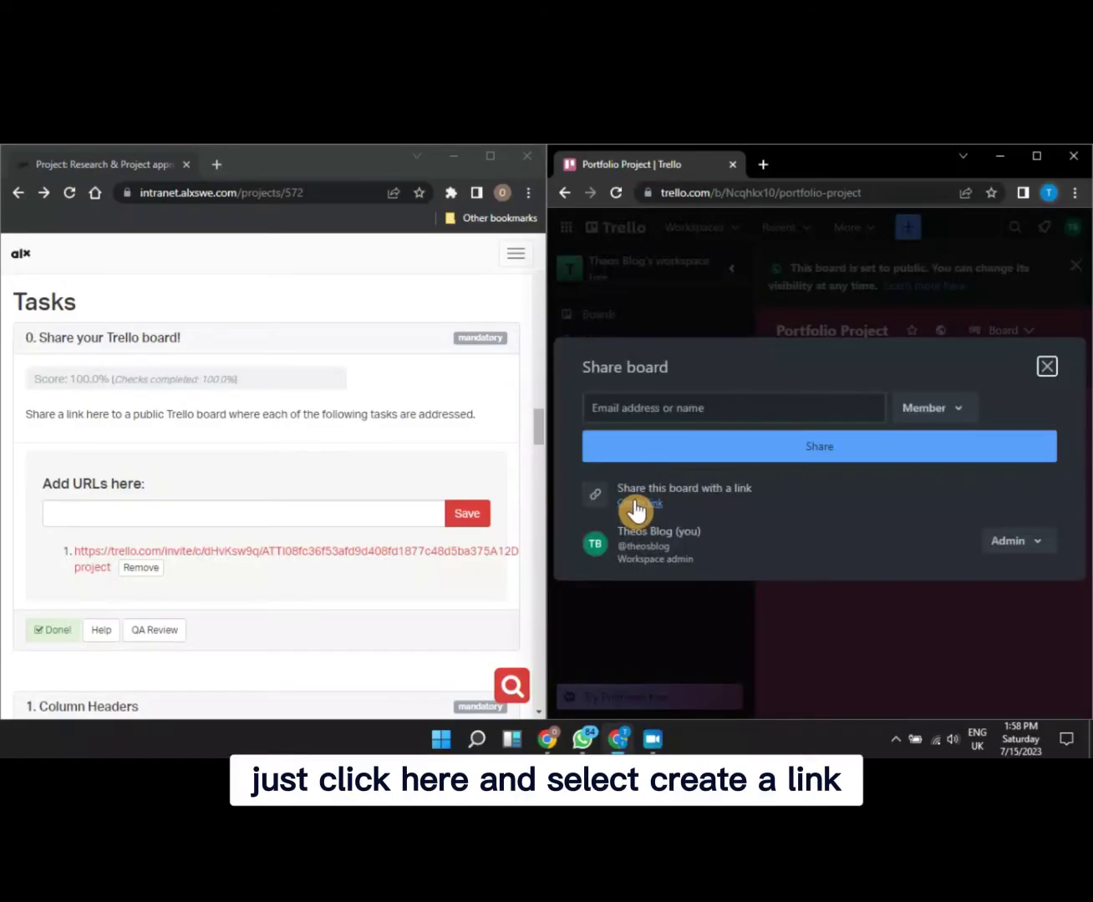
Create an anyone-can-join share link for the board, copy it, and close the dialog
click(635, 505)
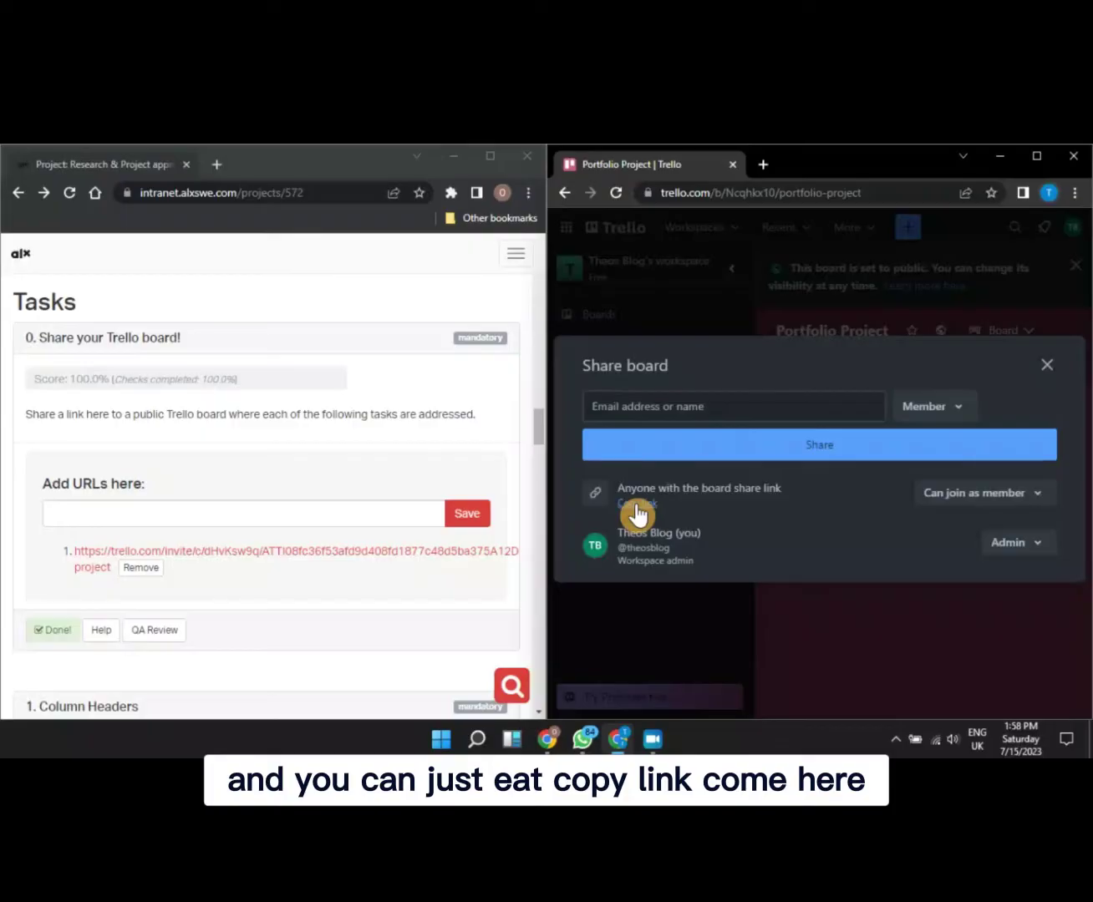
click(637, 506)
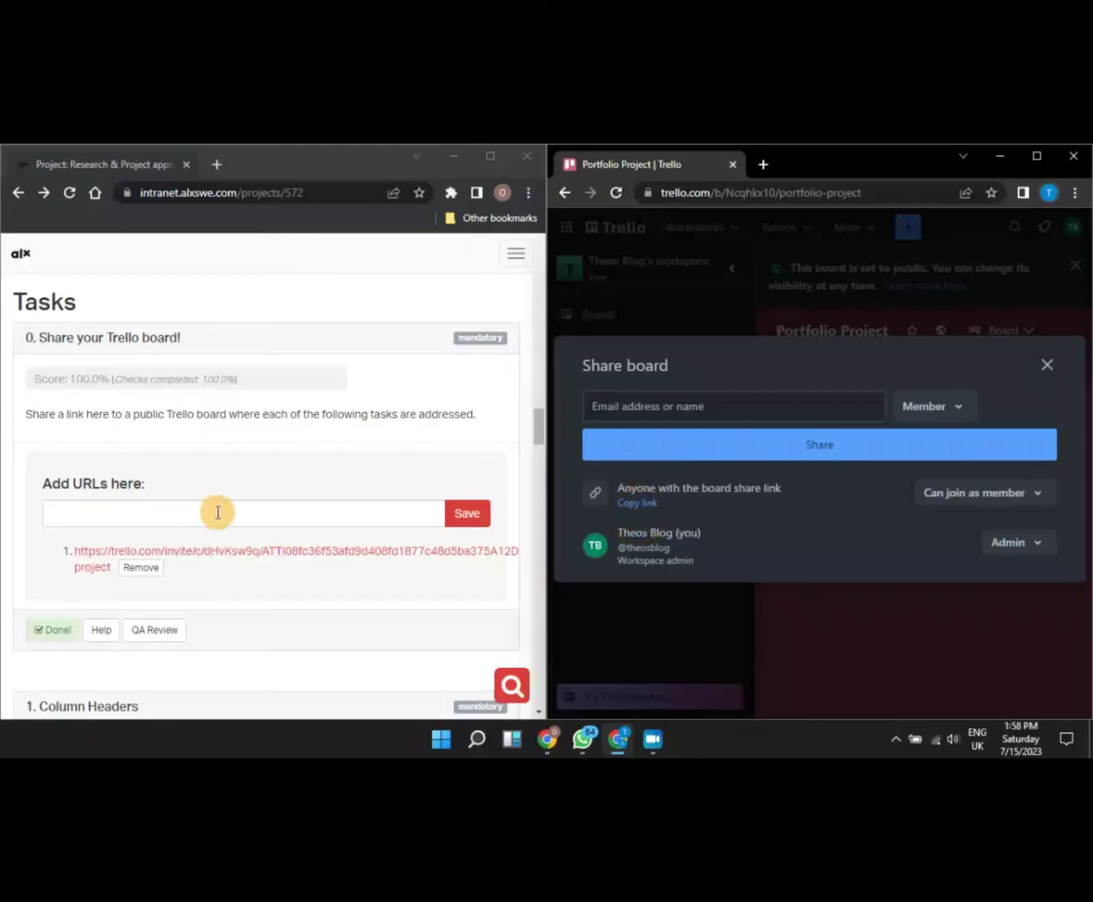
click(1047, 368)
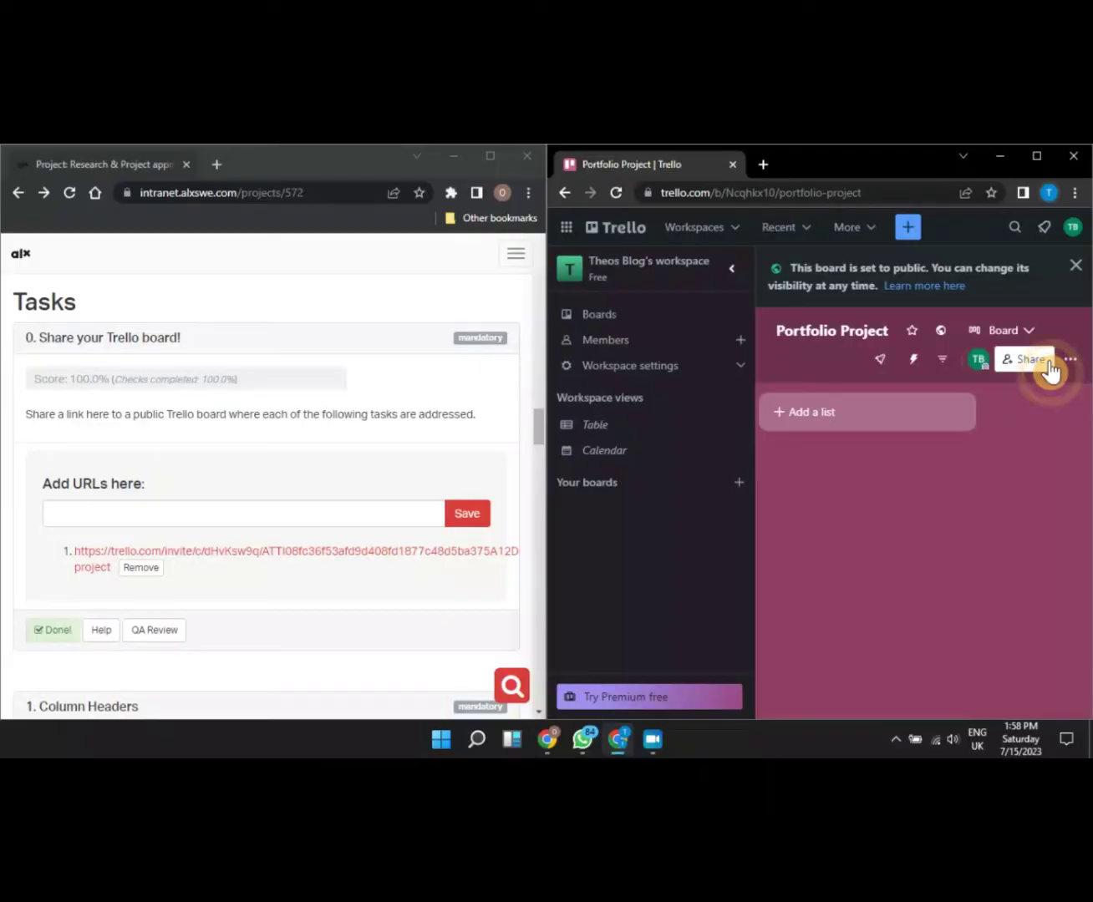
Paste and save the board link as a URL, remove entry 2, and scroll to Column Headers
click(210, 509)
key(ctrl+v)
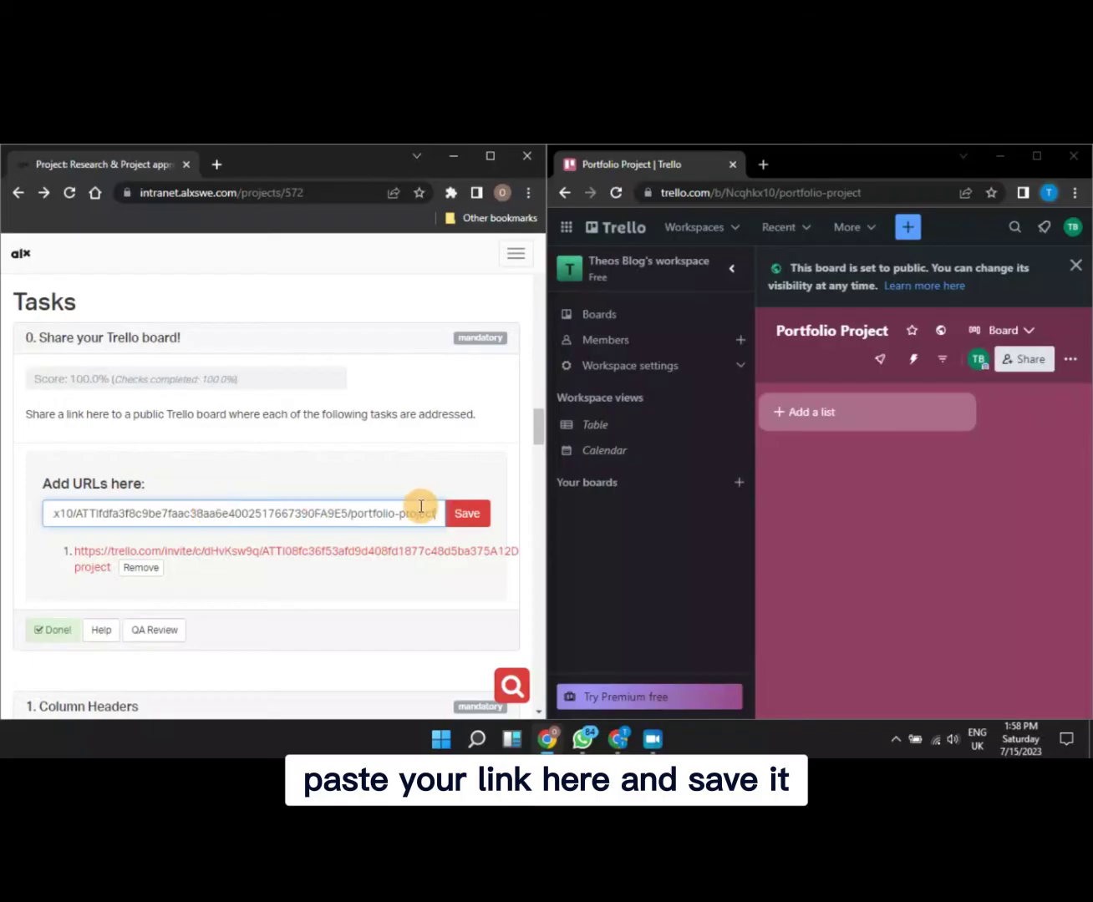
click(458, 520)
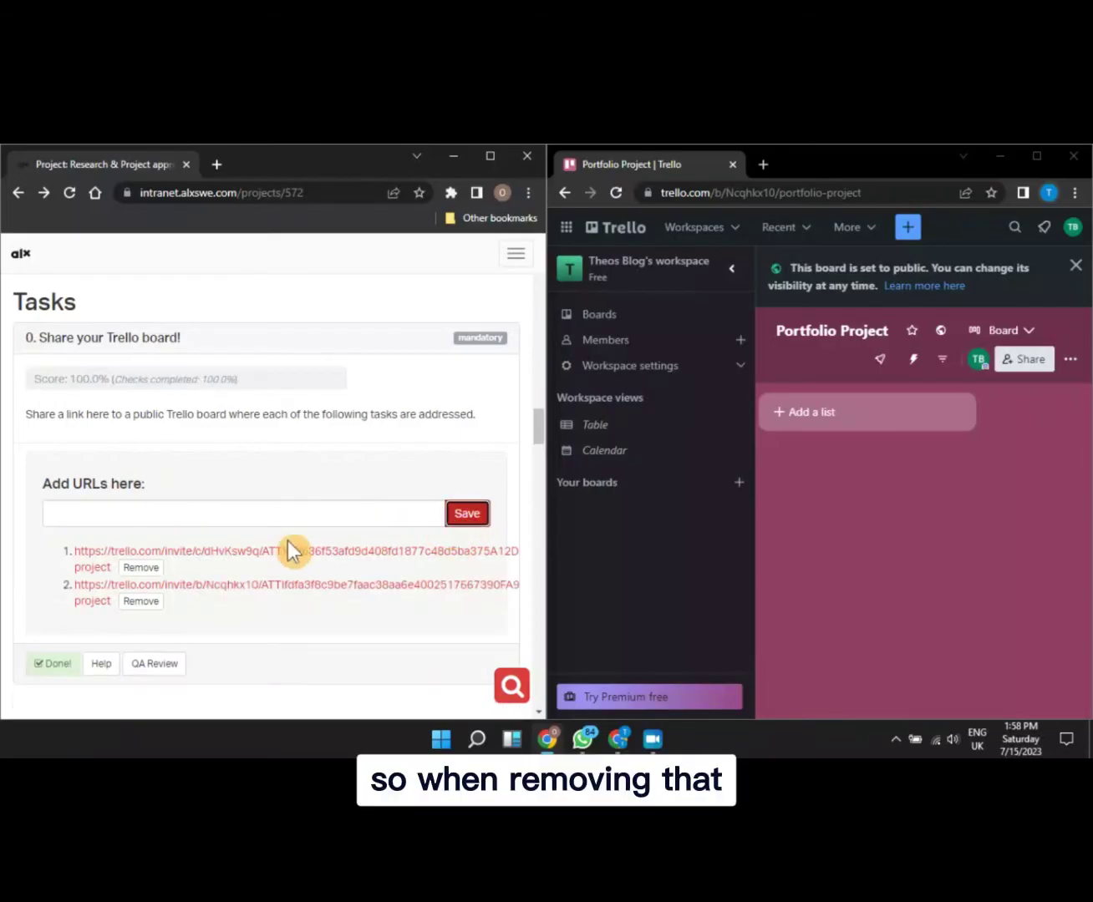
click(141, 601)
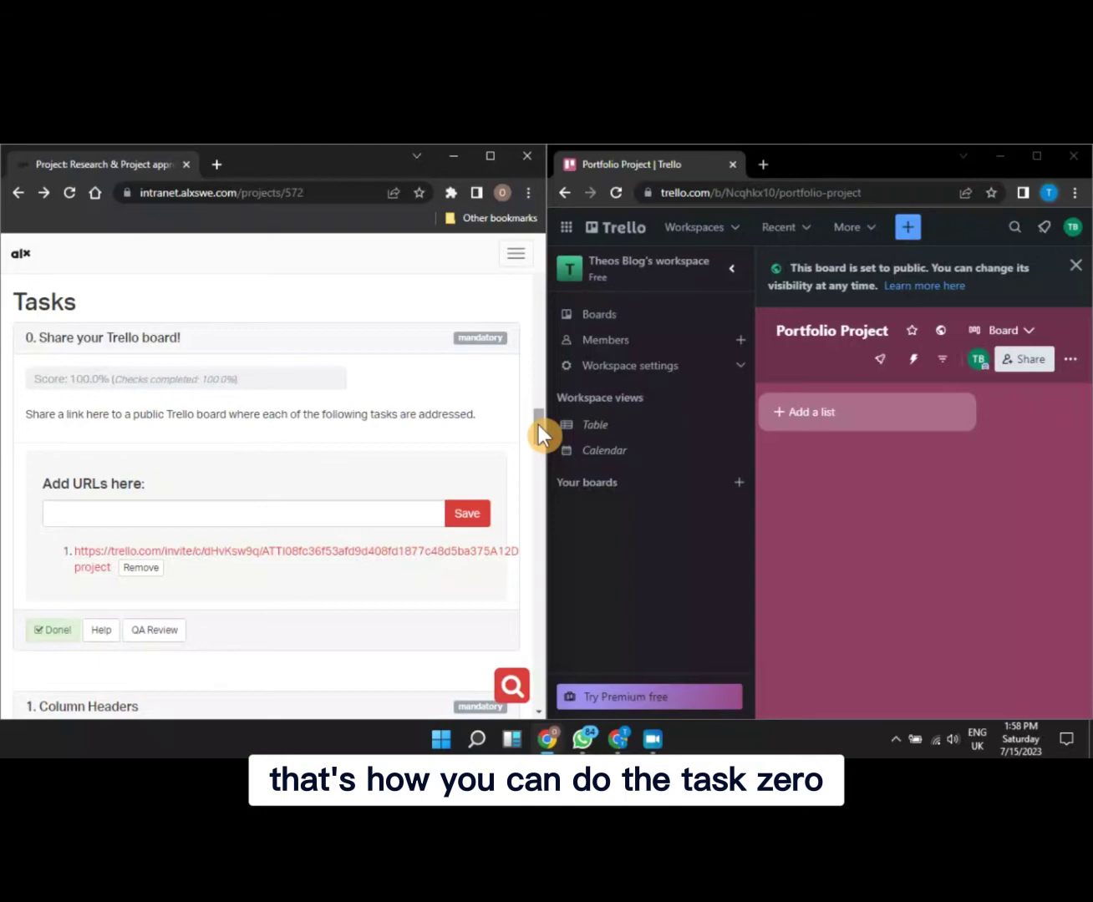
drag(537, 425, 538, 458)
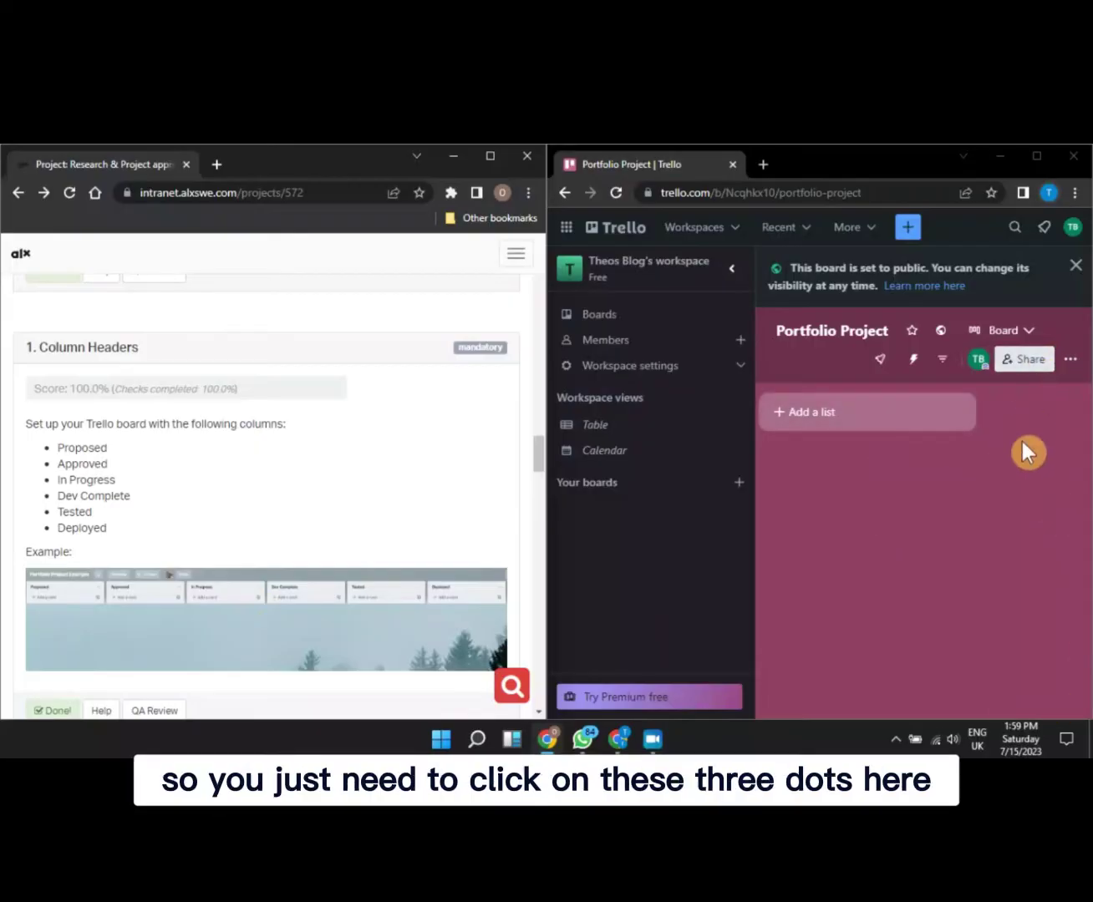
Set the board background to the Unsplash photo of a wooden house among misty trees
click(1072, 362)
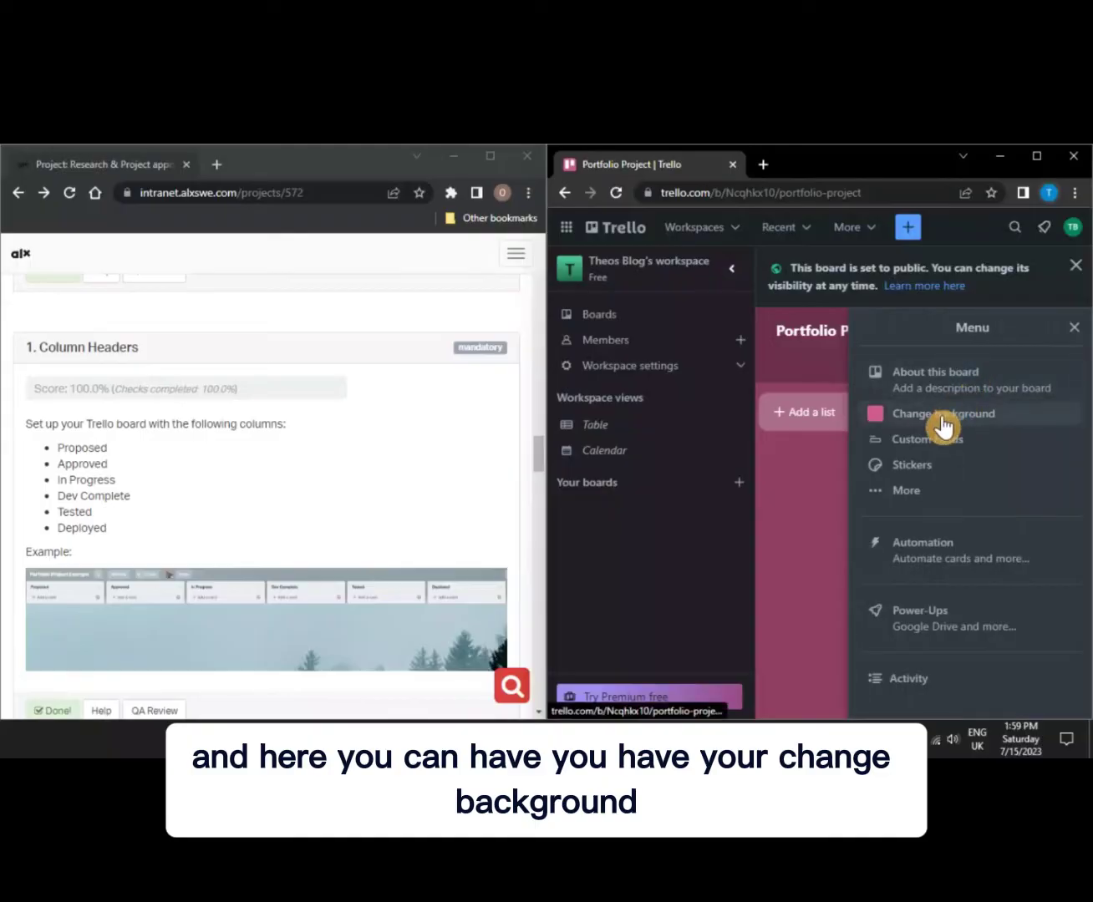
click(943, 426)
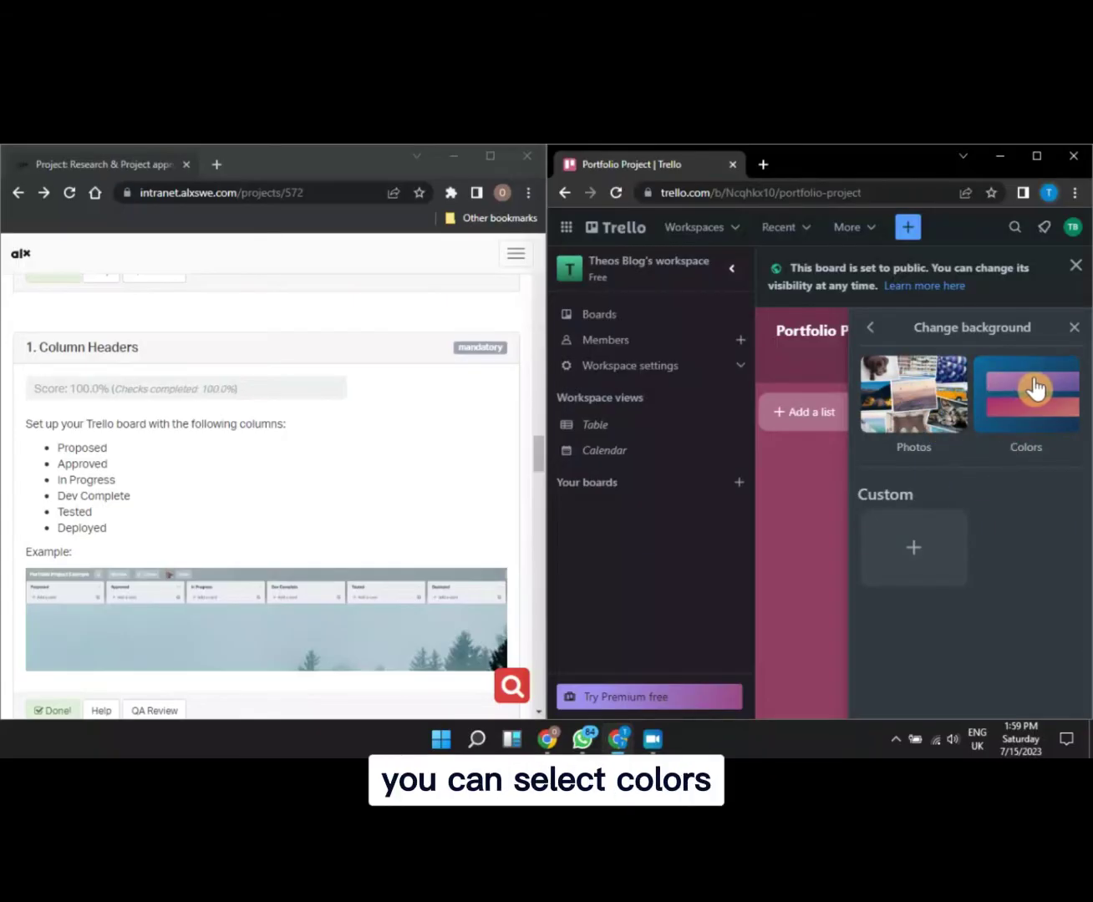
click(925, 405)
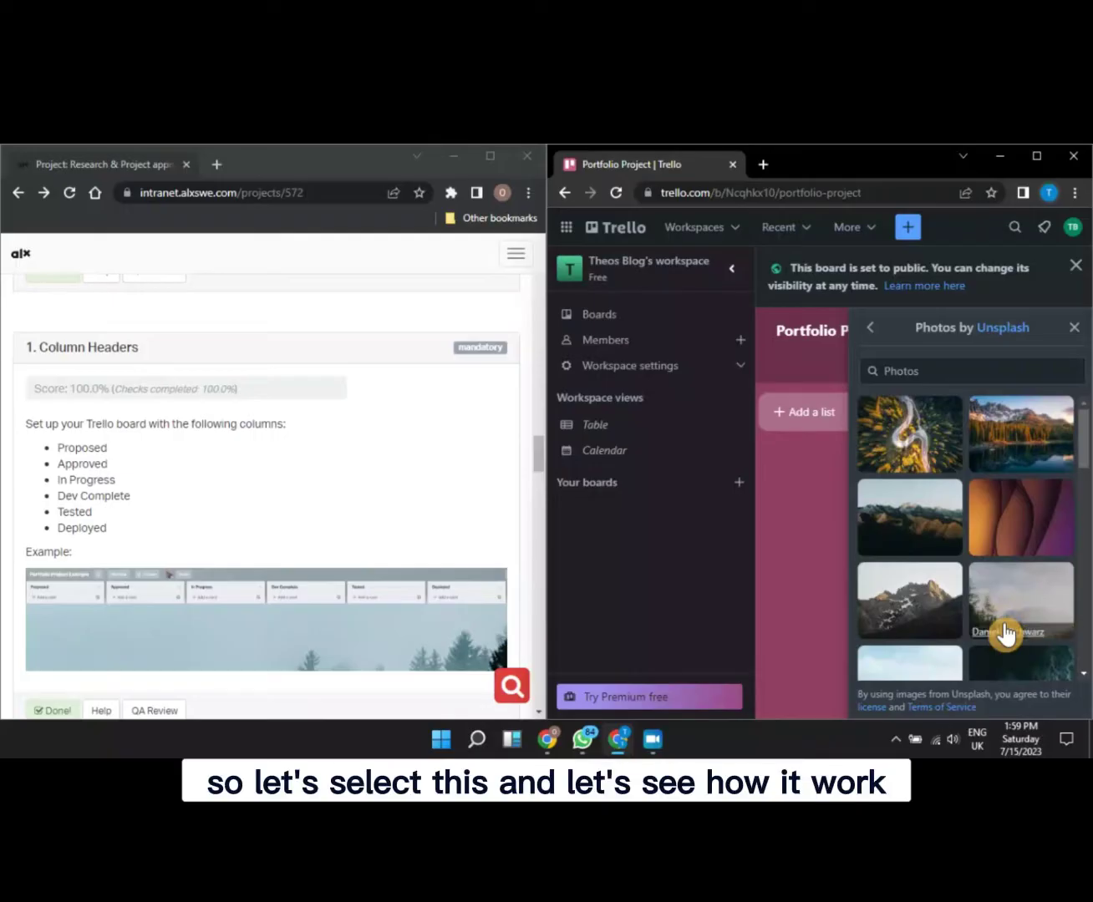
click(1007, 636)
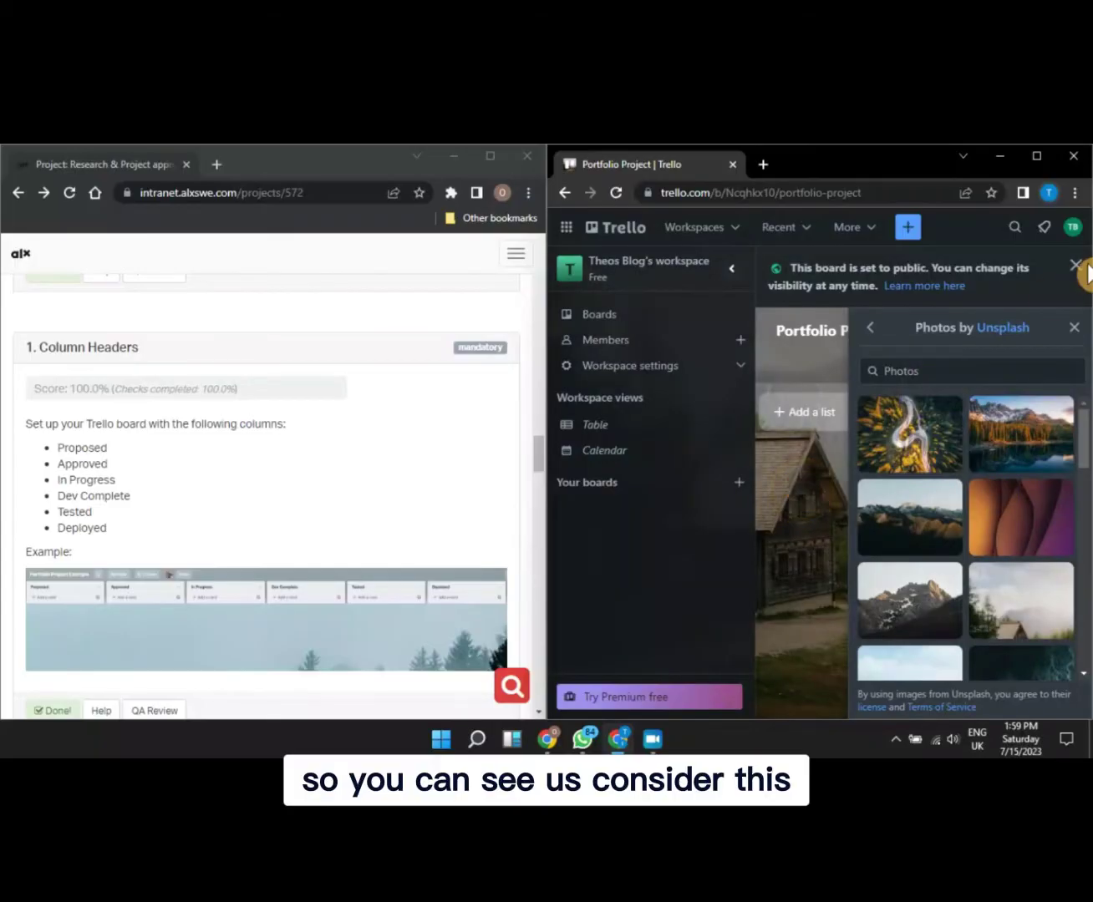
click(1074, 328)
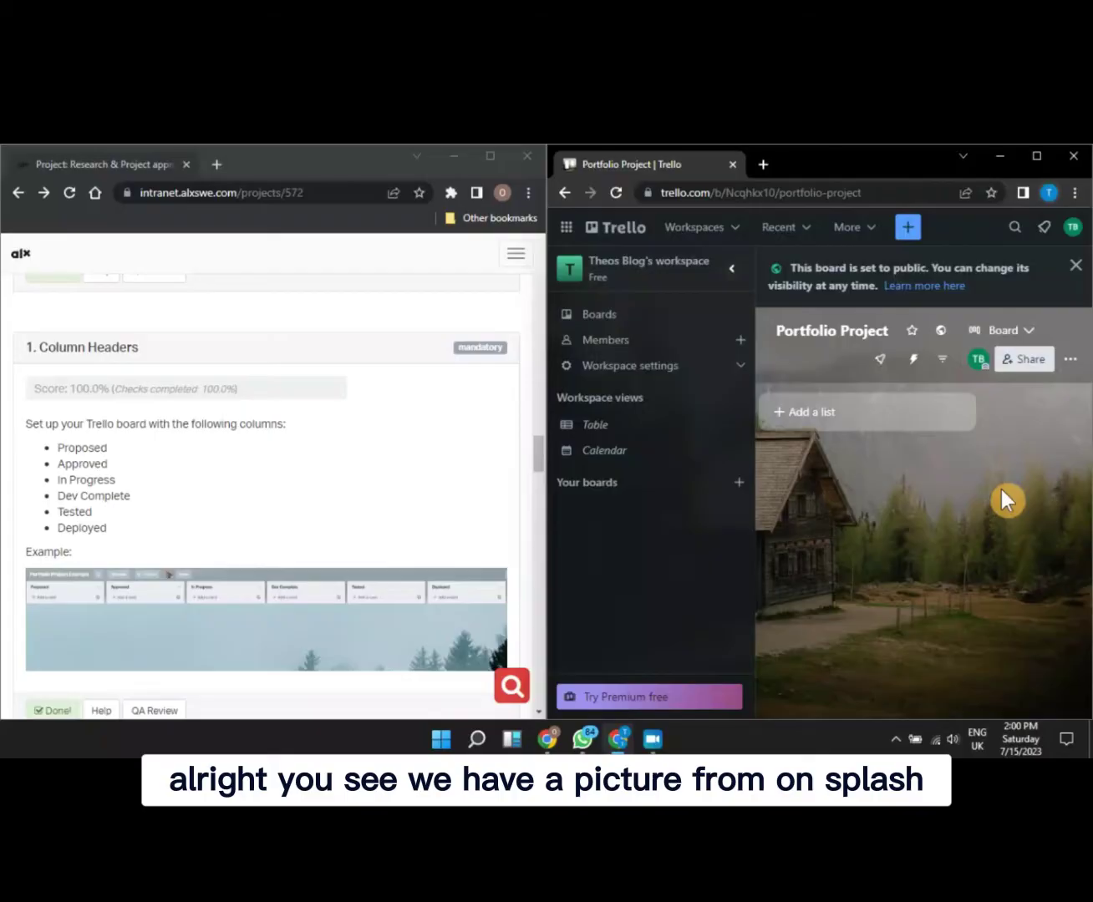
Add the first three lists to the board: Proposed, Approved and In Progress
click(860, 412)
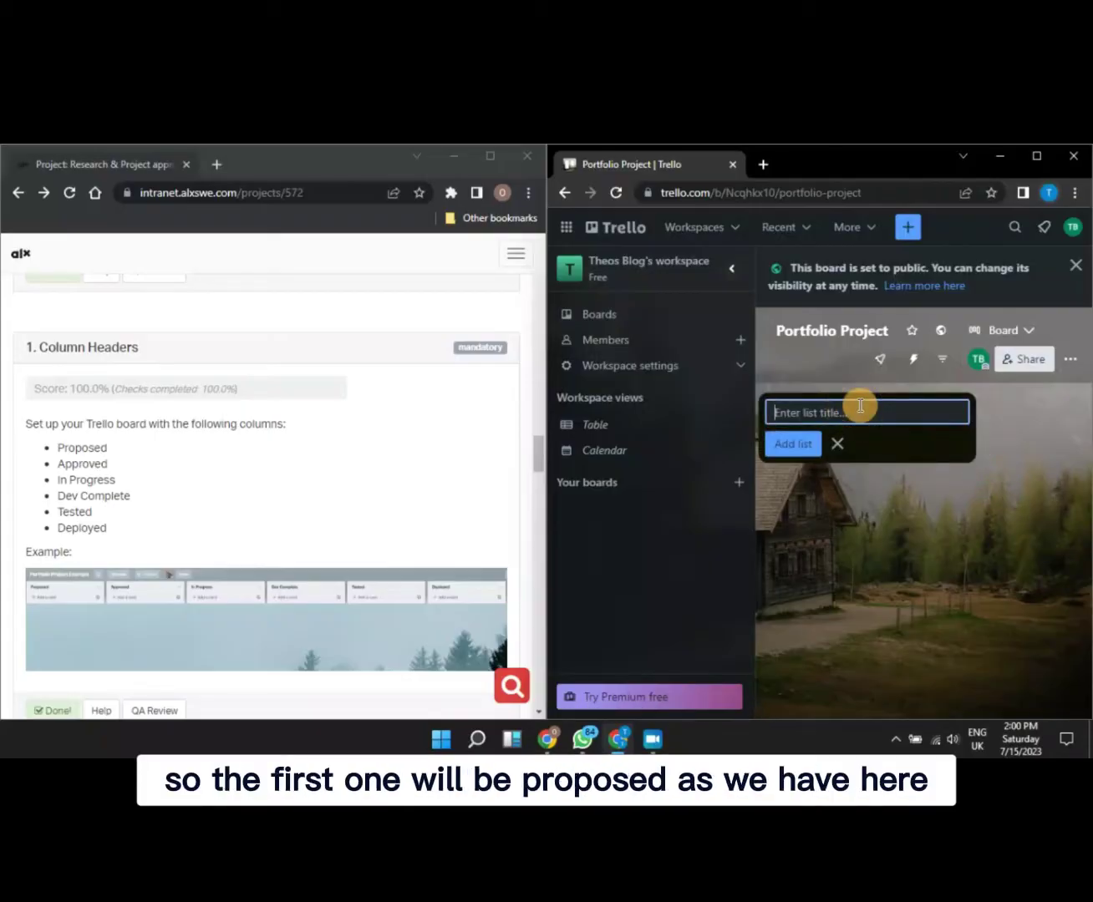
text(Proposed)
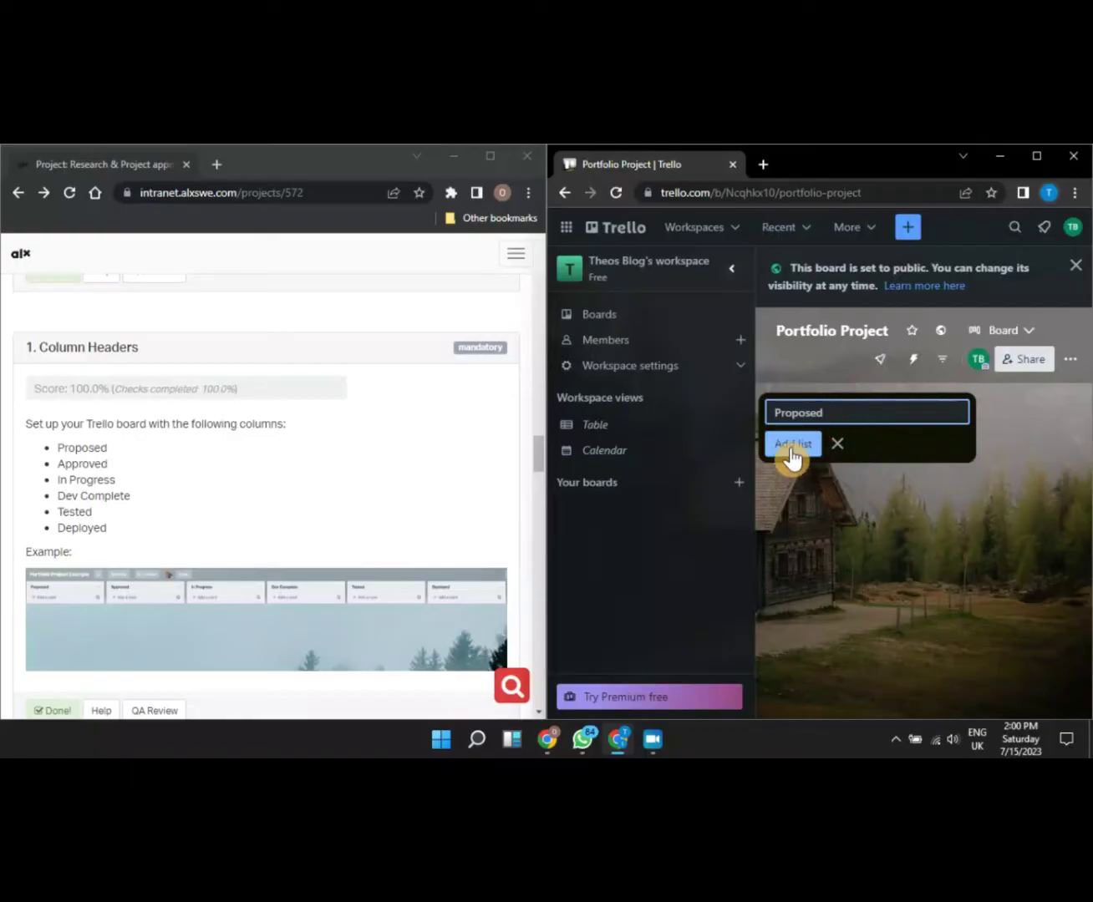
click(790, 449)
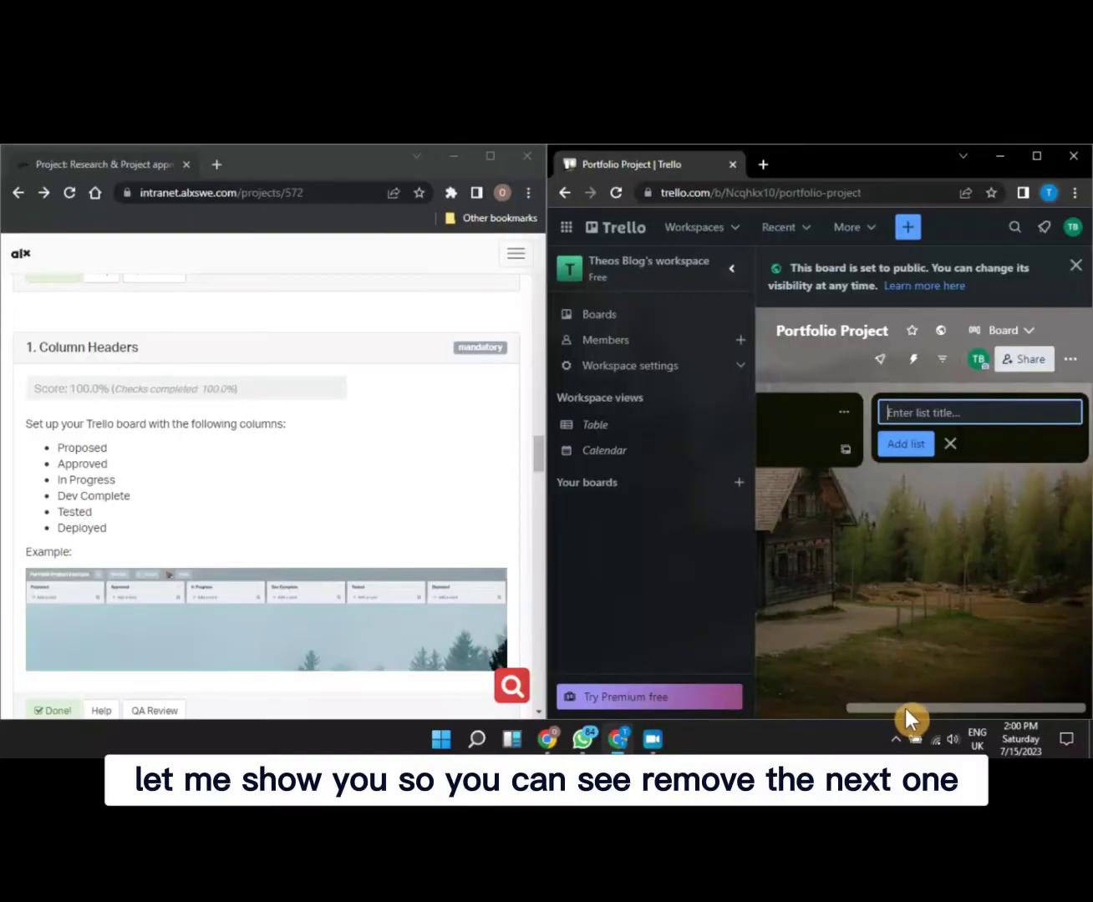
mouse_move(904, 707)
mouse_down()
mouse_move(823, 706)
mouse_move(925, 709)
mouse_up()
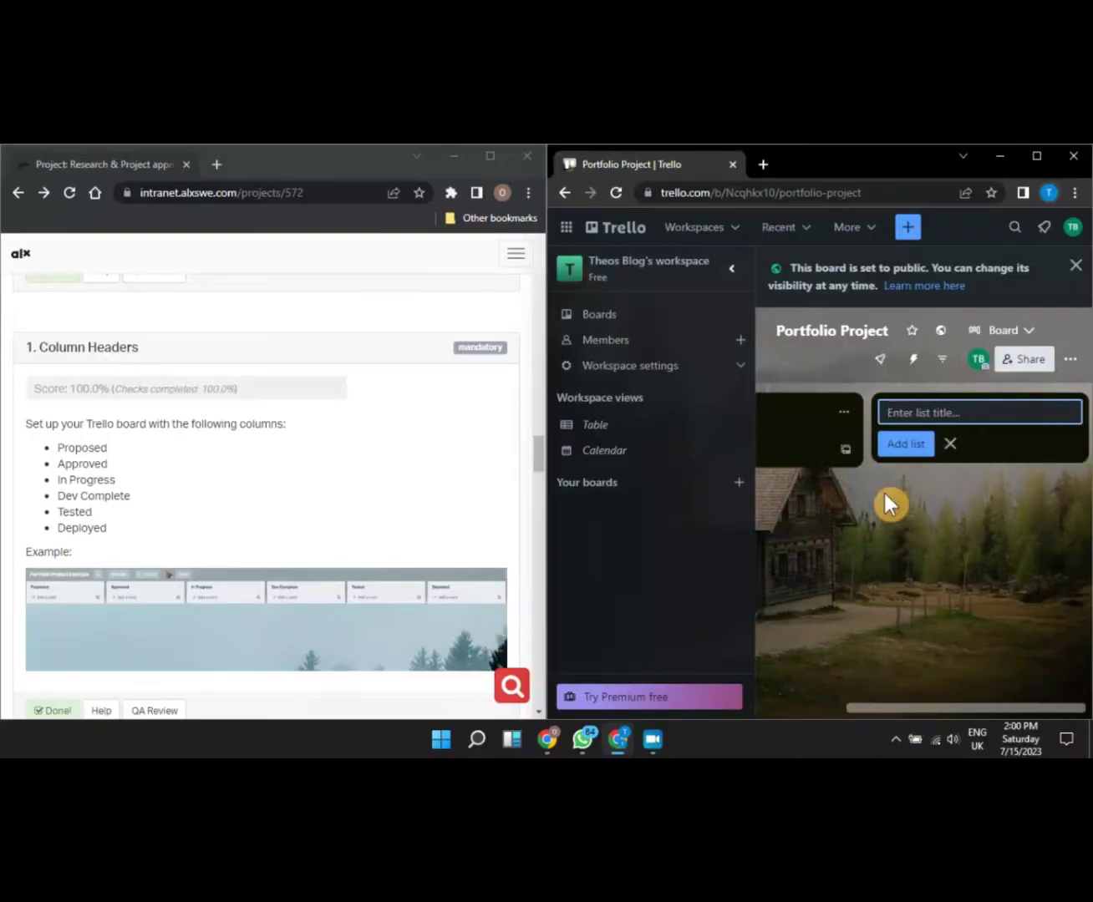
text(Approved)
click(898, 448)
text(In Progress)
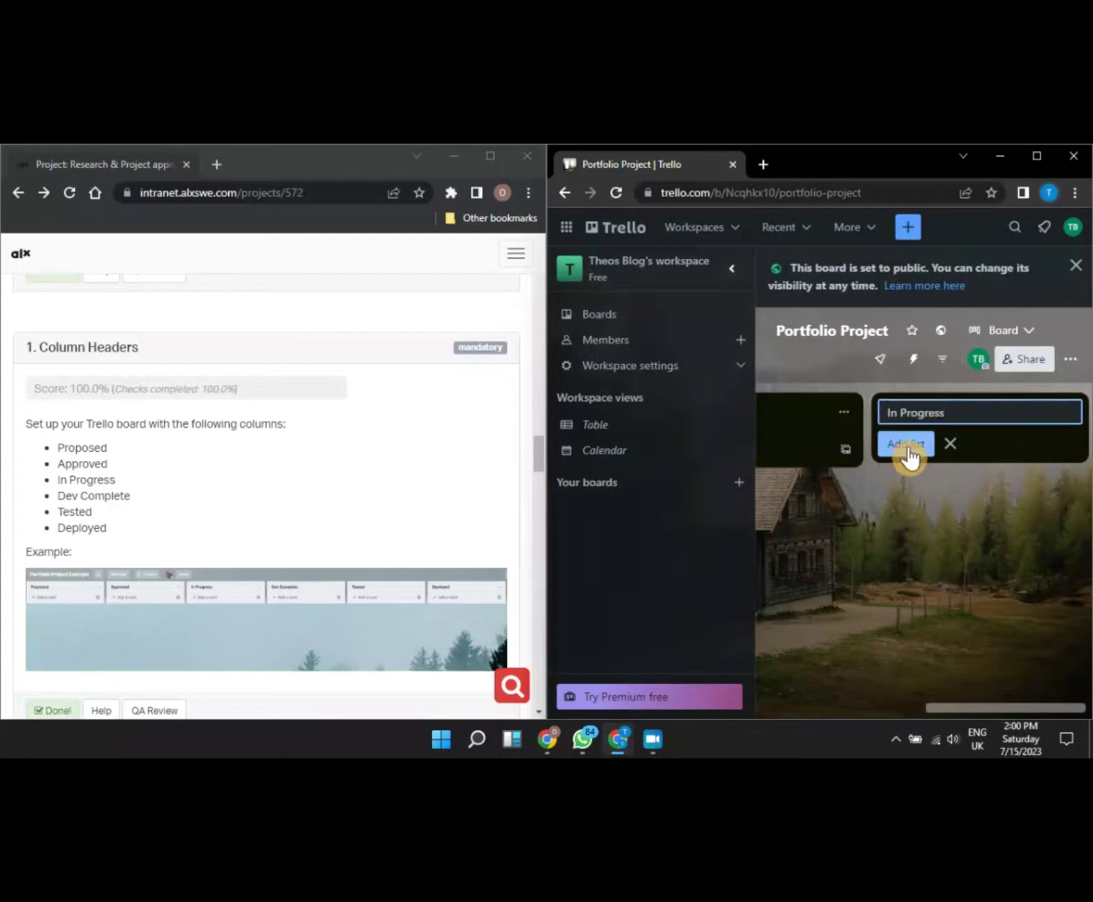
click(907, 451)
Add the remaining lists Dev Complete, Tested and Deployed after In Progress
text(Dev Complete)
click(907, 451)
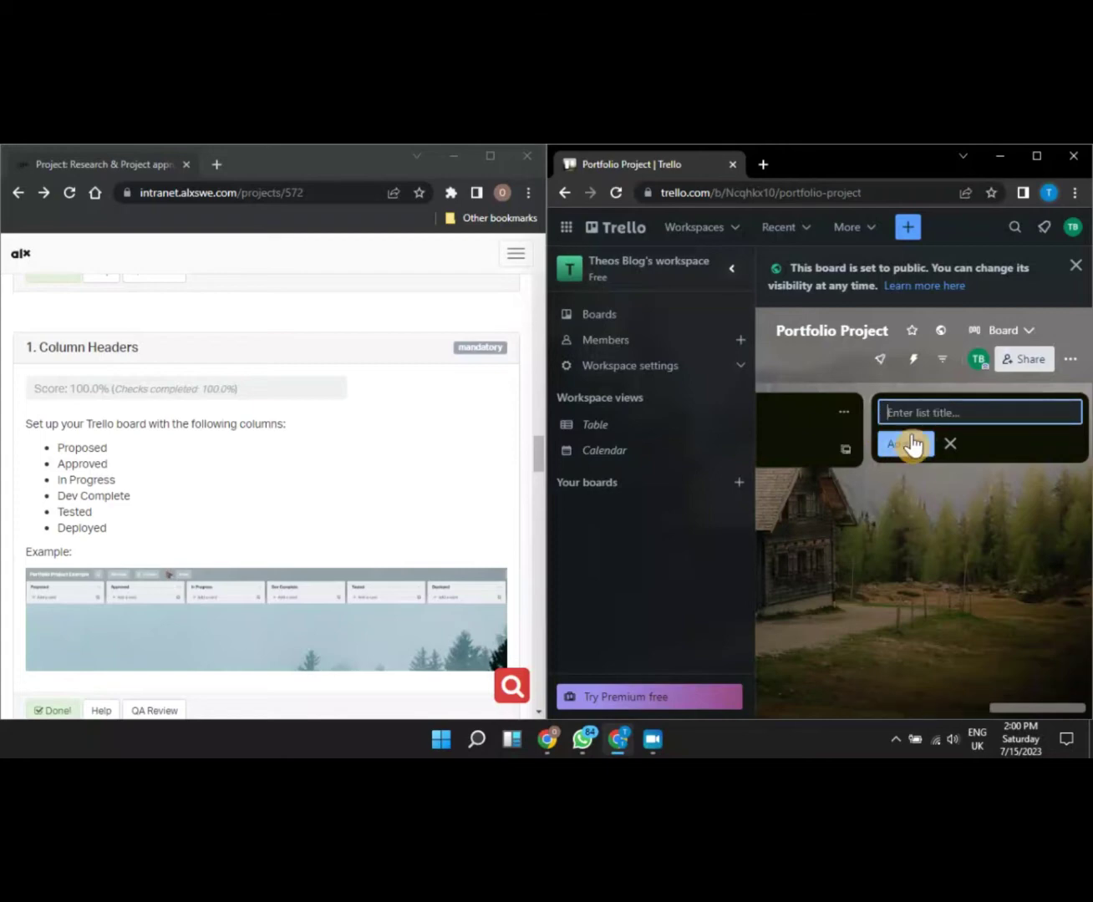
text(Tested)
click(908, 451)
text(Deployed)
click(906, 448)
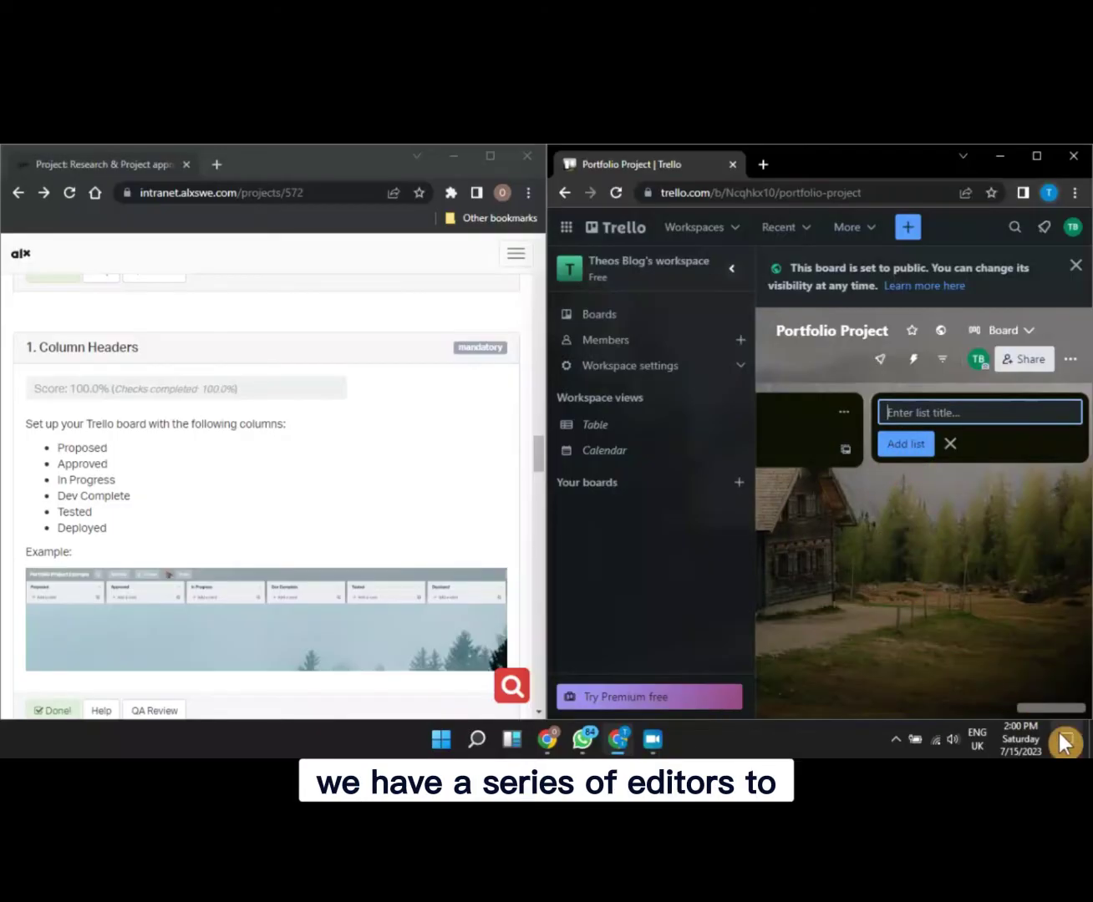
drag(1042, 707, 800, 708)
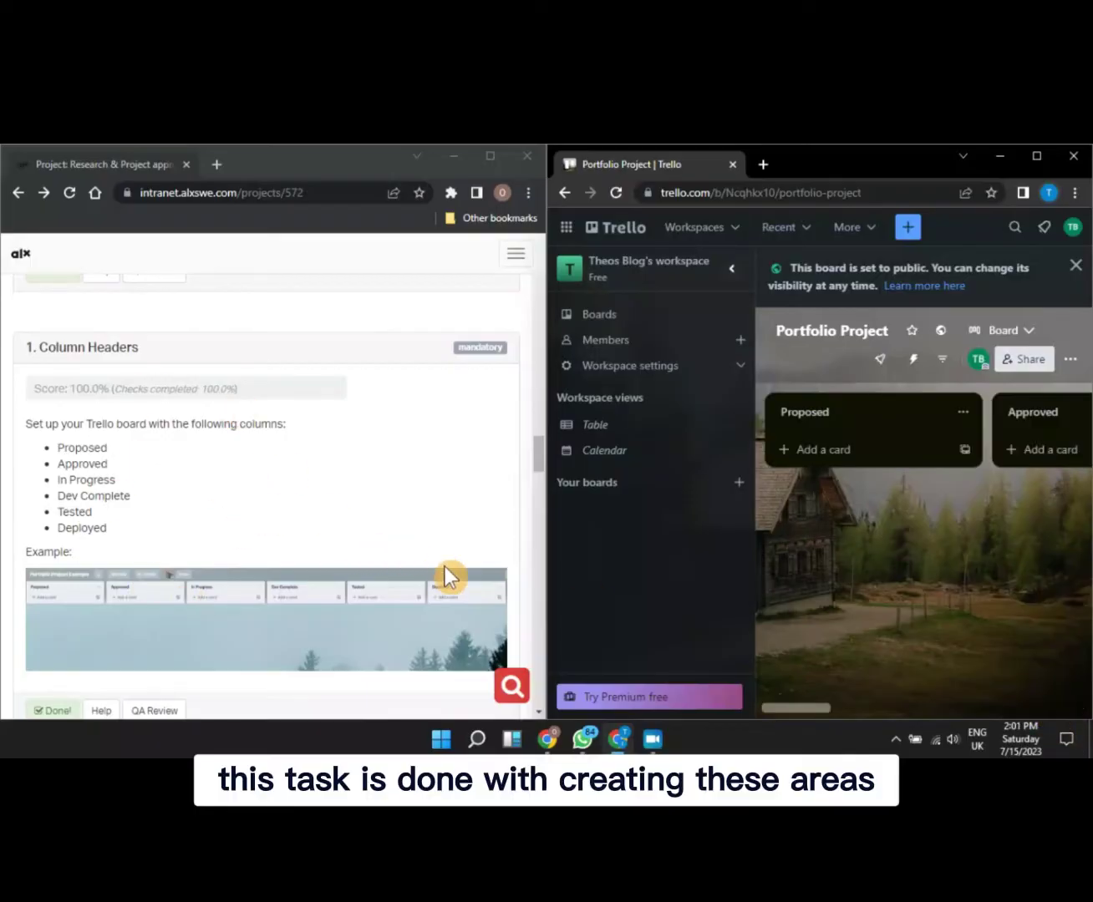
drag(540, 449, 539, 487)
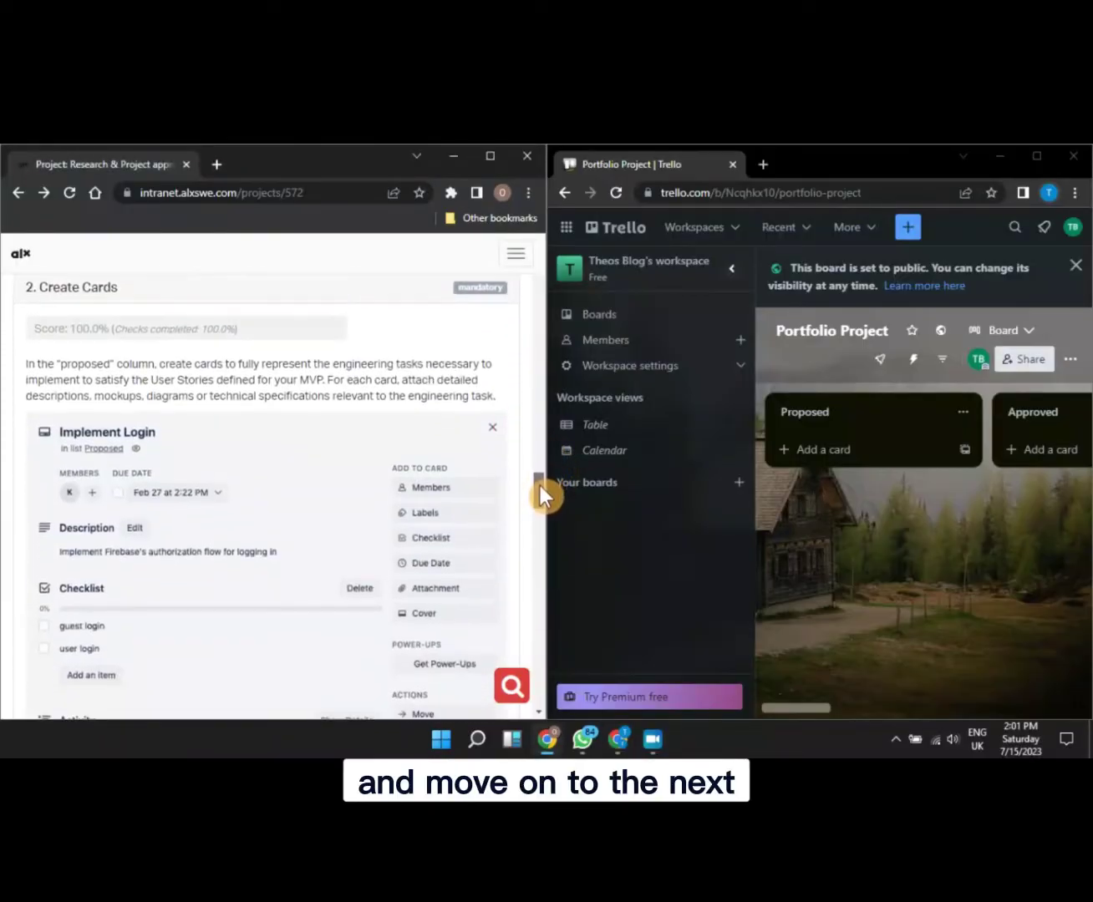
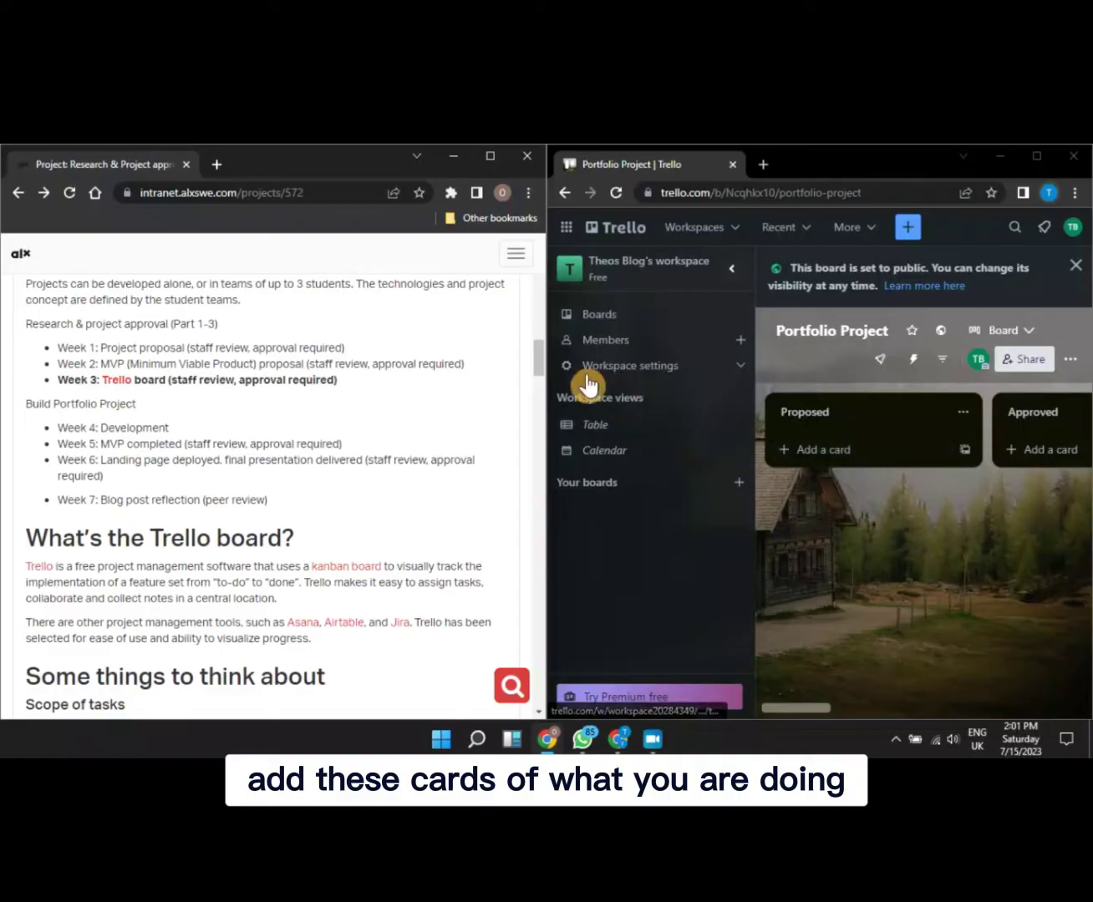
Scroll the ALX project page to the Tasks section showing the Implement Login example card
drag(542, 360, 541, 502)
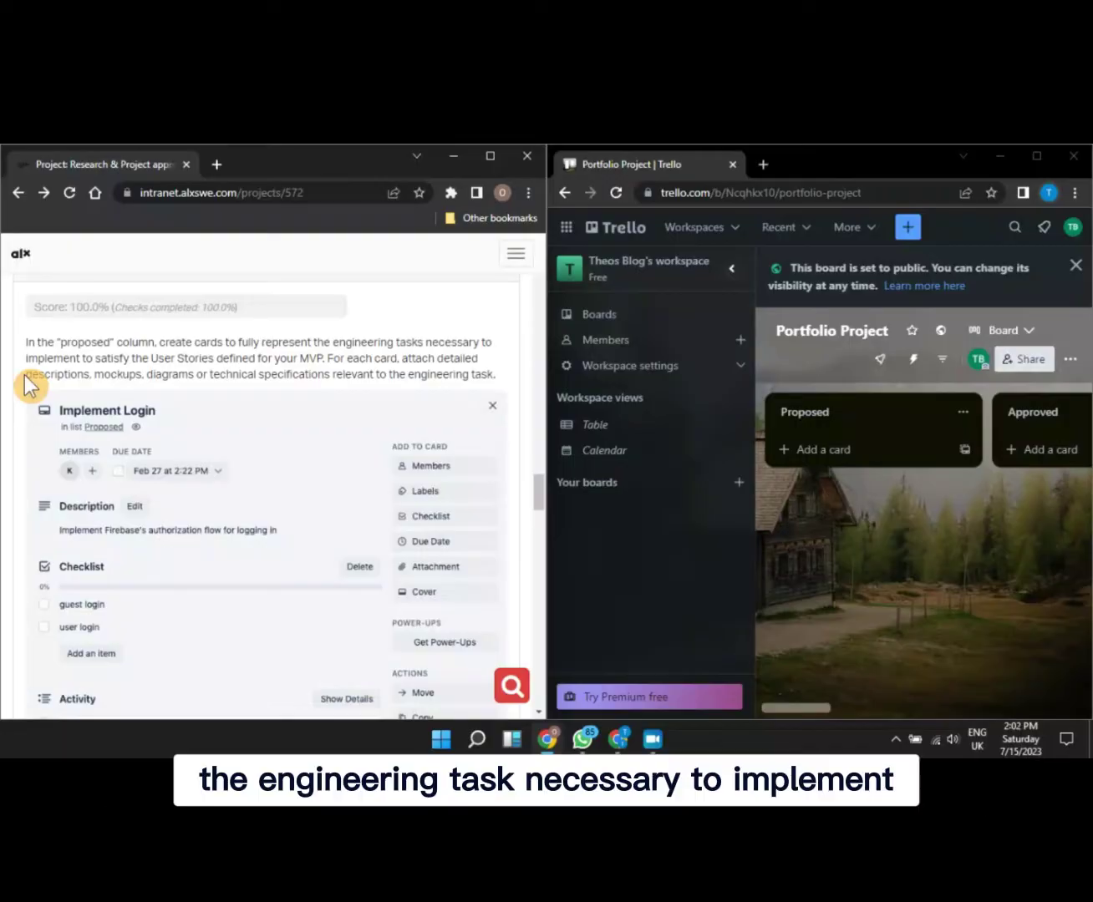
scroll(23, 375, down, 1)
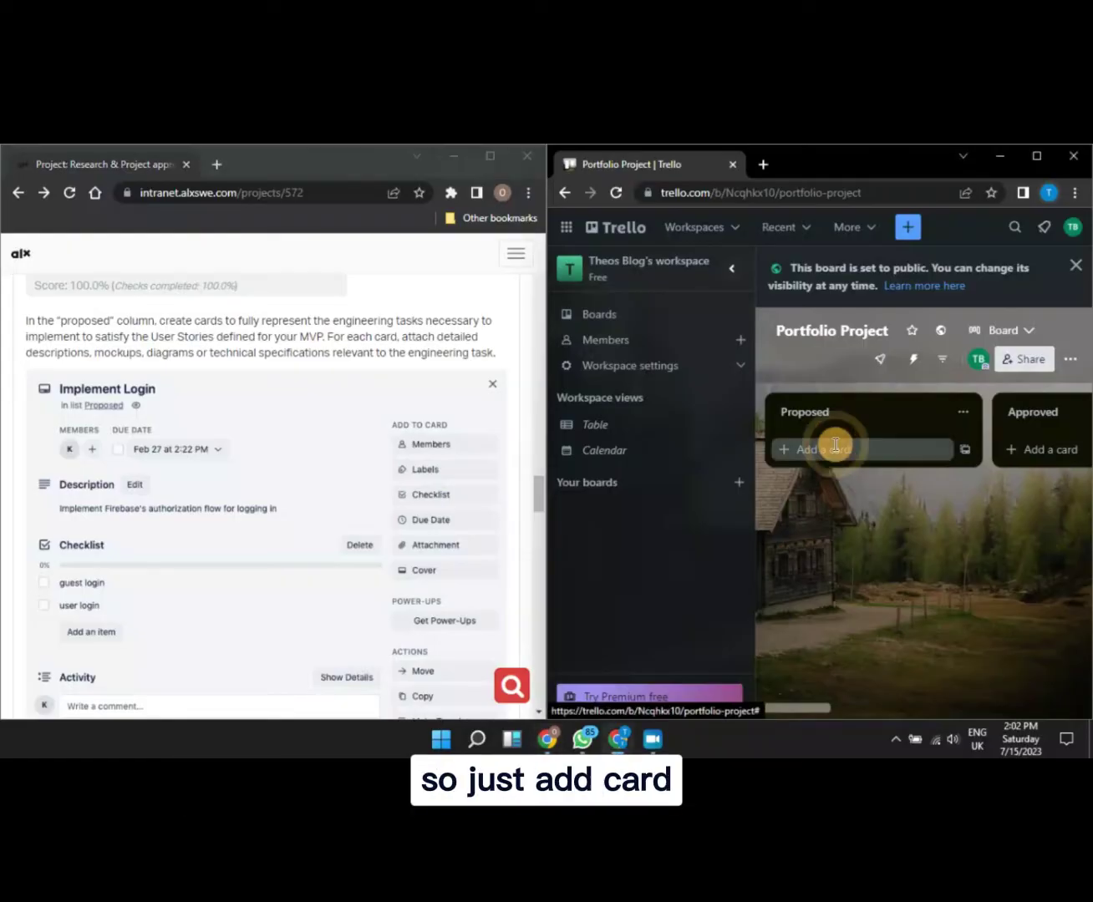
Create a 'Login Section' card in the Proposed list and open its full details
click(834, 454)
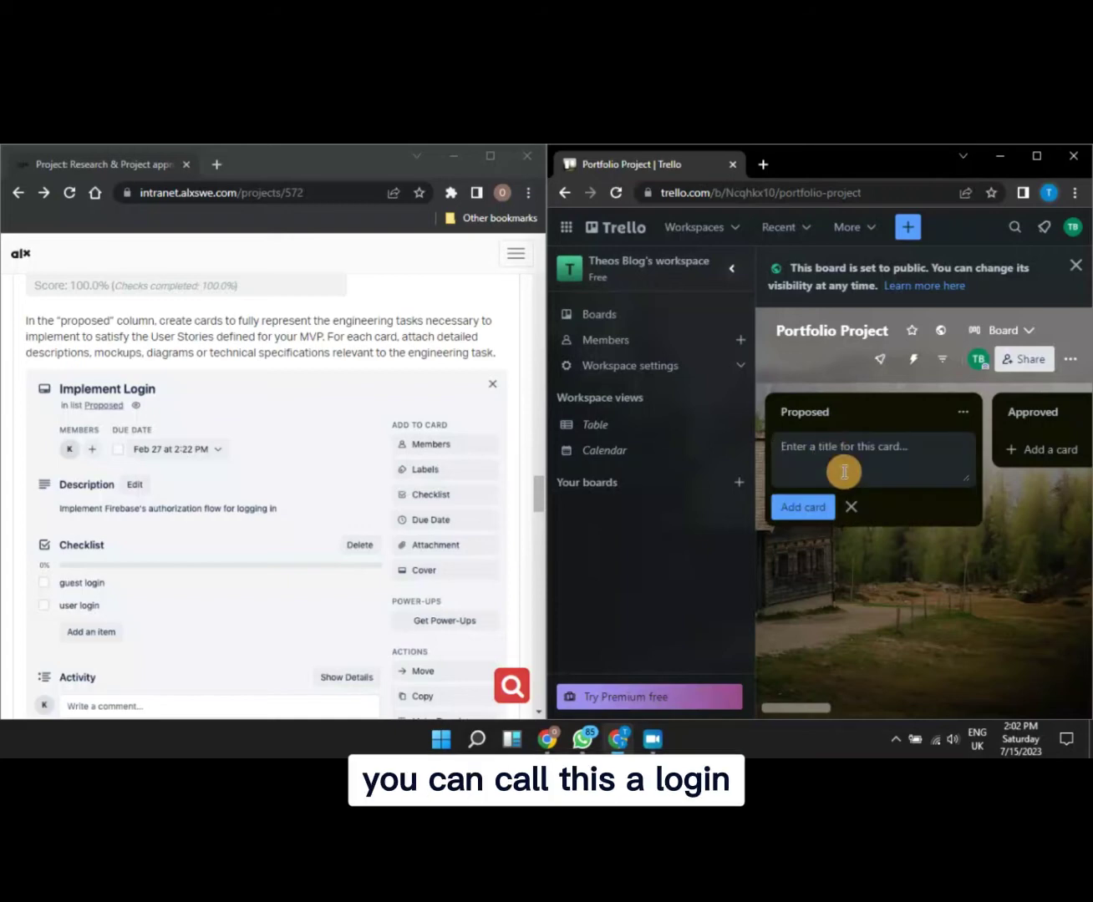
text(Login Se)
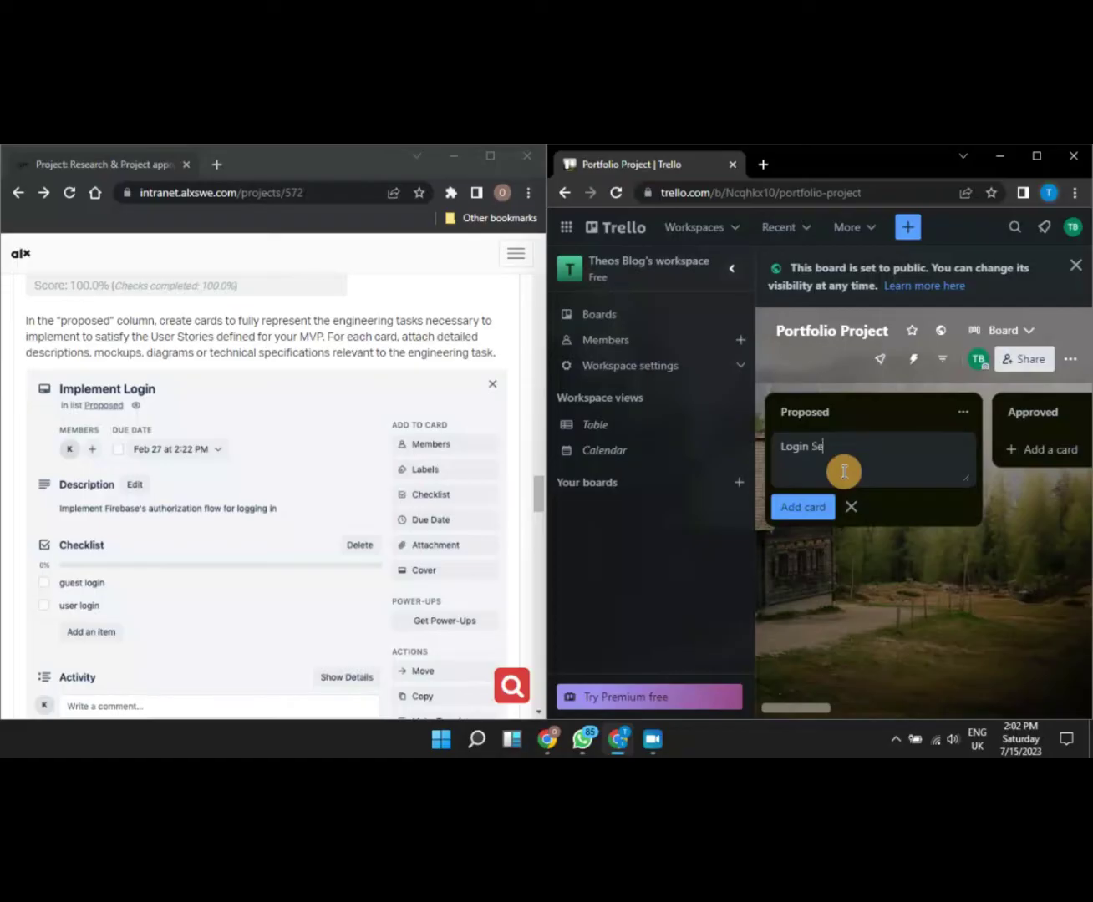
text(on)
click(799, 509)
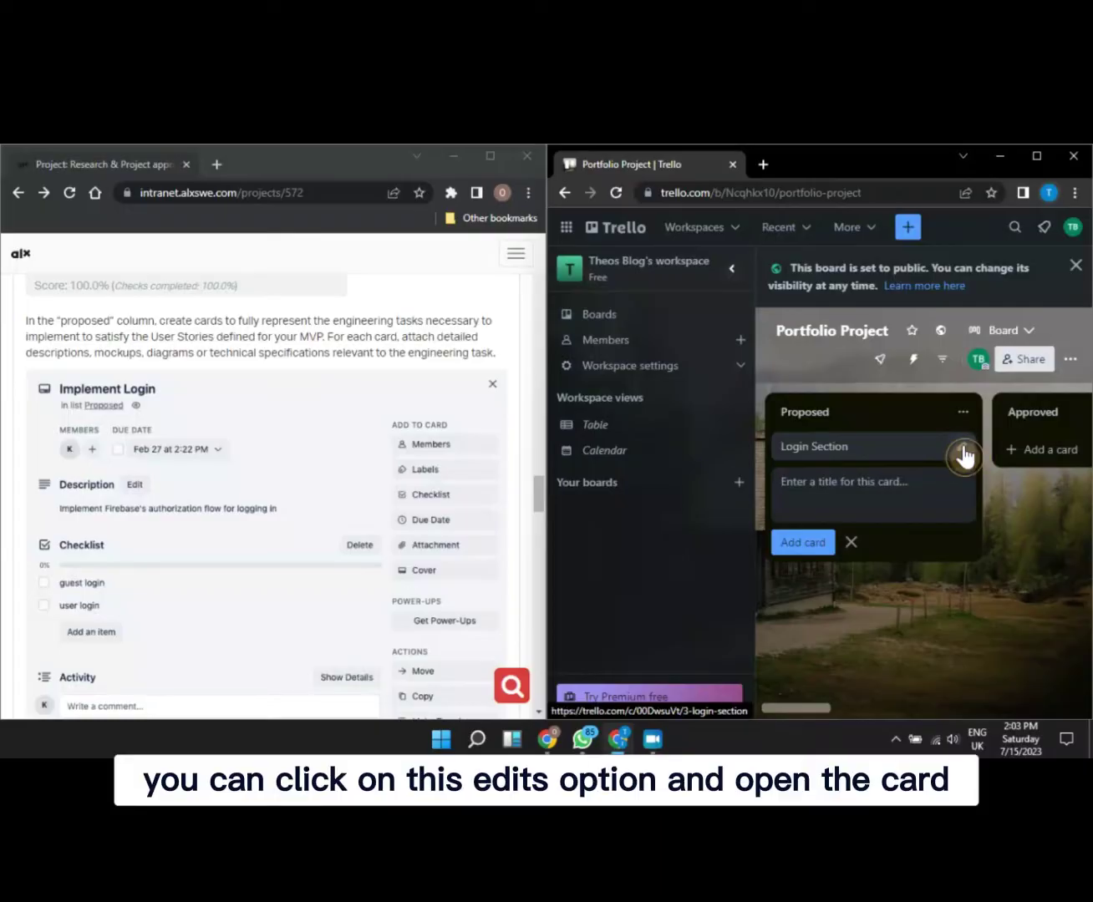
click(965, 449)
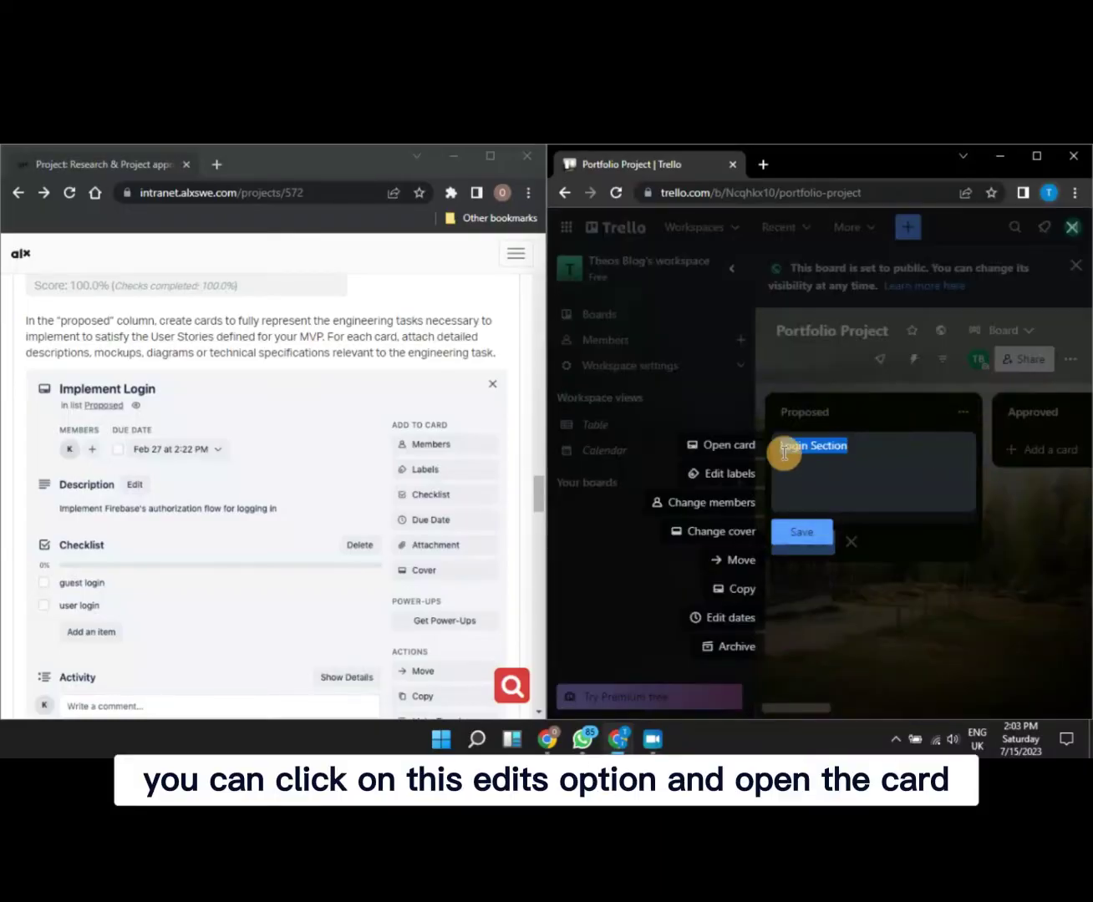
click(727, 451)
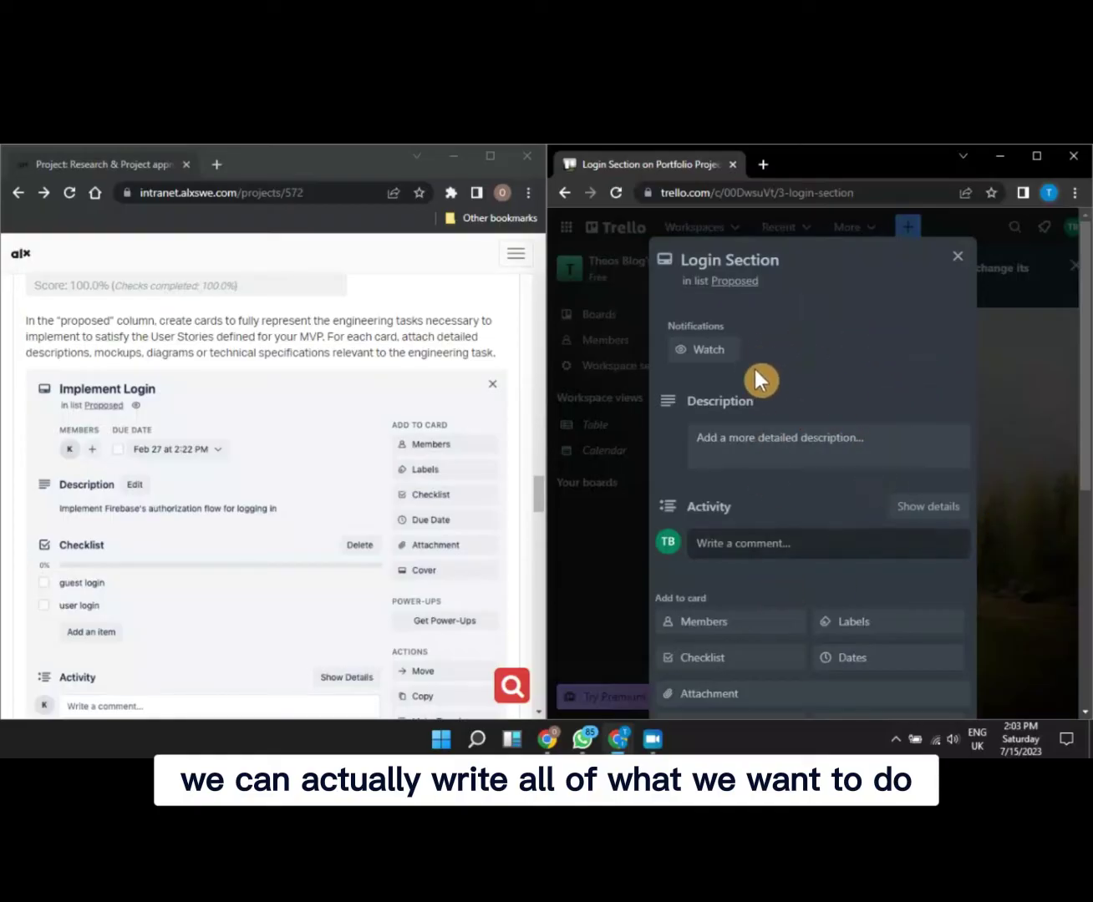
Save 'Implement Login' as the card's description and close the card back to the board
click(706, 456)
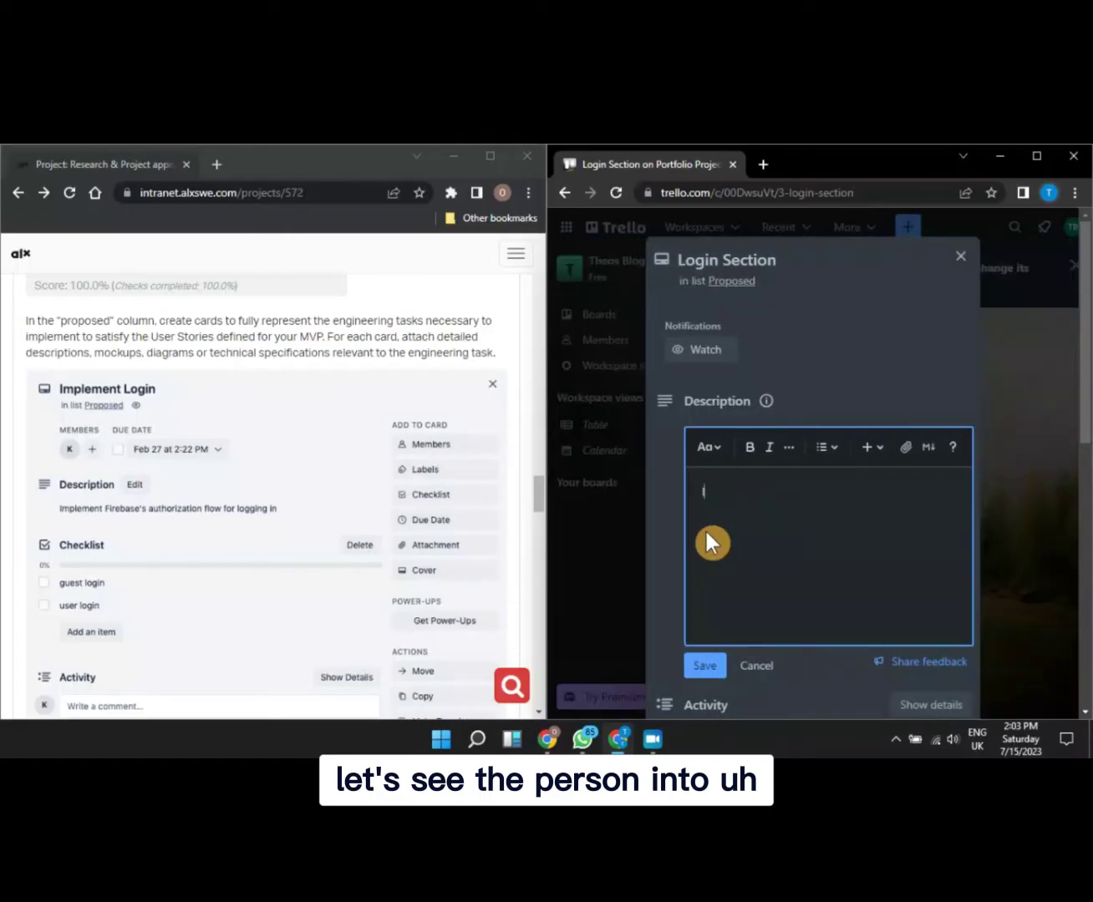
text(Impleme)
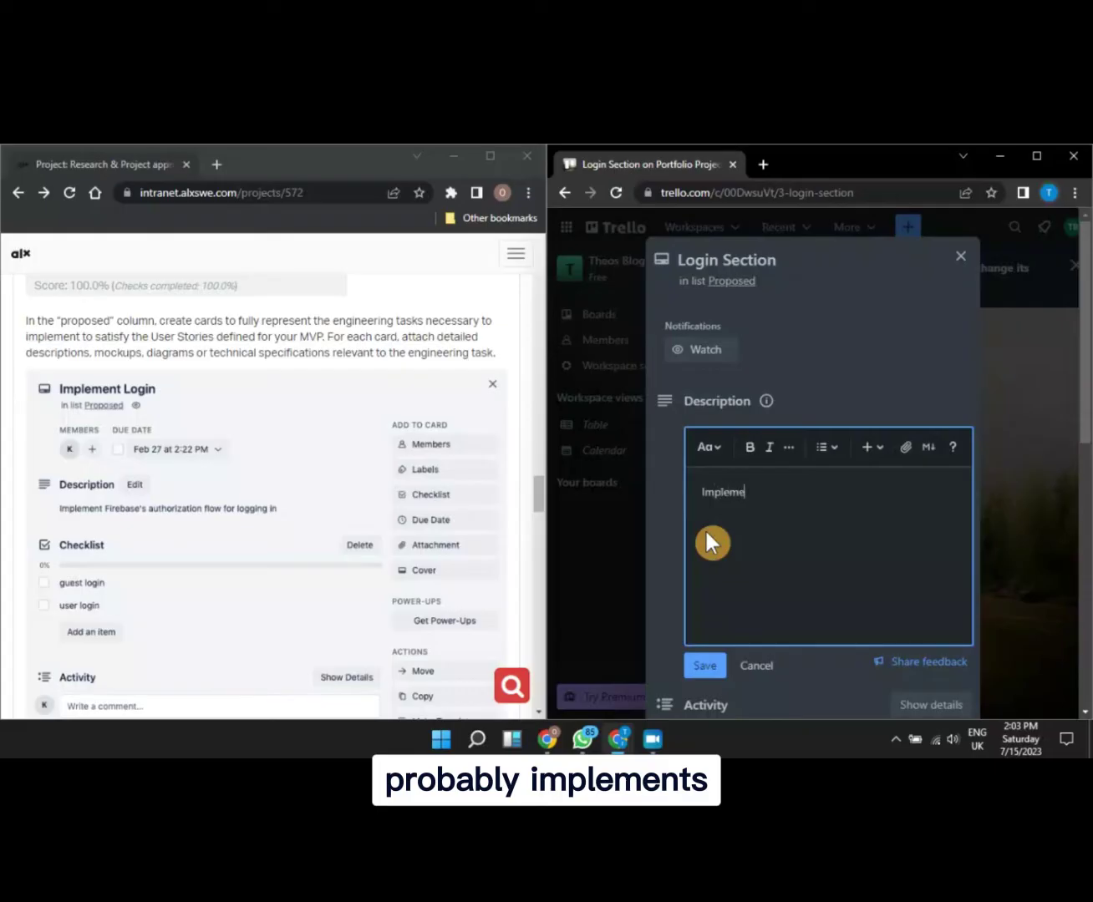
text(nt Logi)
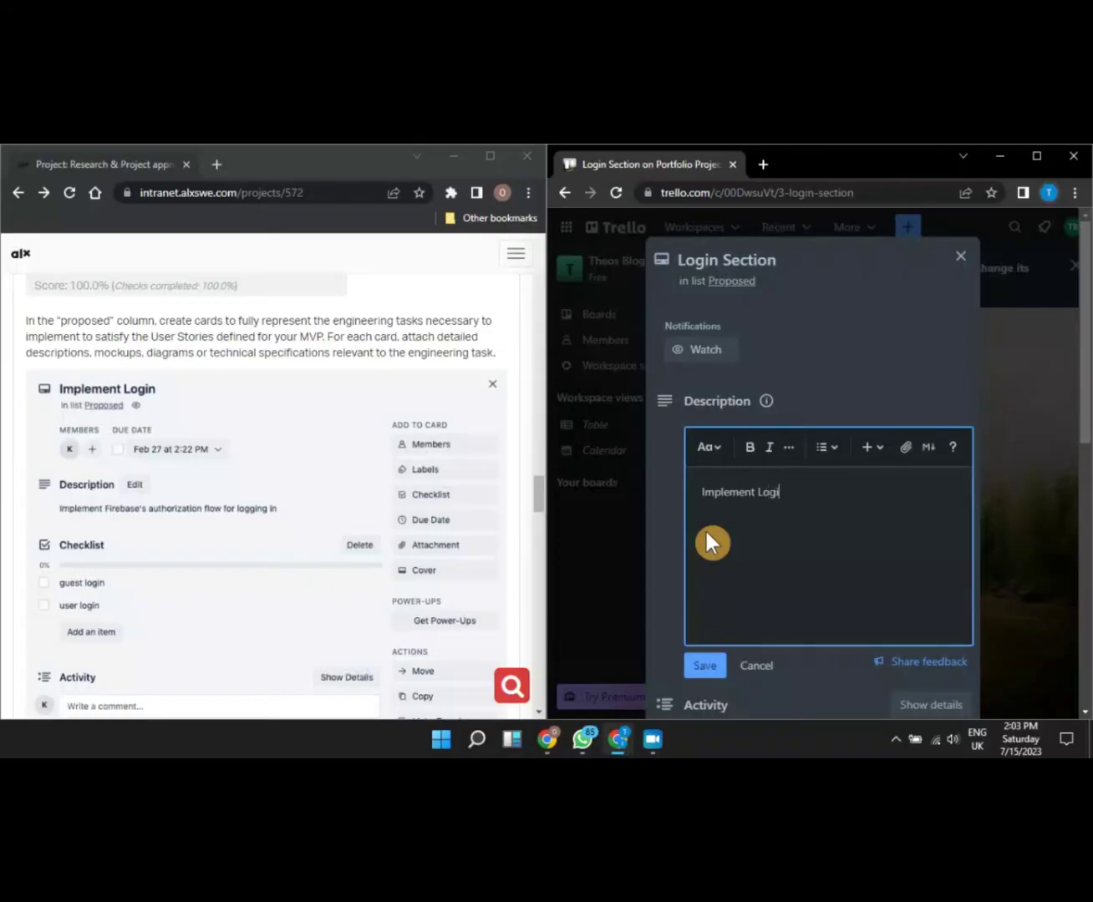
text(n)
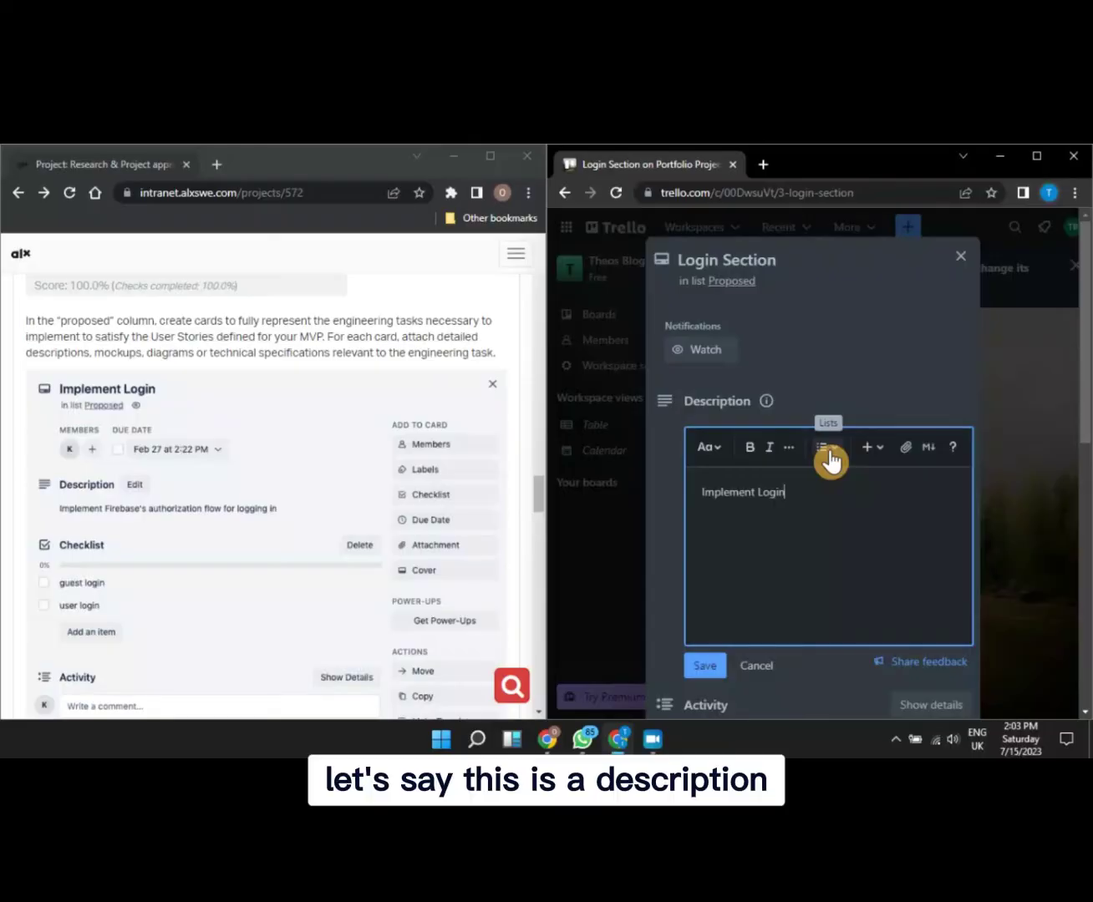
click(706, 668)
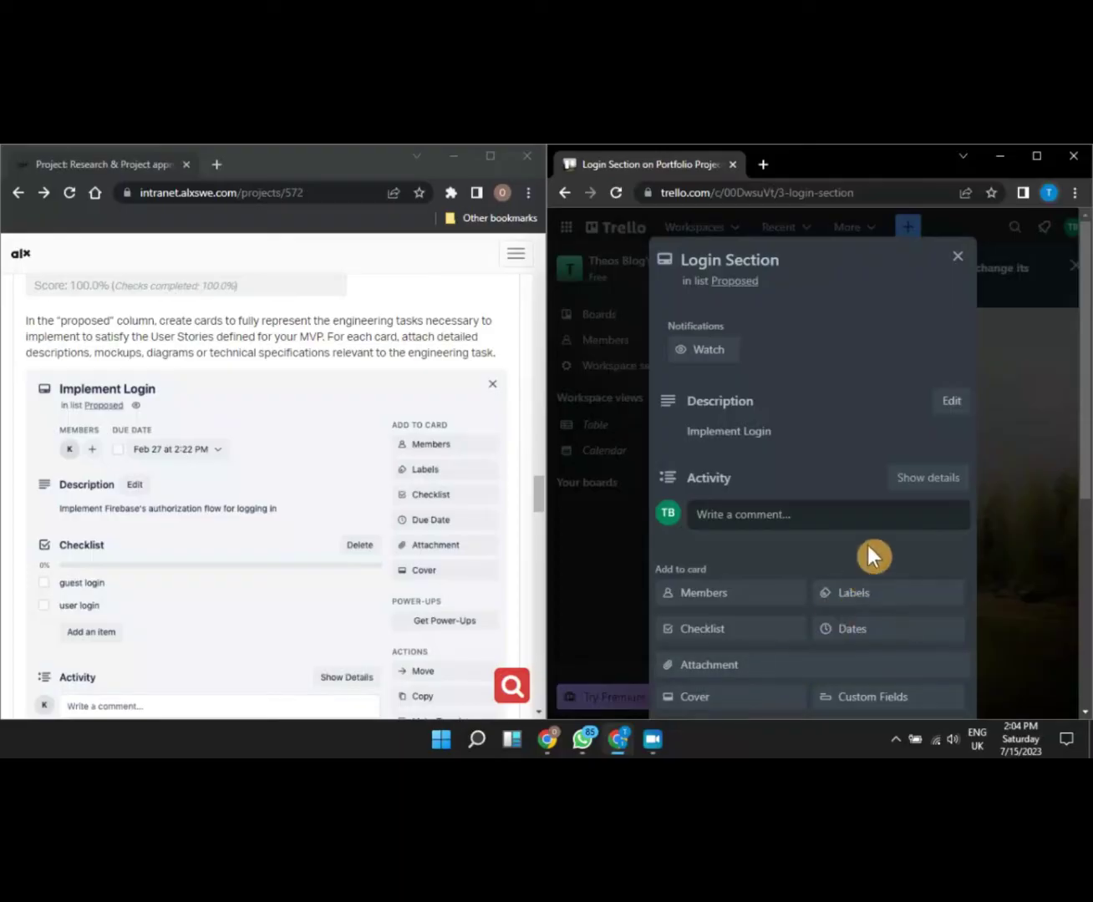
click(957, 259)
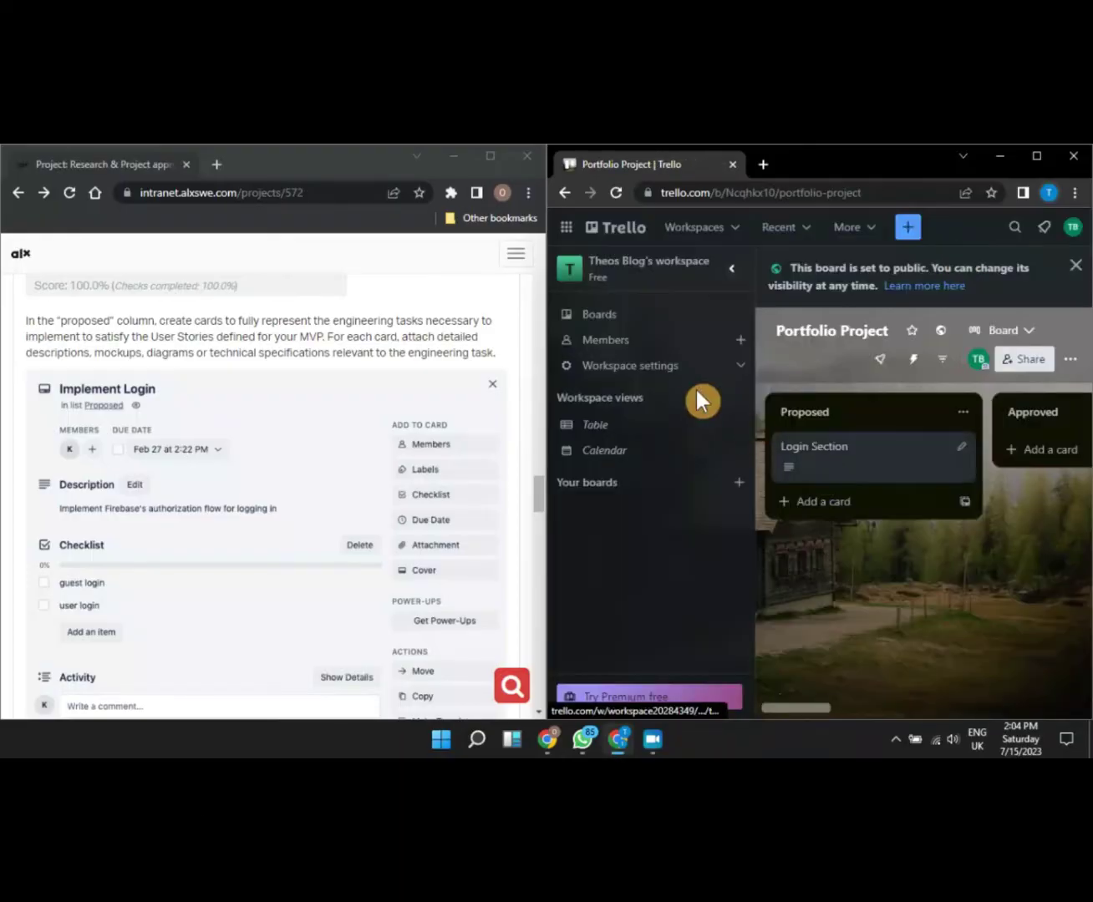
Invite a collaborator by e-mail to the workspace and create a shareable invite link
click(686, 346)
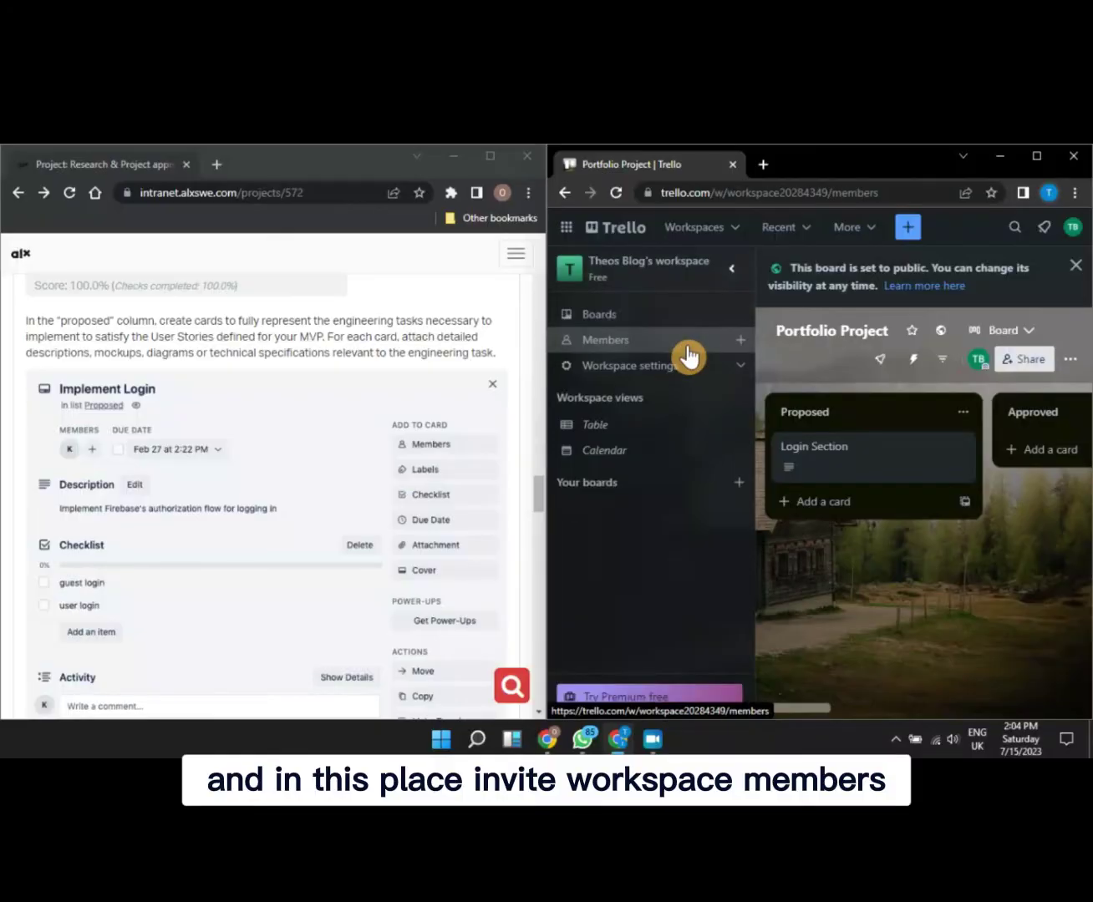
click(976, 261)
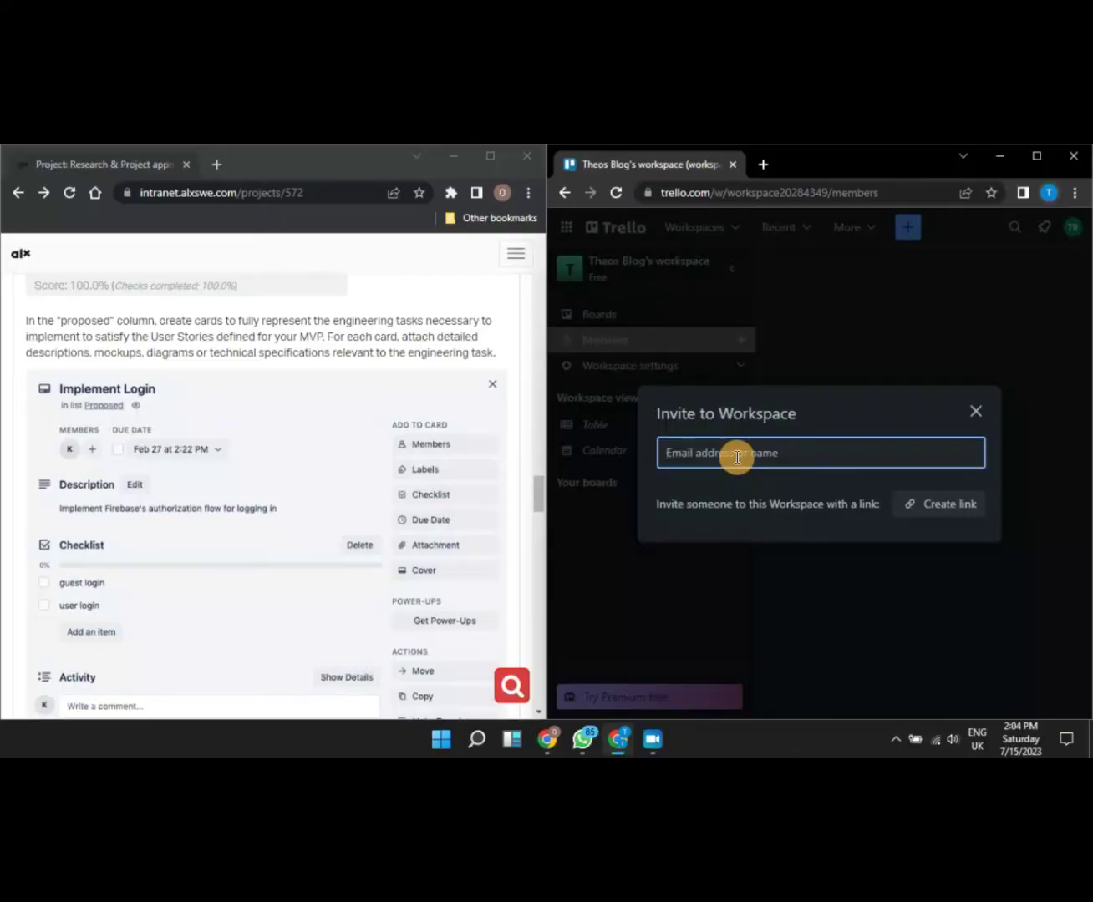
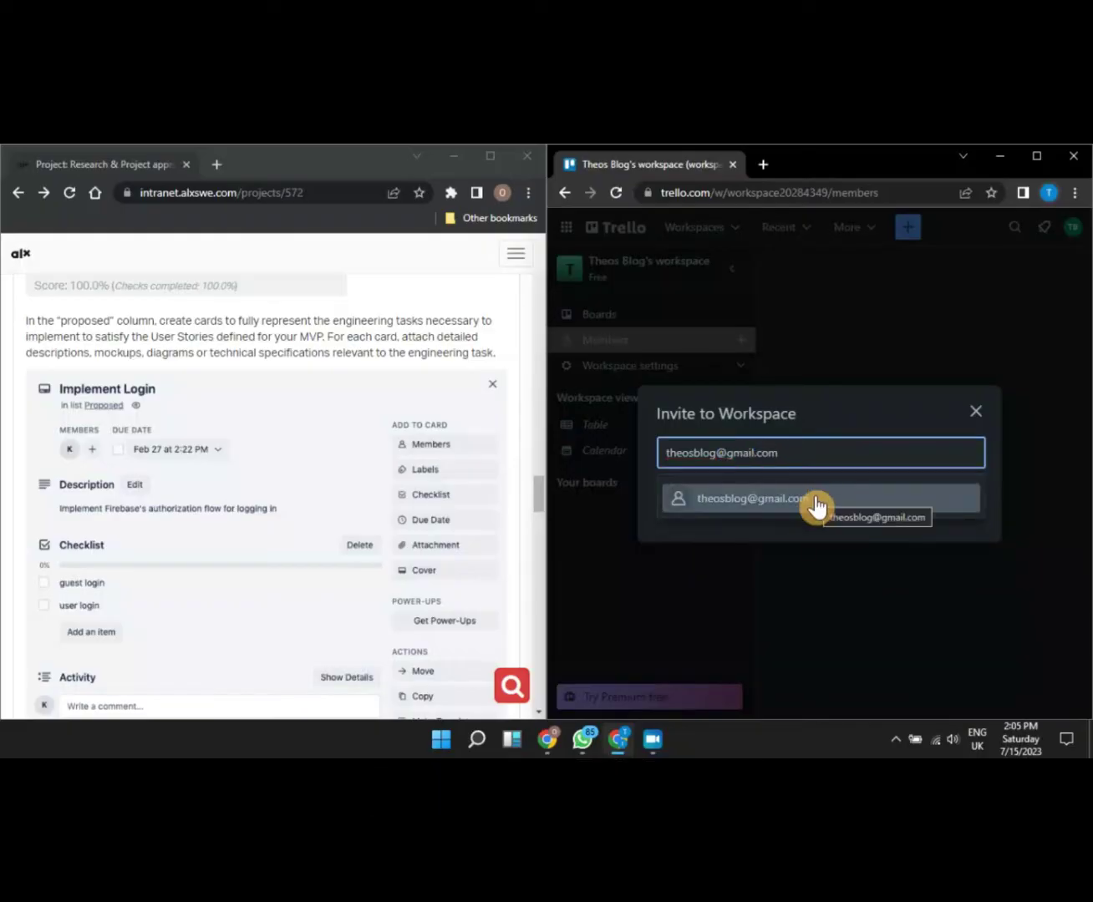
click(817, 504)
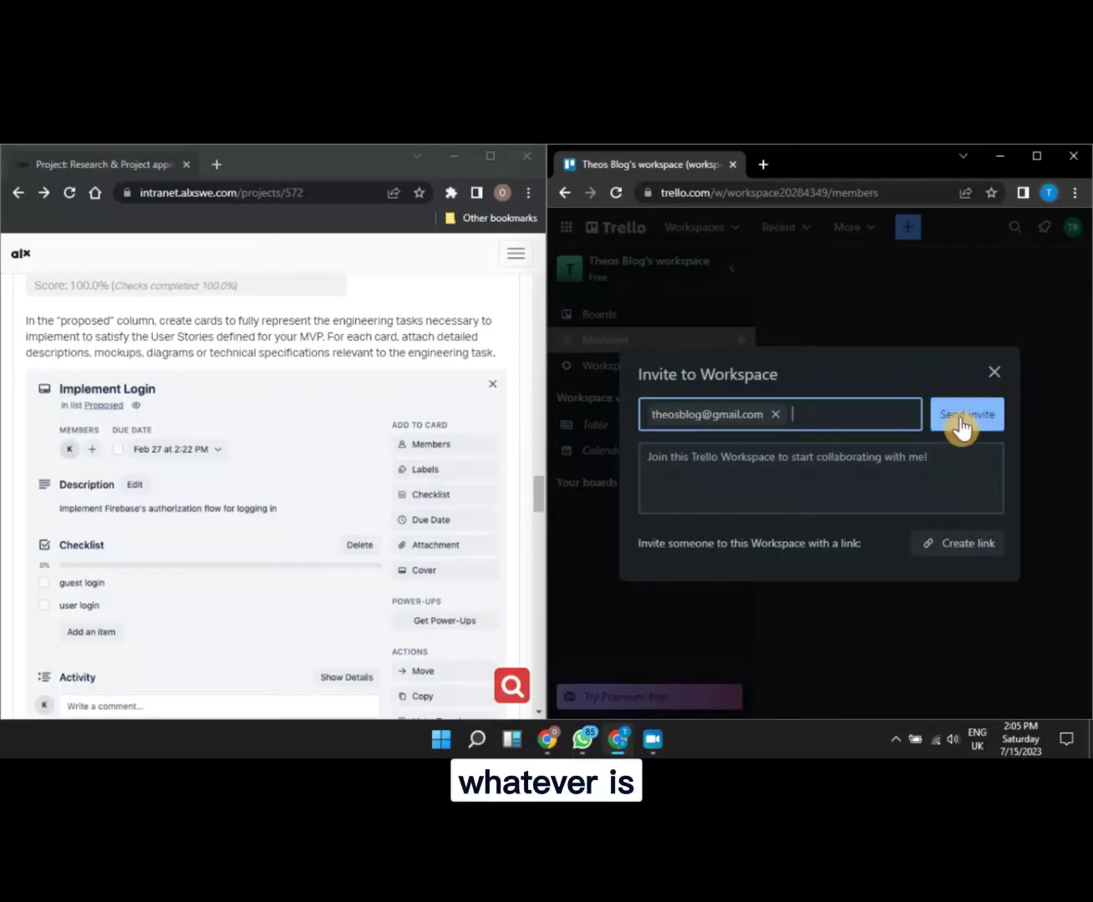
click(957, 536)
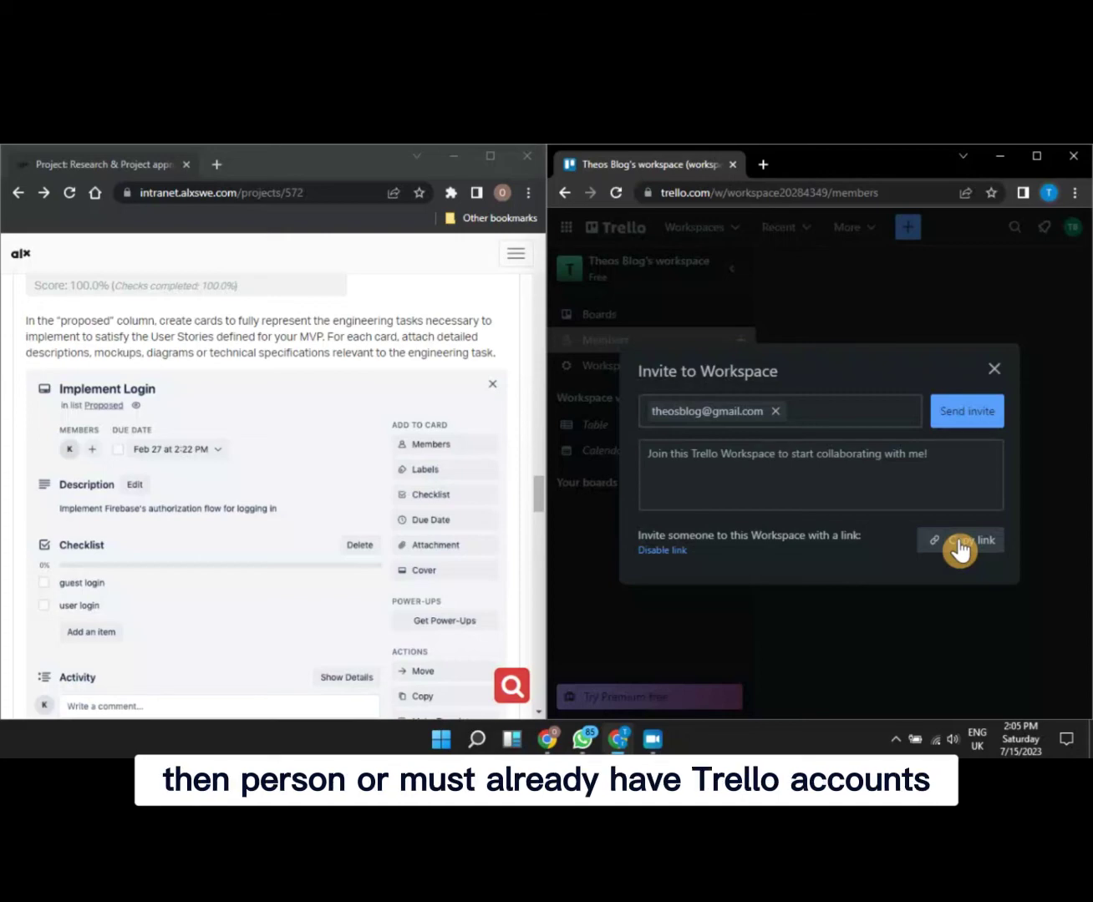
click(994, 370)
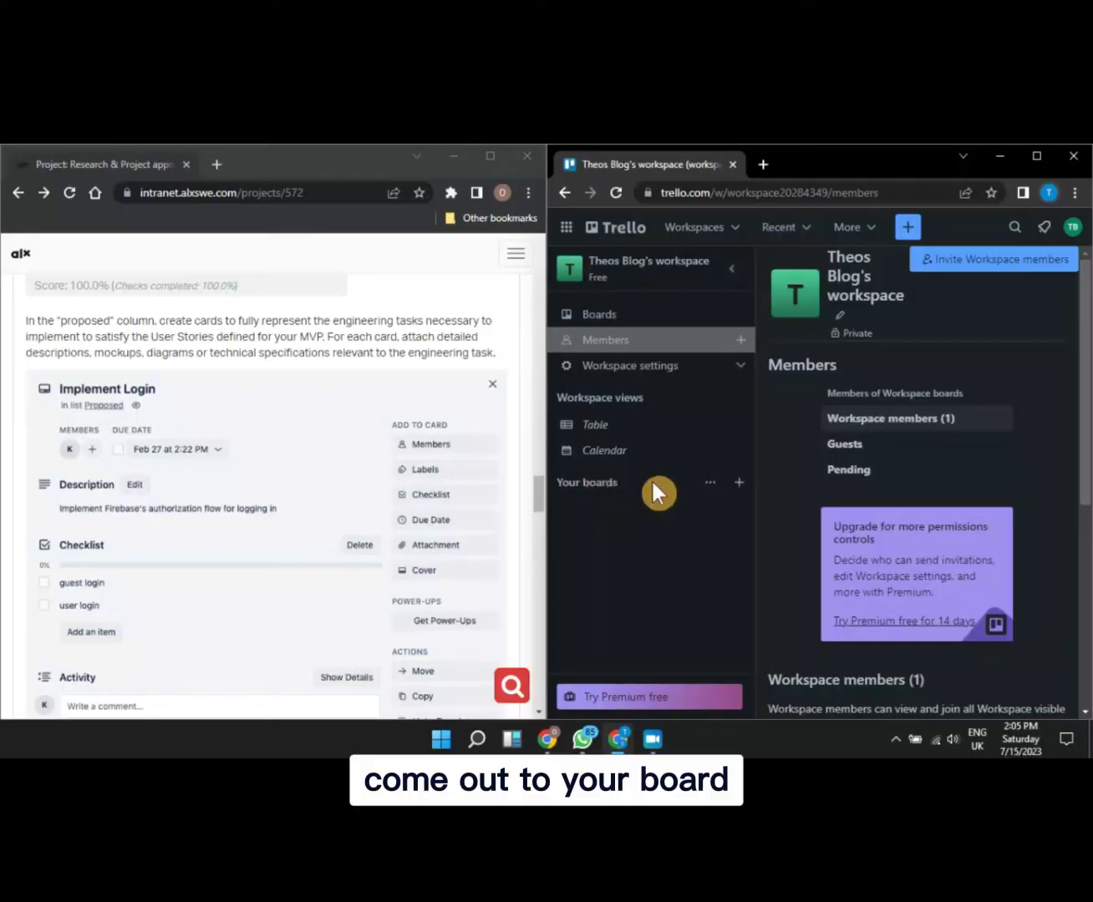
Return to the Portfolio Project board via Boards and open the Login Section card
click(602, 322)
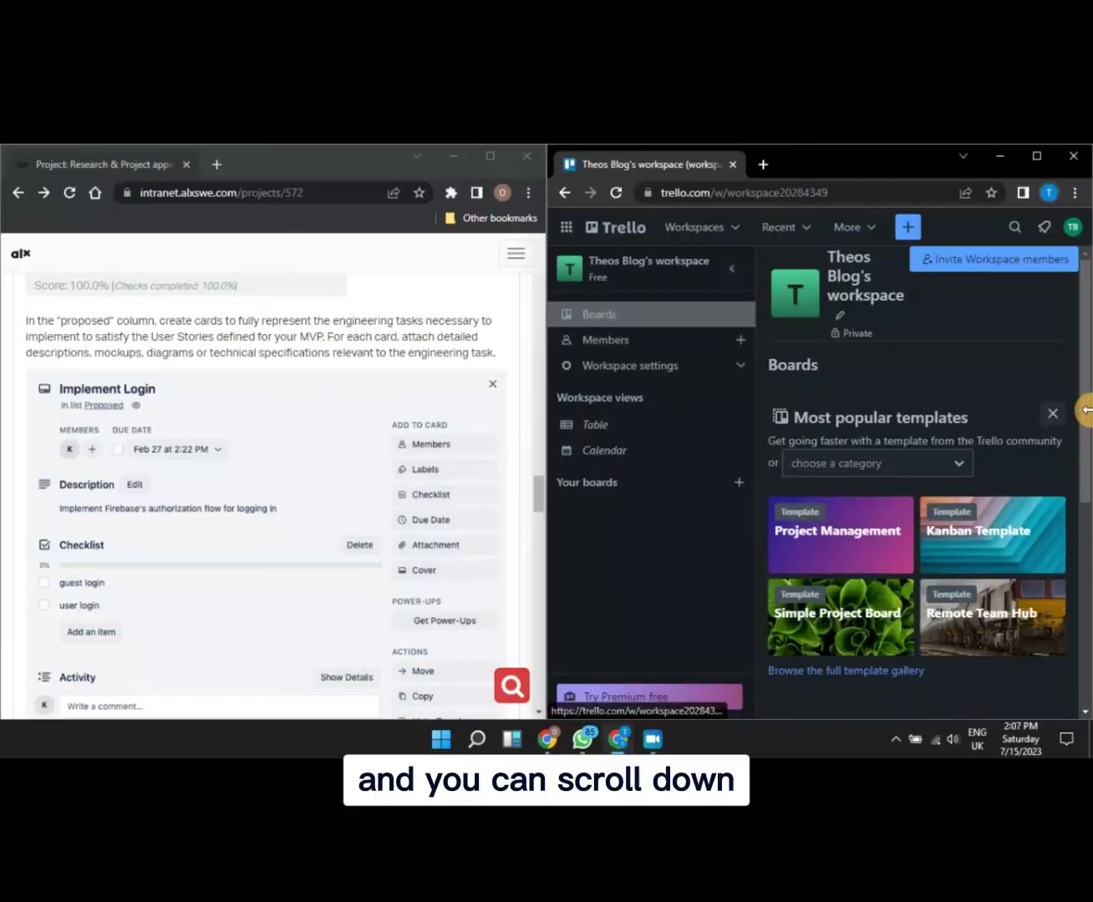
scroll(1086, 434, down, 1)
scroll(1019, 623, down, 5)
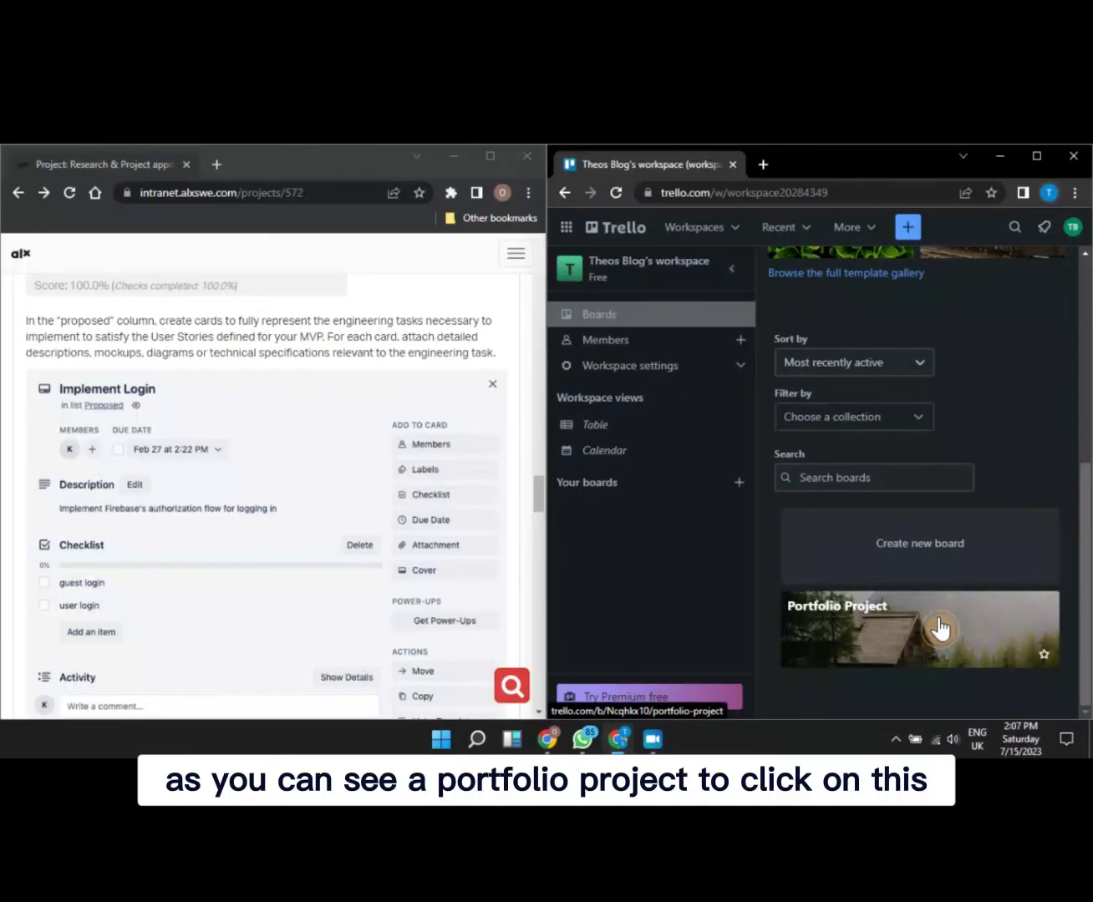
click(941, 628)
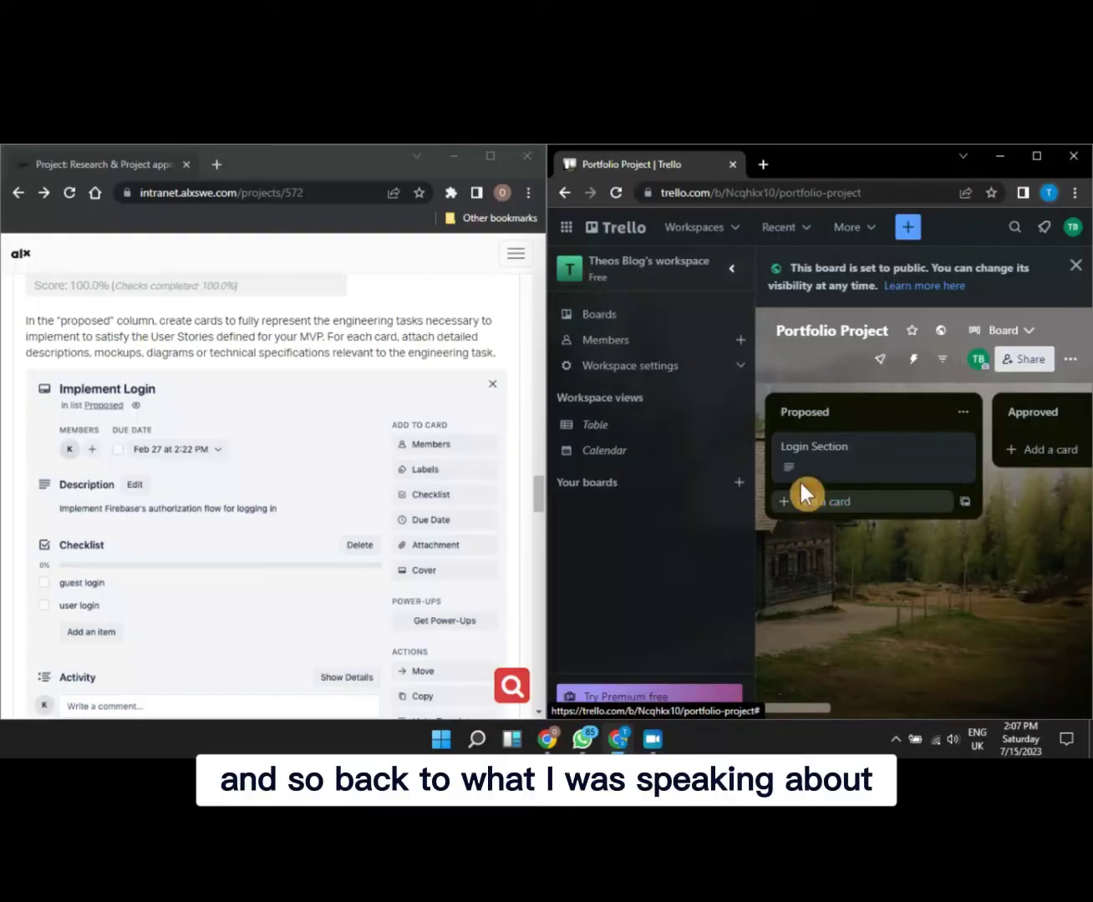
click(960, 445)
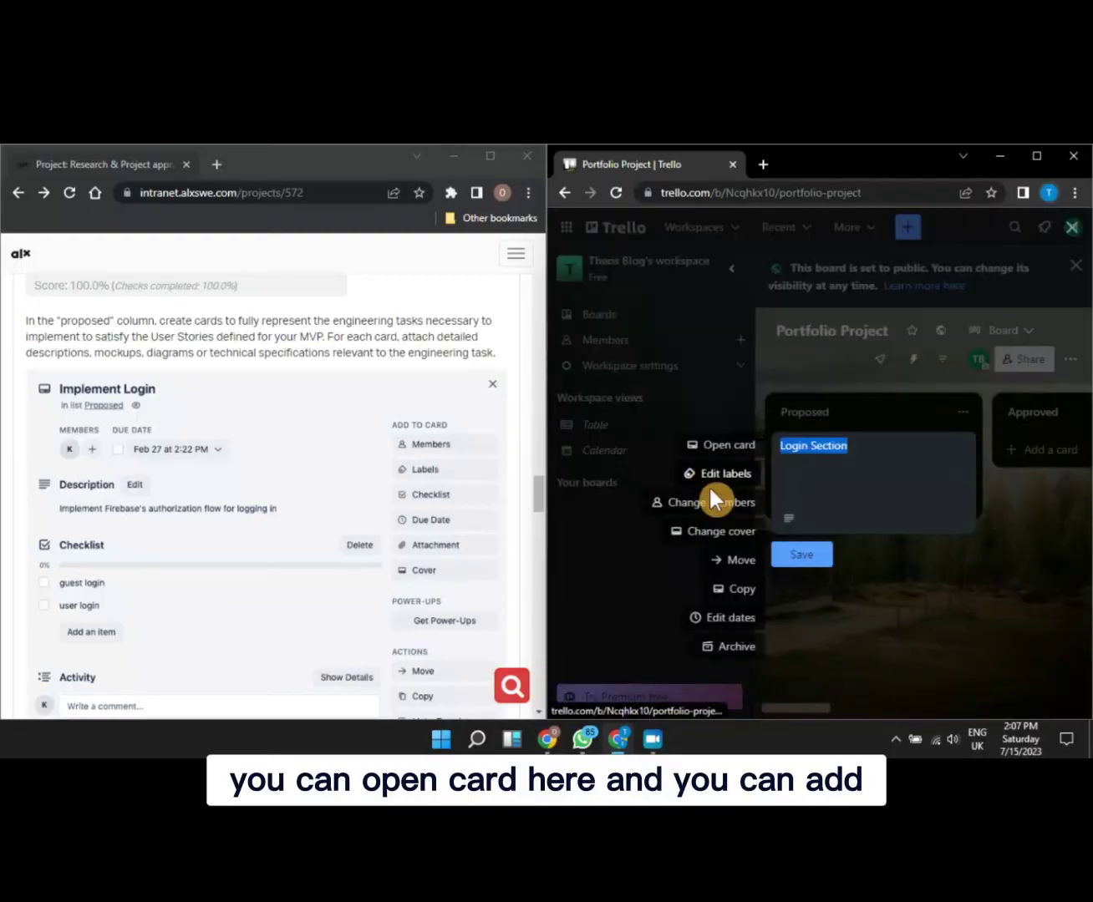
click(712, 455)
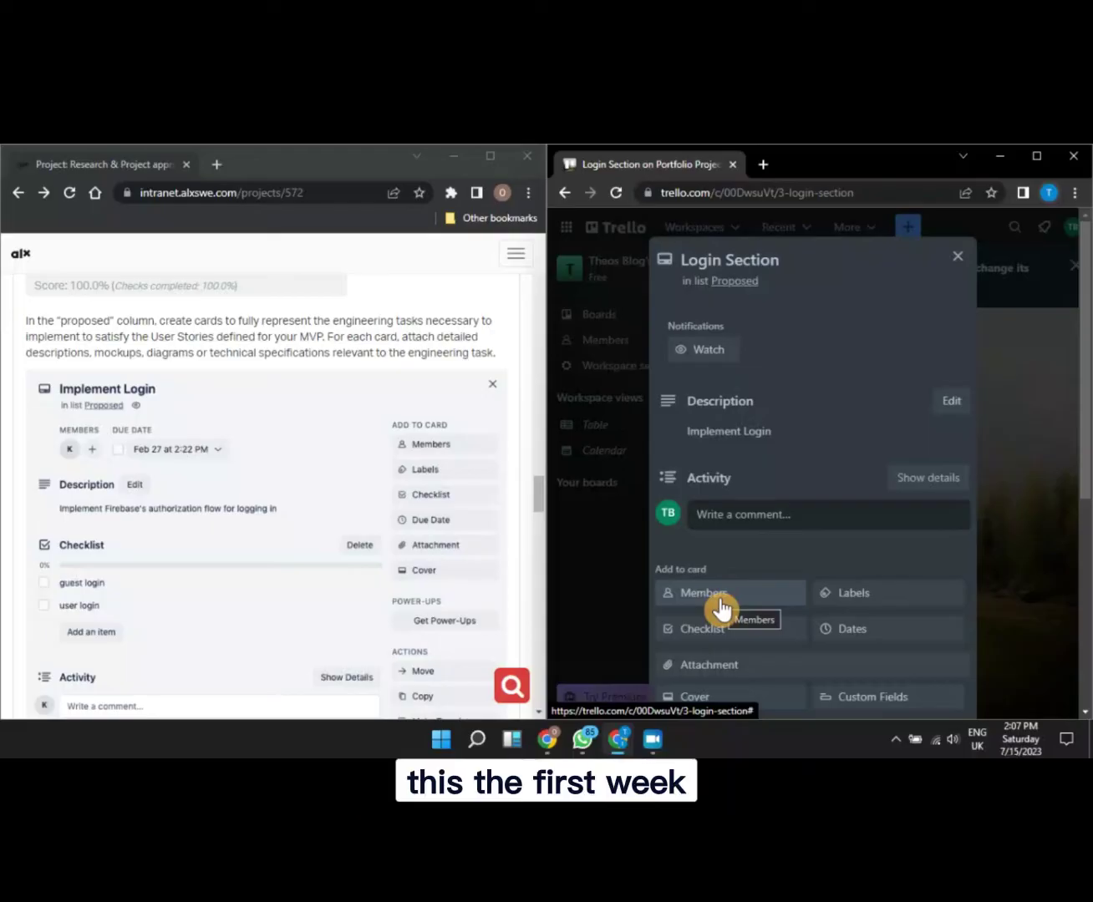
Assign the board member to the Login Section card
click(721, 606)
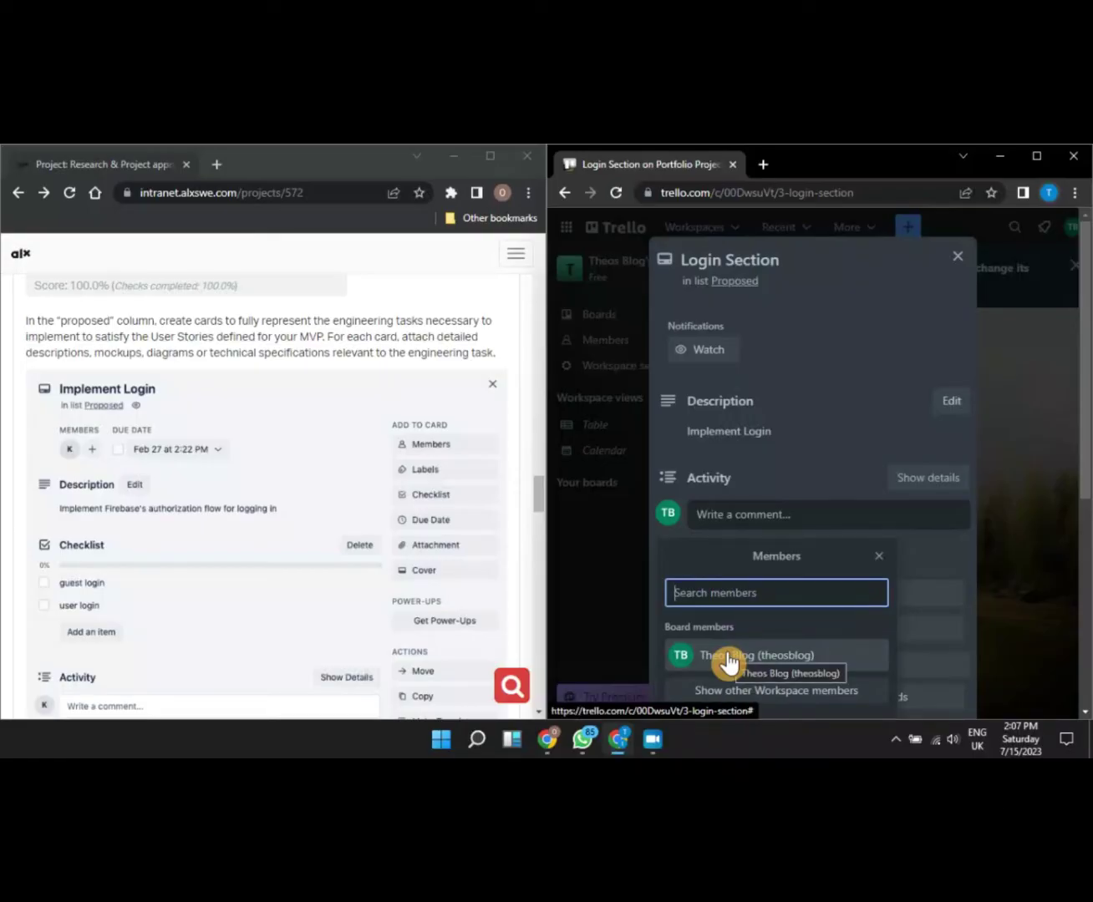
click(715, 664)
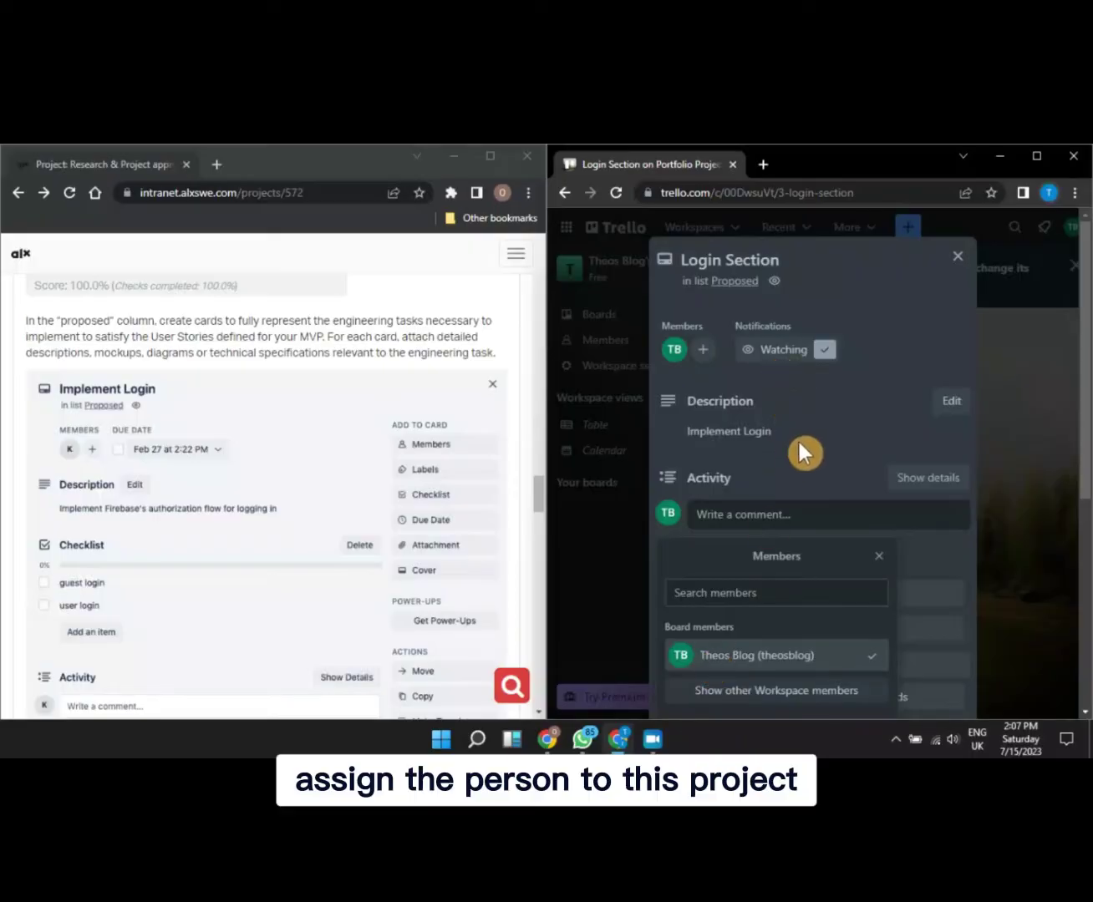
click(879, 556)
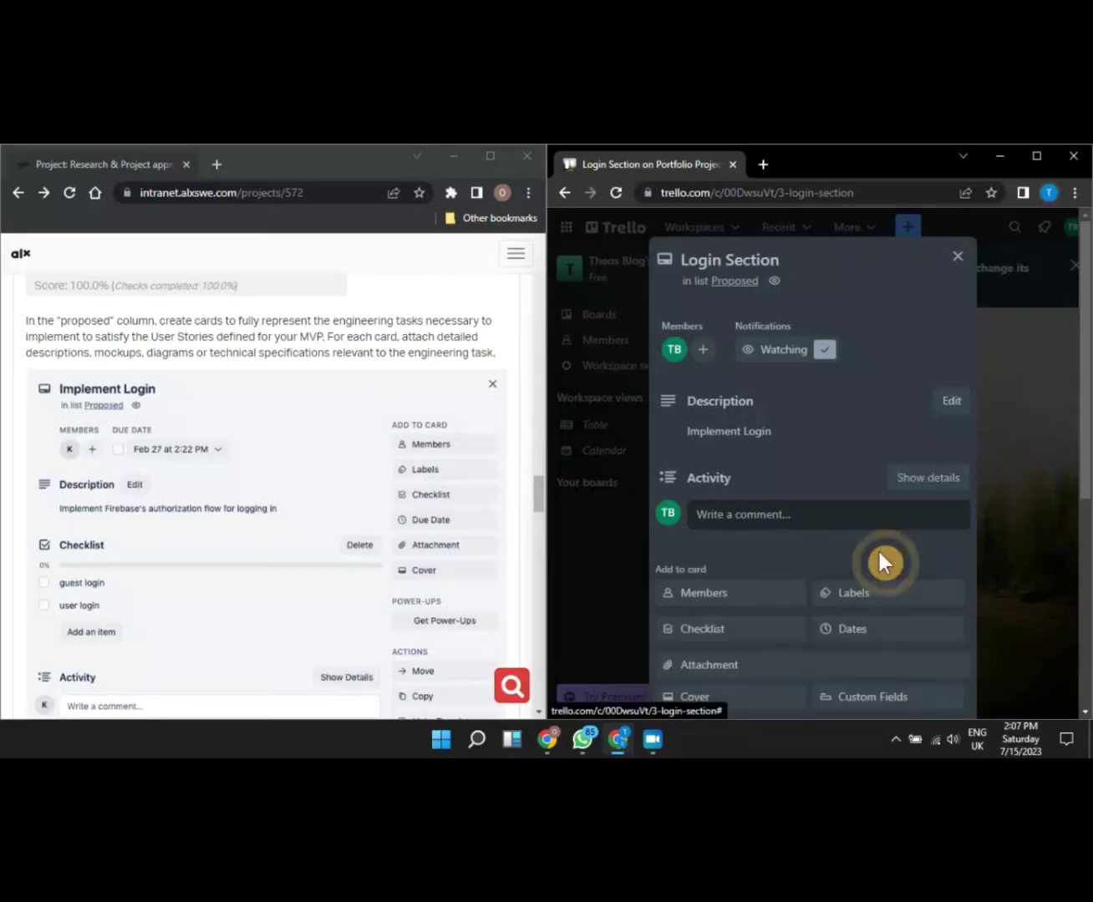
Add a checklist with items user login, guest login and sign up option
click(722, 635)
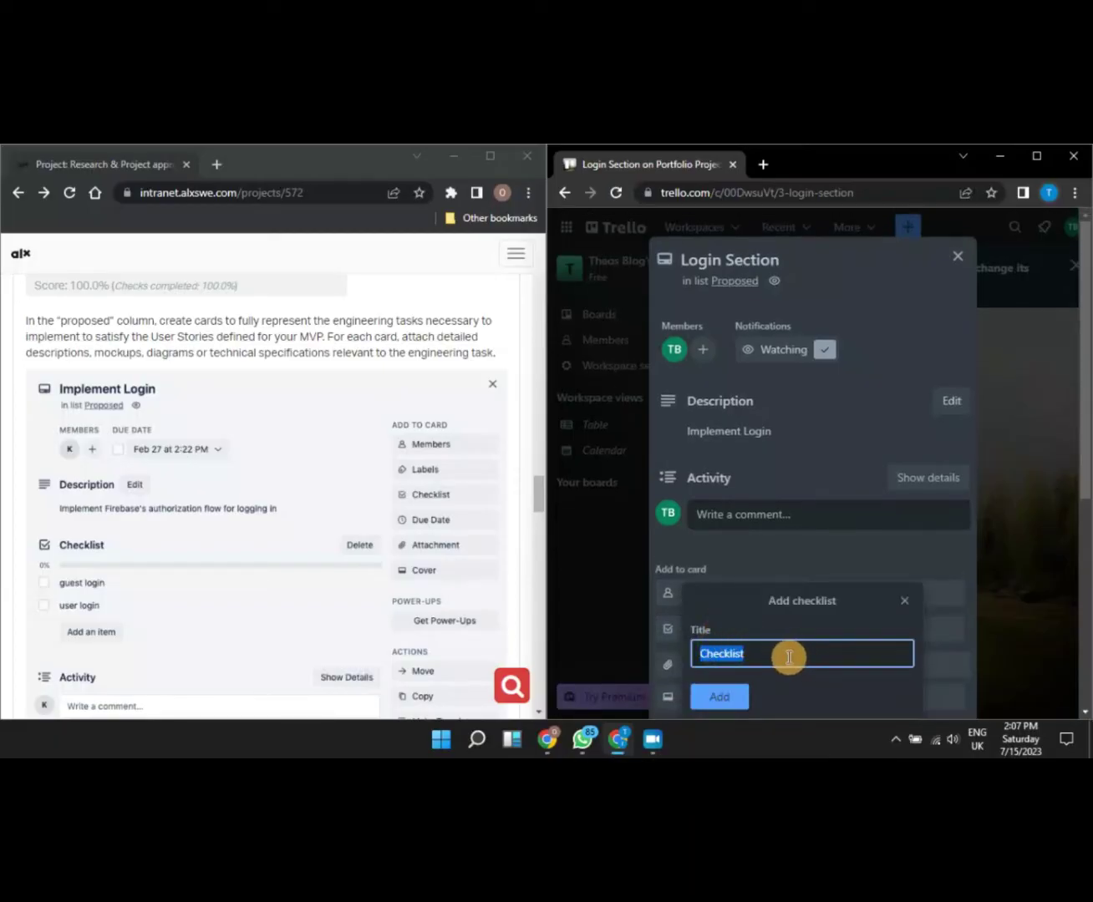
click(721, 704)
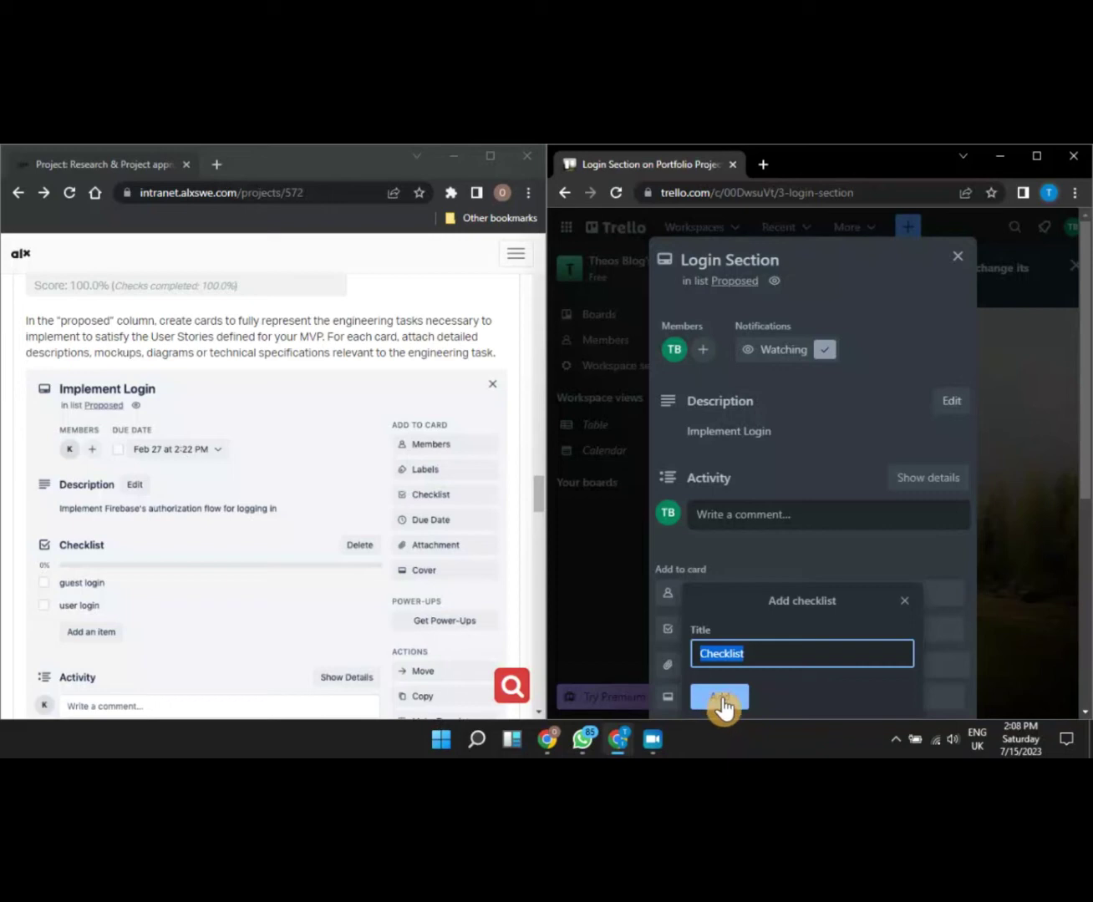
click(732, 655)
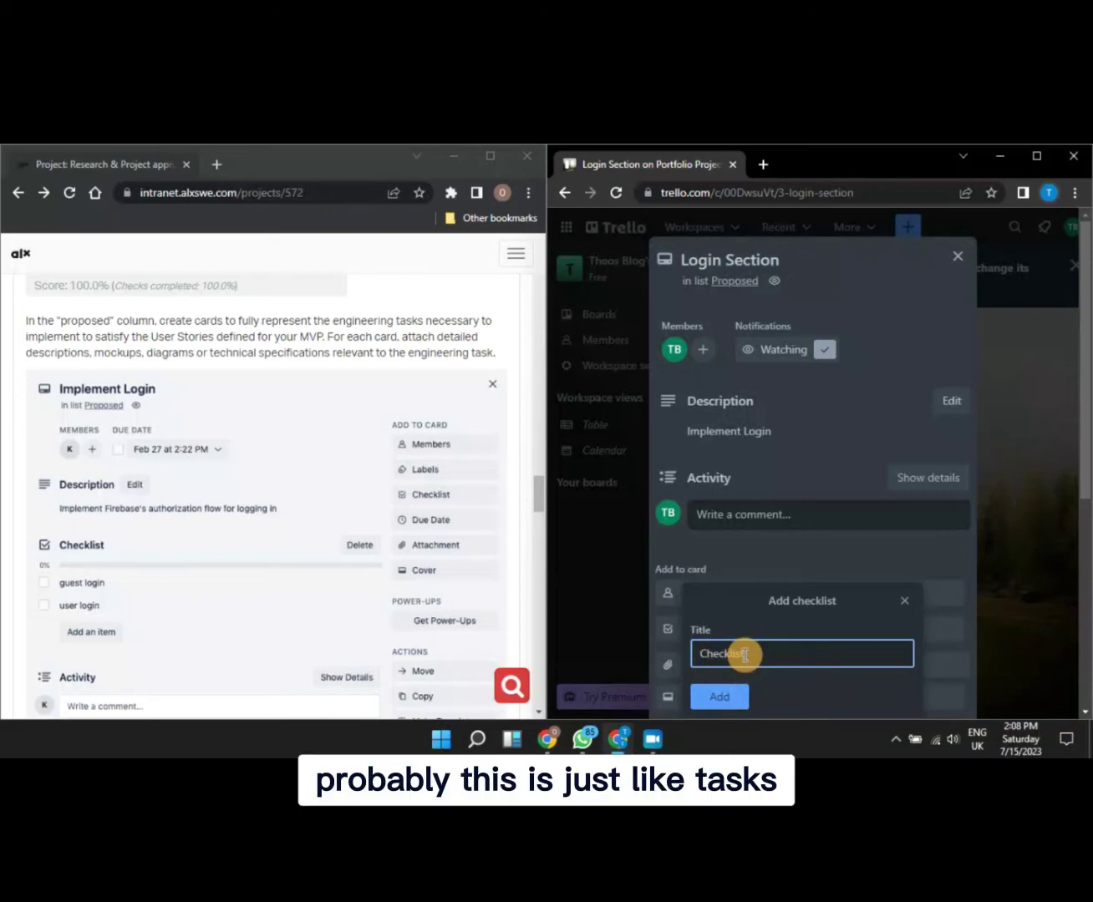
double_click(735, 655)
key(BackSpace)
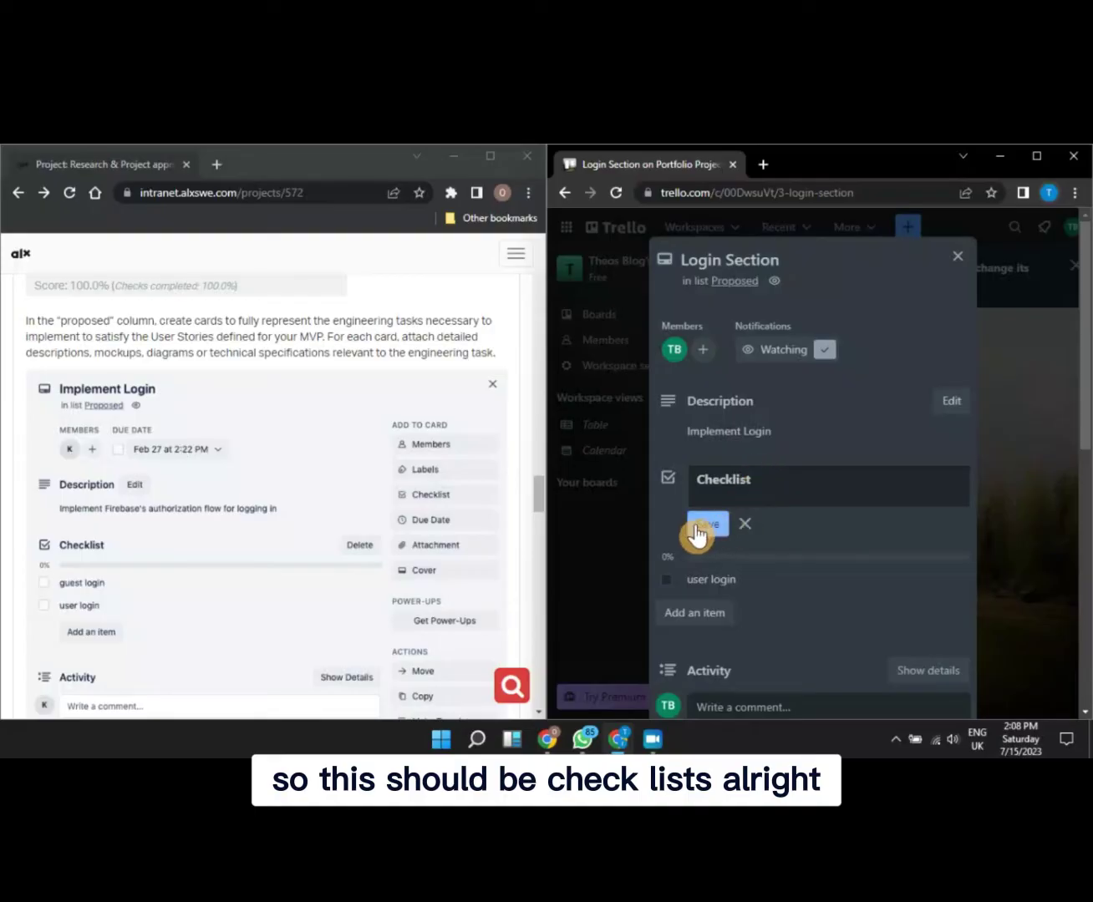
click(698, 526)
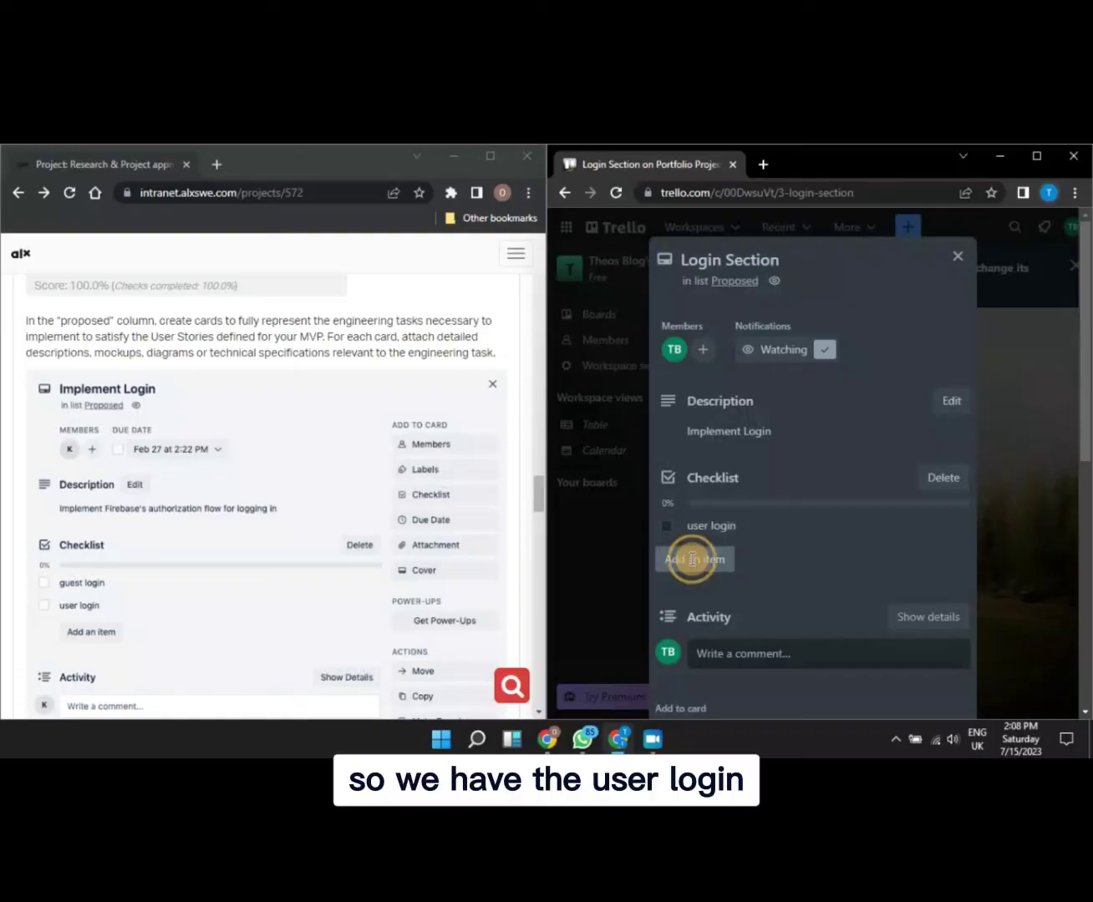
click(690, 563)
text(guest login)
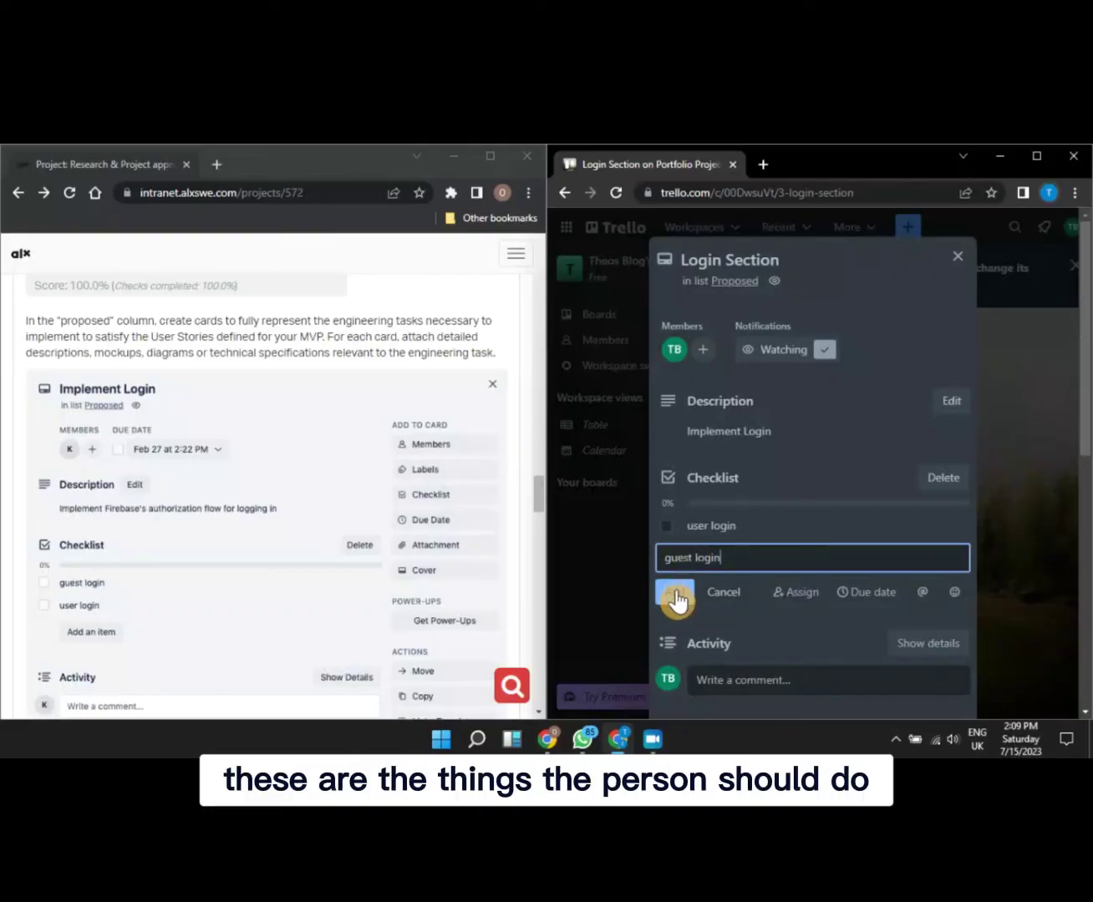
click(675, 592)
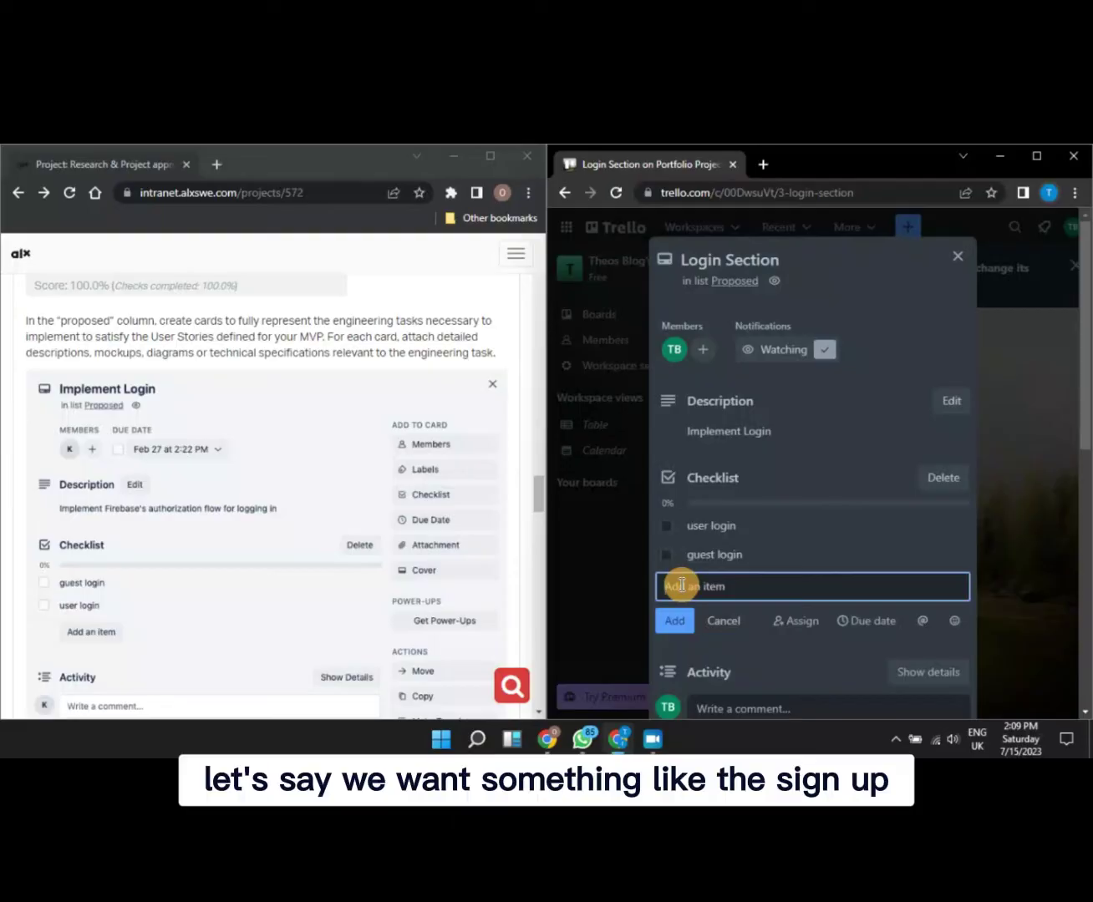
text(Sign)
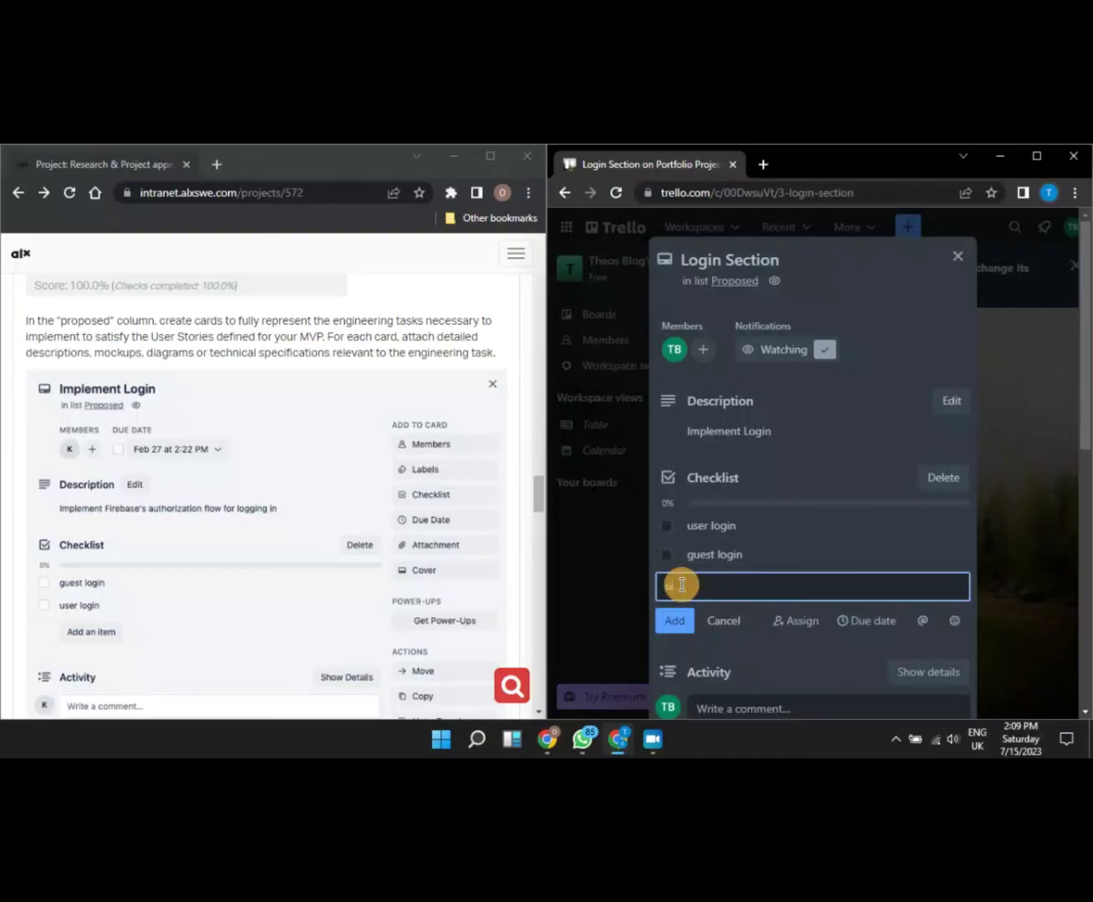
text( up option)
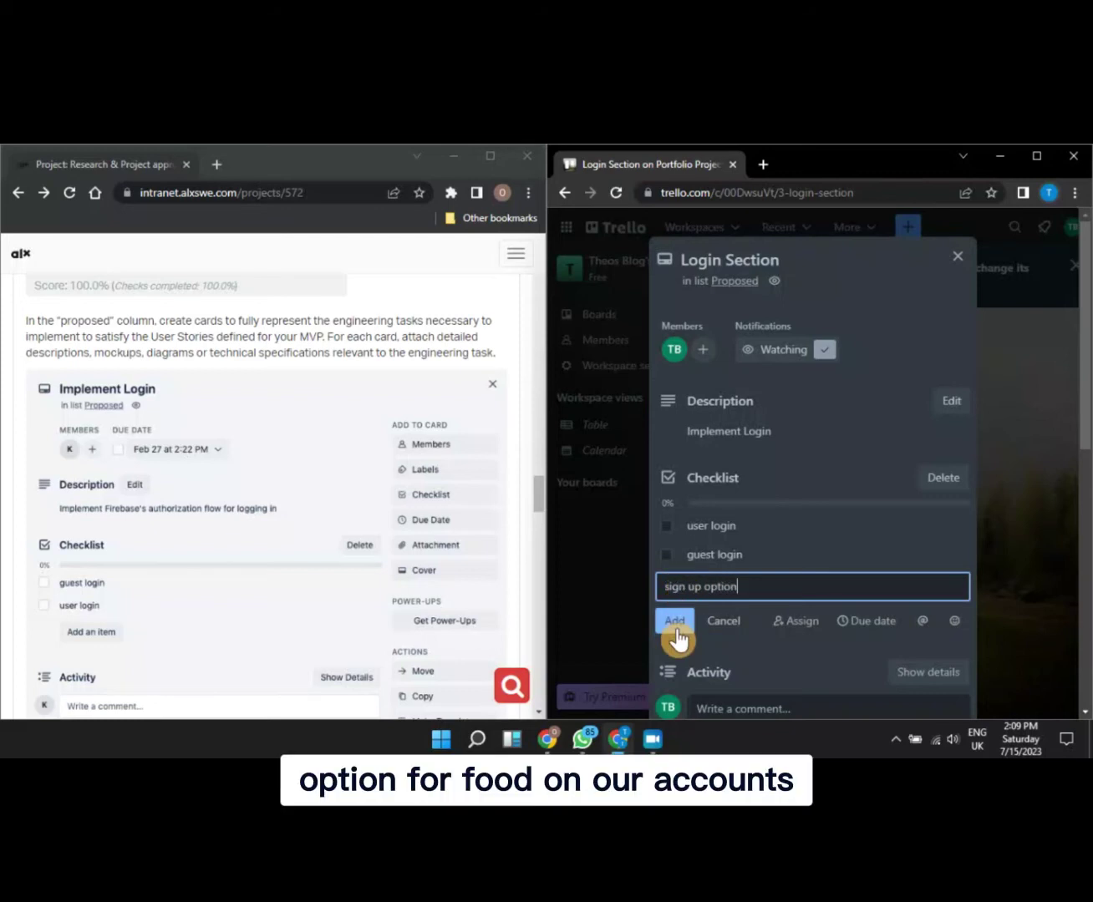
click(675, 625)
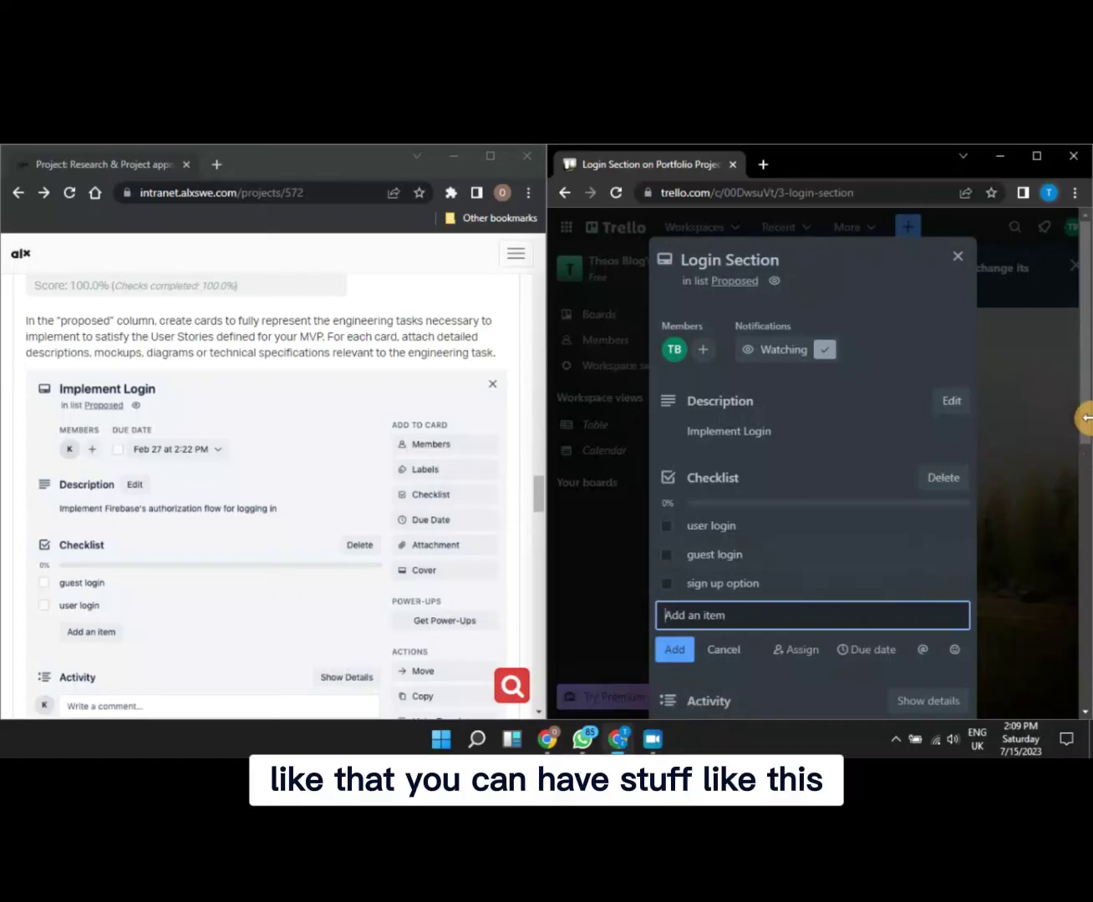
Mark all three checklist items as done
drag(1087, 427, 1088, 527)
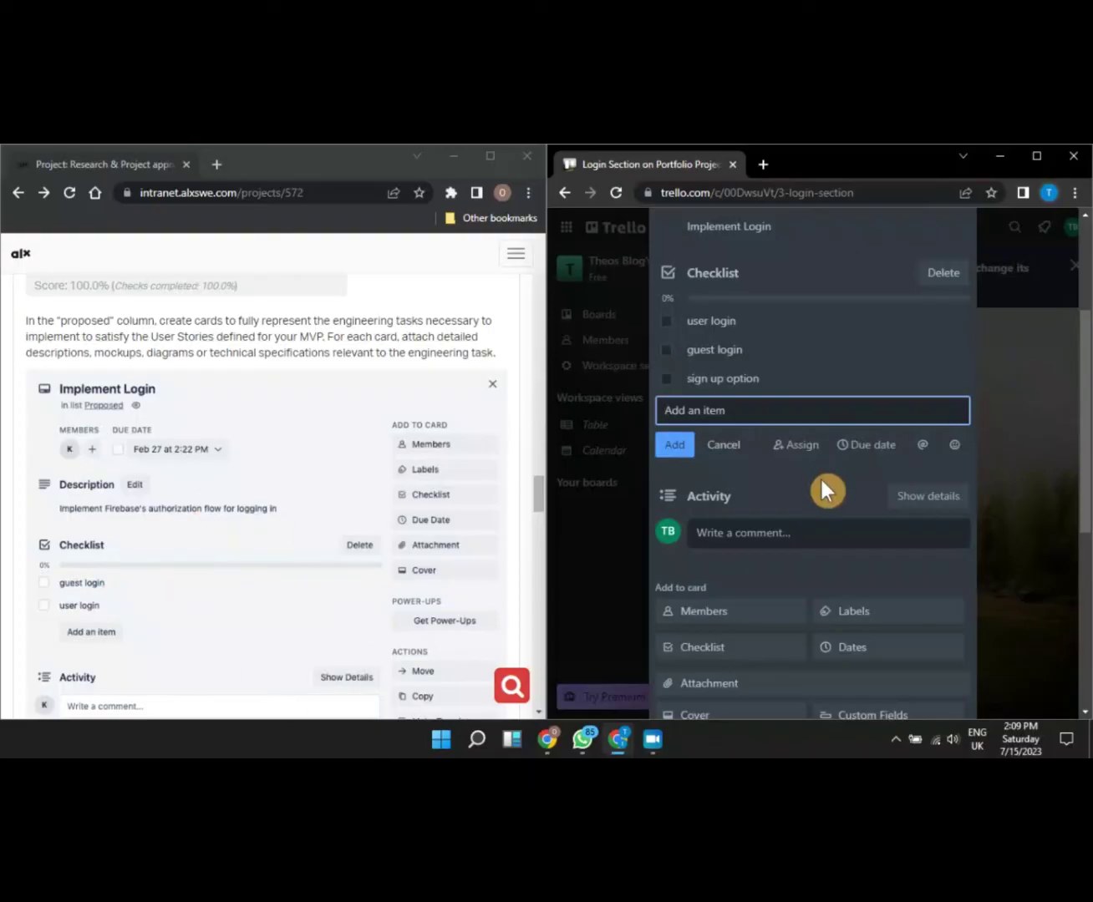
click(665, 323)
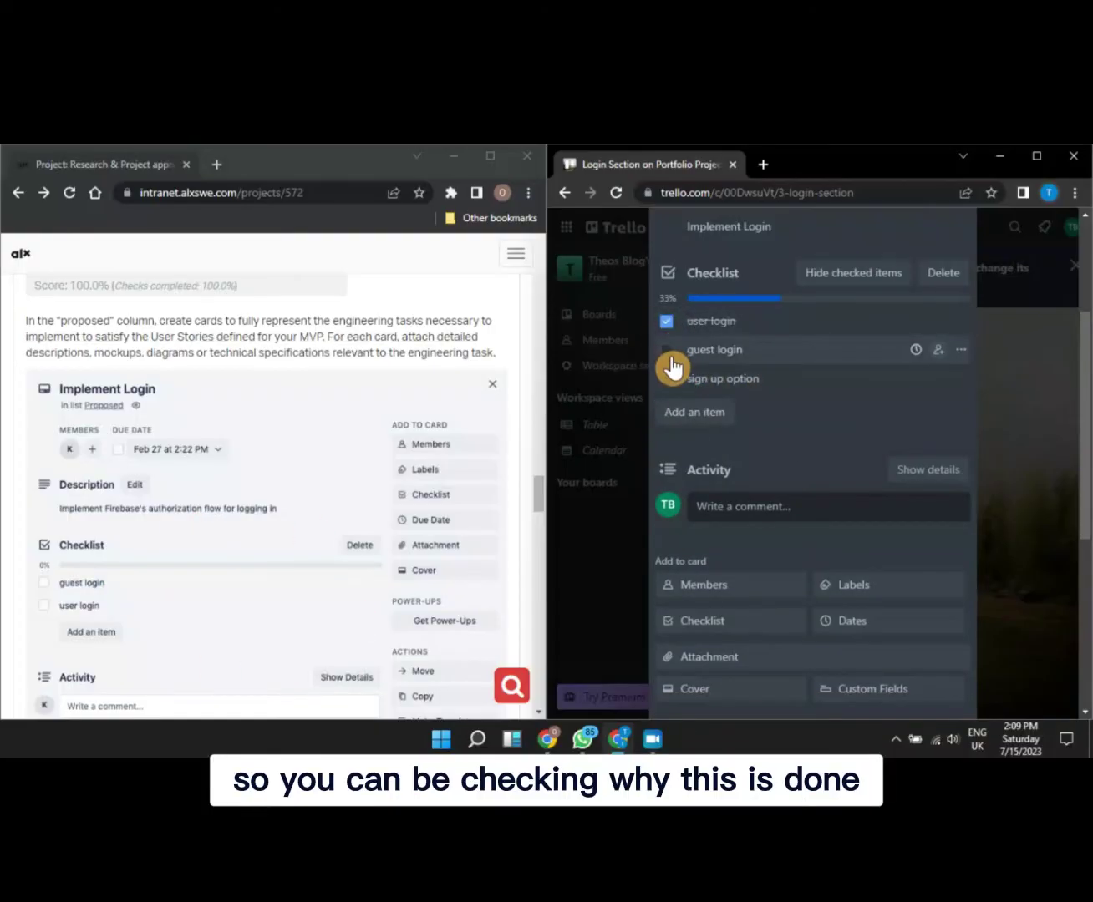
click(666, 351)
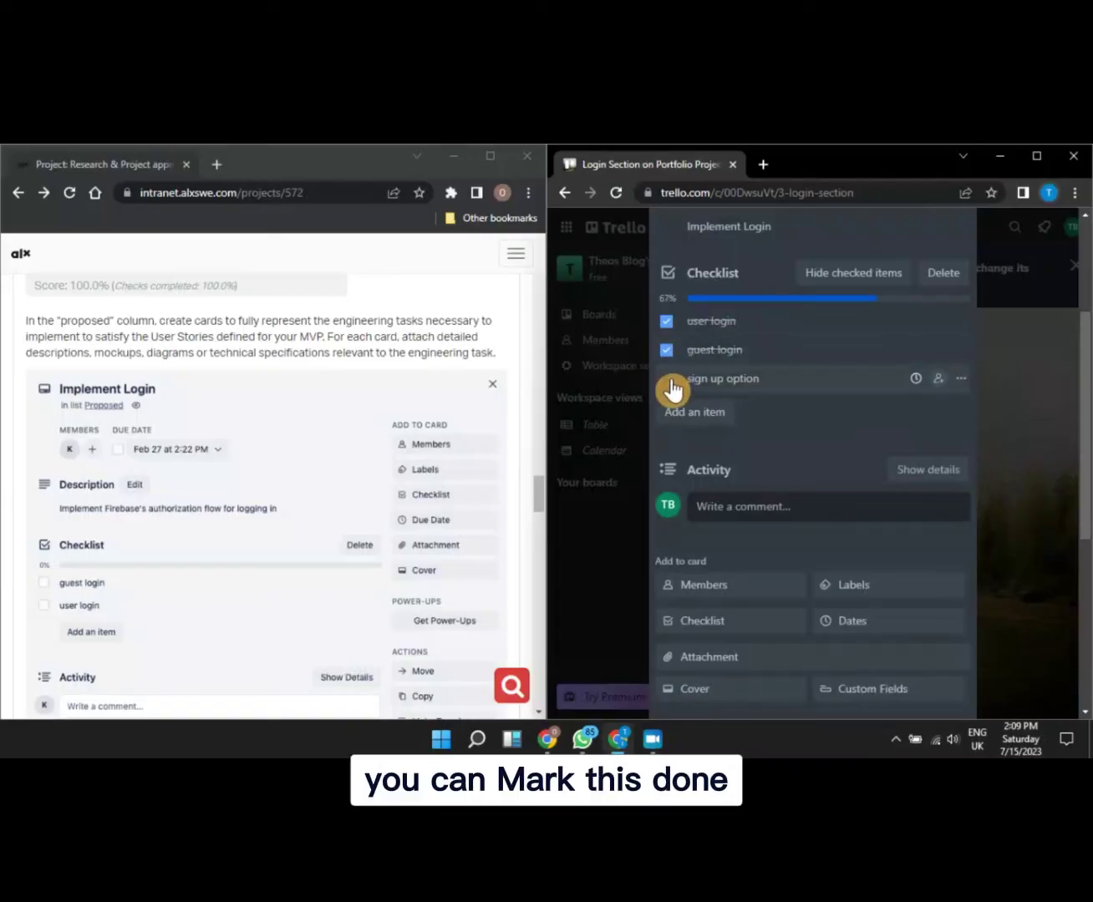
click(666, 381)
scroll(693, 518, up, 3)
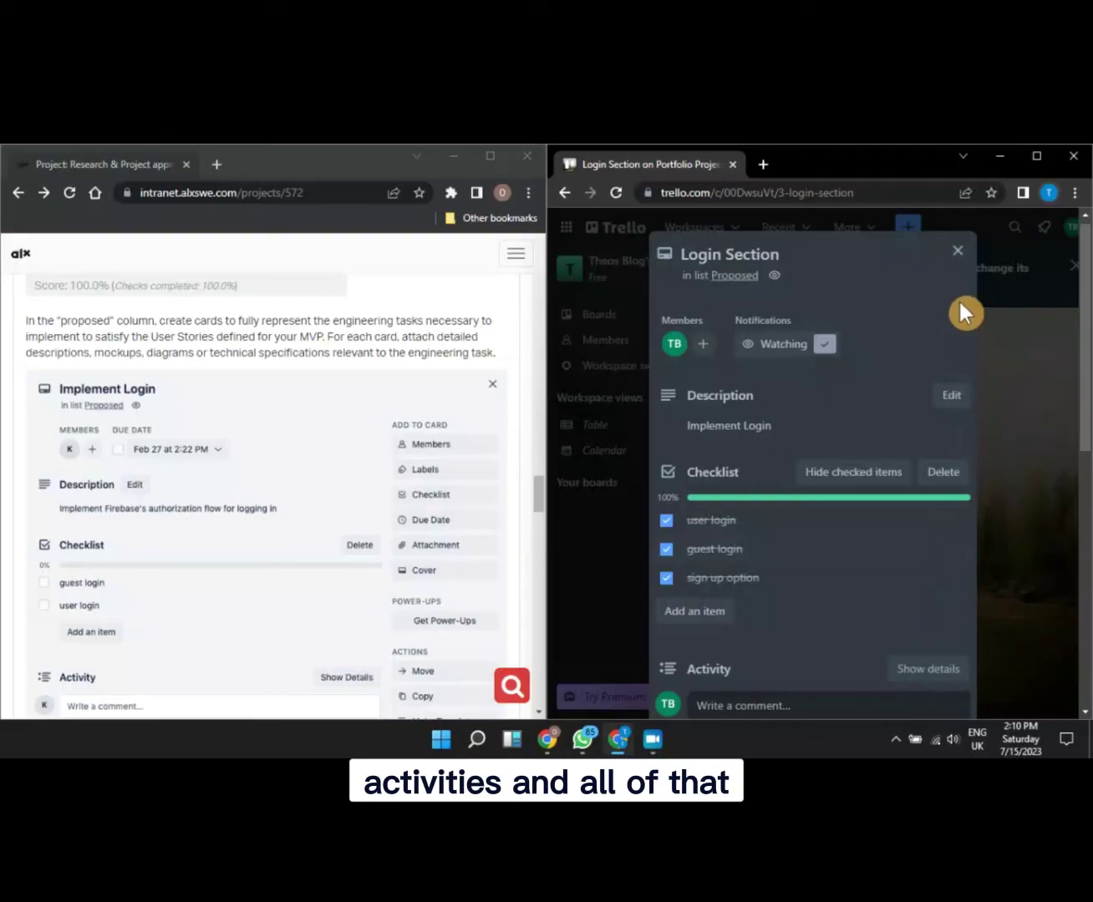
Close the Login Section card and start a new card in the Proposed list
click(958, 251)
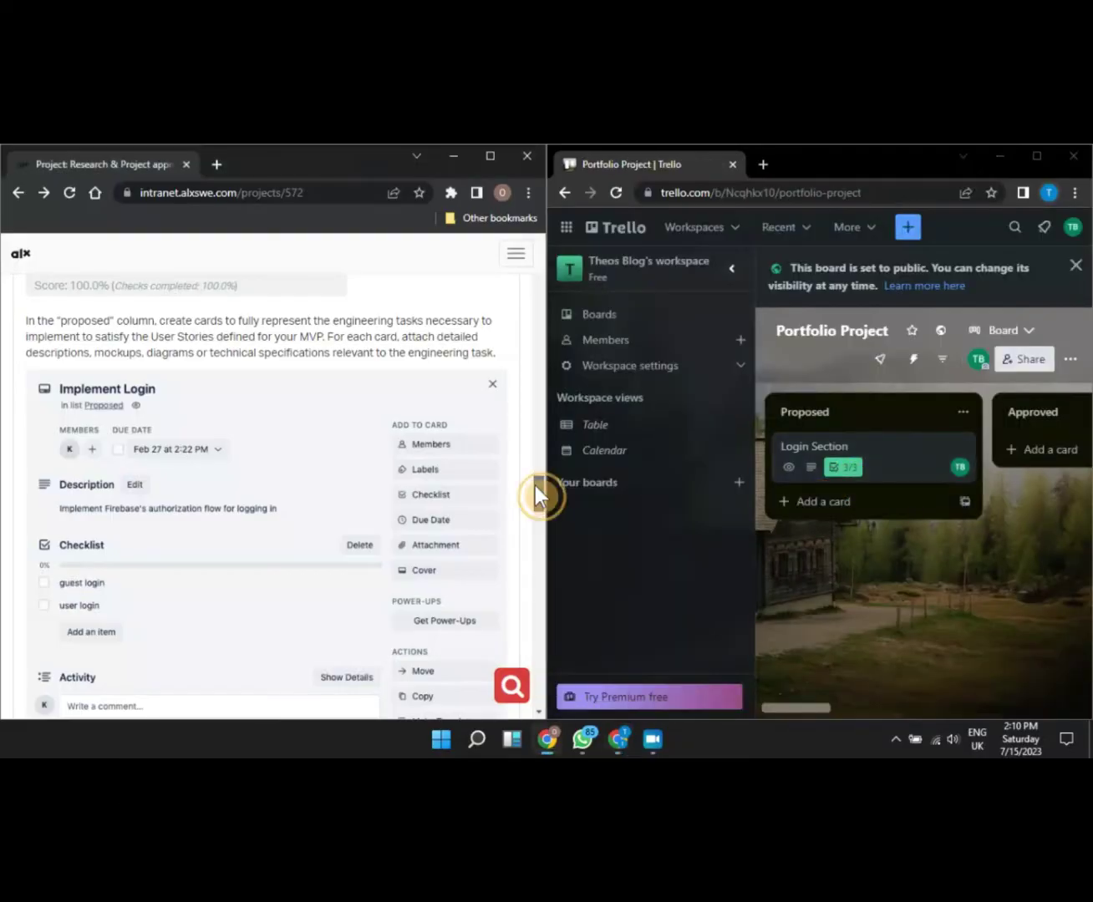
mouse_move(535, 487)
mouse_down()
mouse_move(535, 472)
mouse_move(540, 510)
mouse_up()
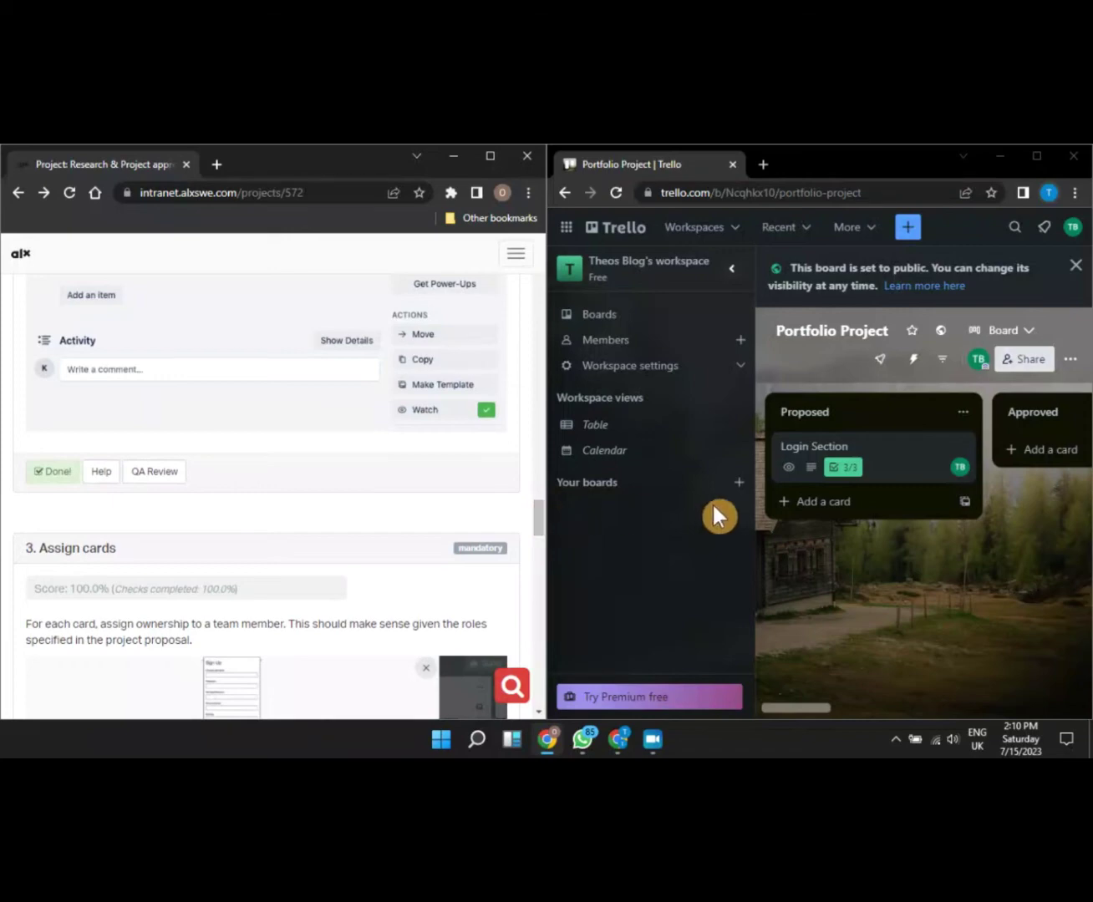
click(825, 508)
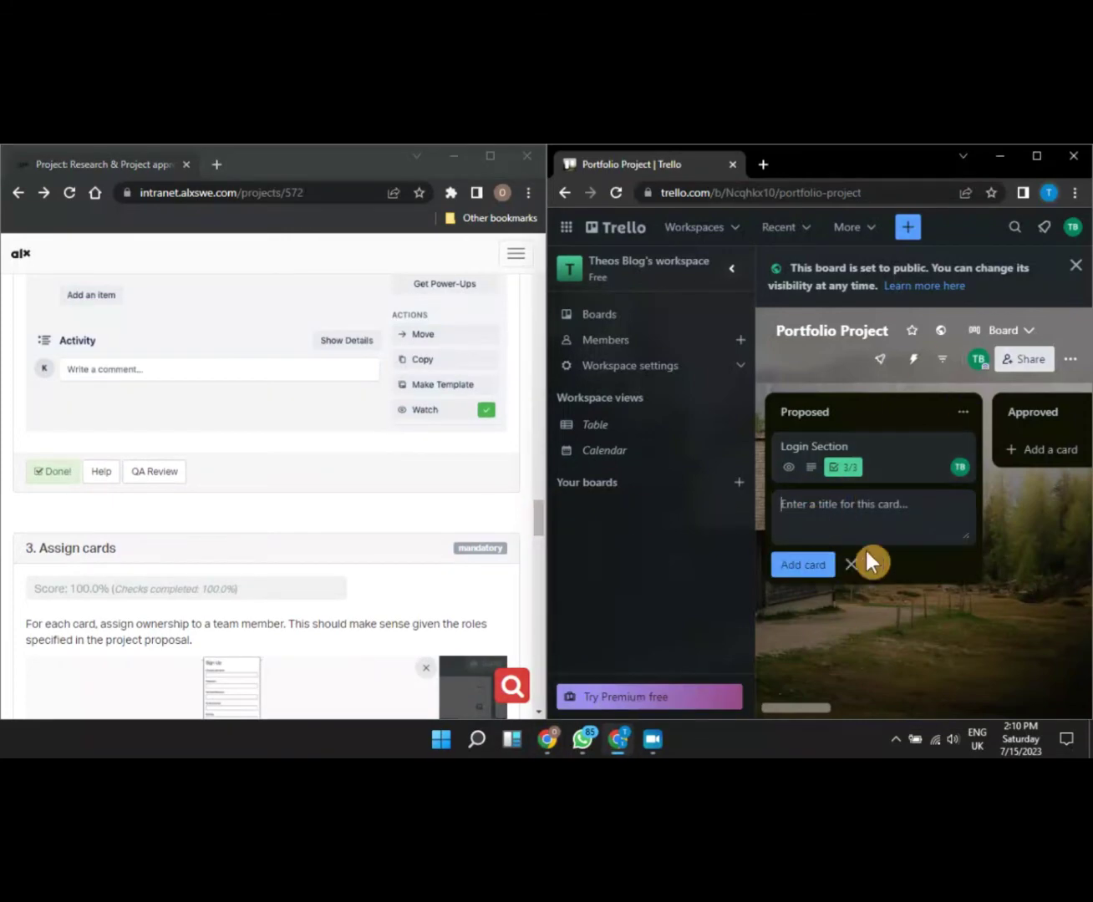
drag(535, 518, 538, 539)
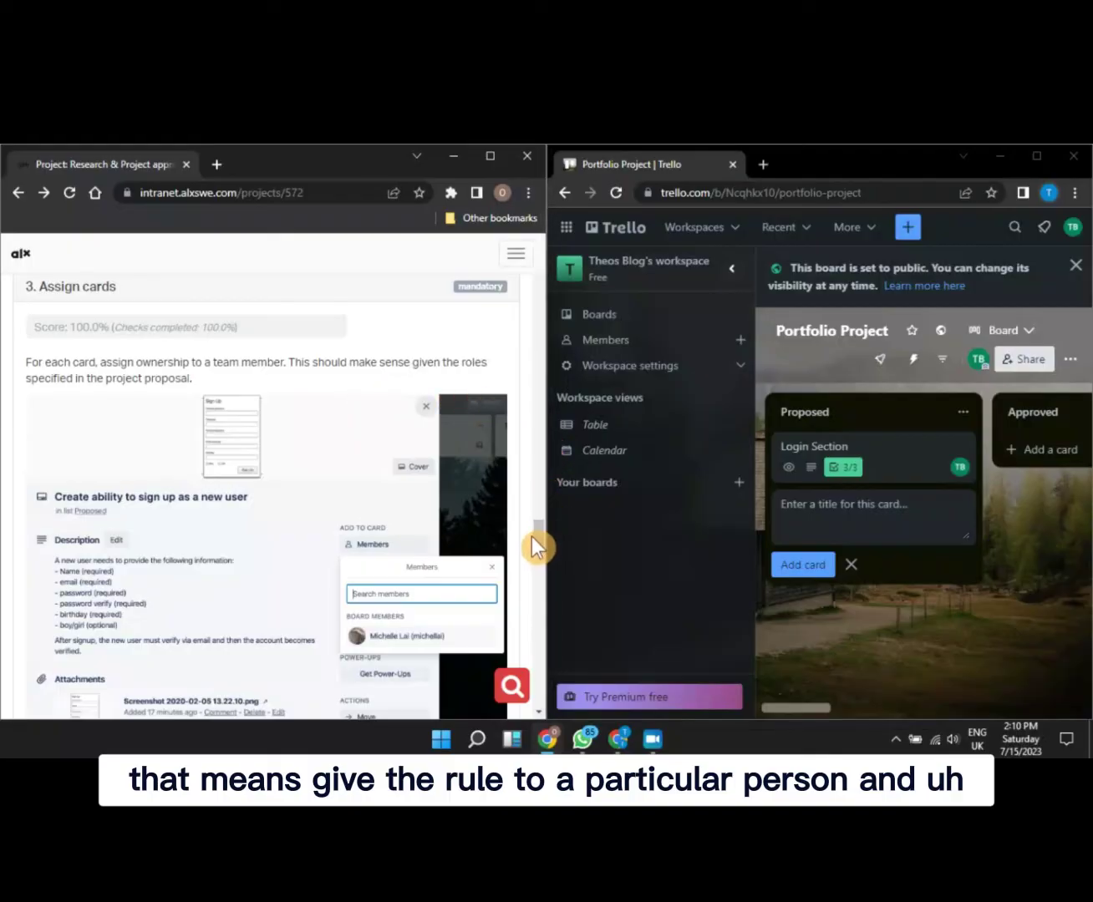
drag(539, 536, 538, 578)
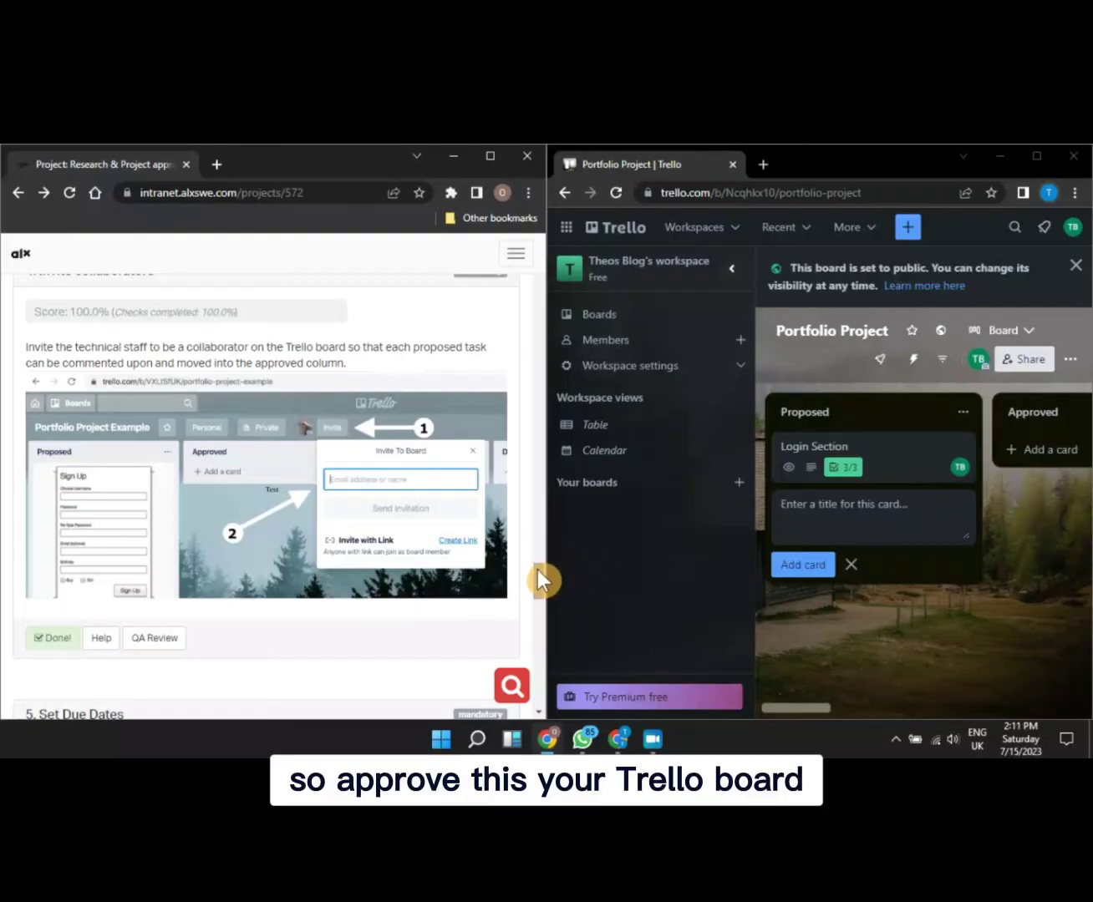
Open the Share board dialog's e-mail invite field, then review the intranet project page
click(1022, 361)
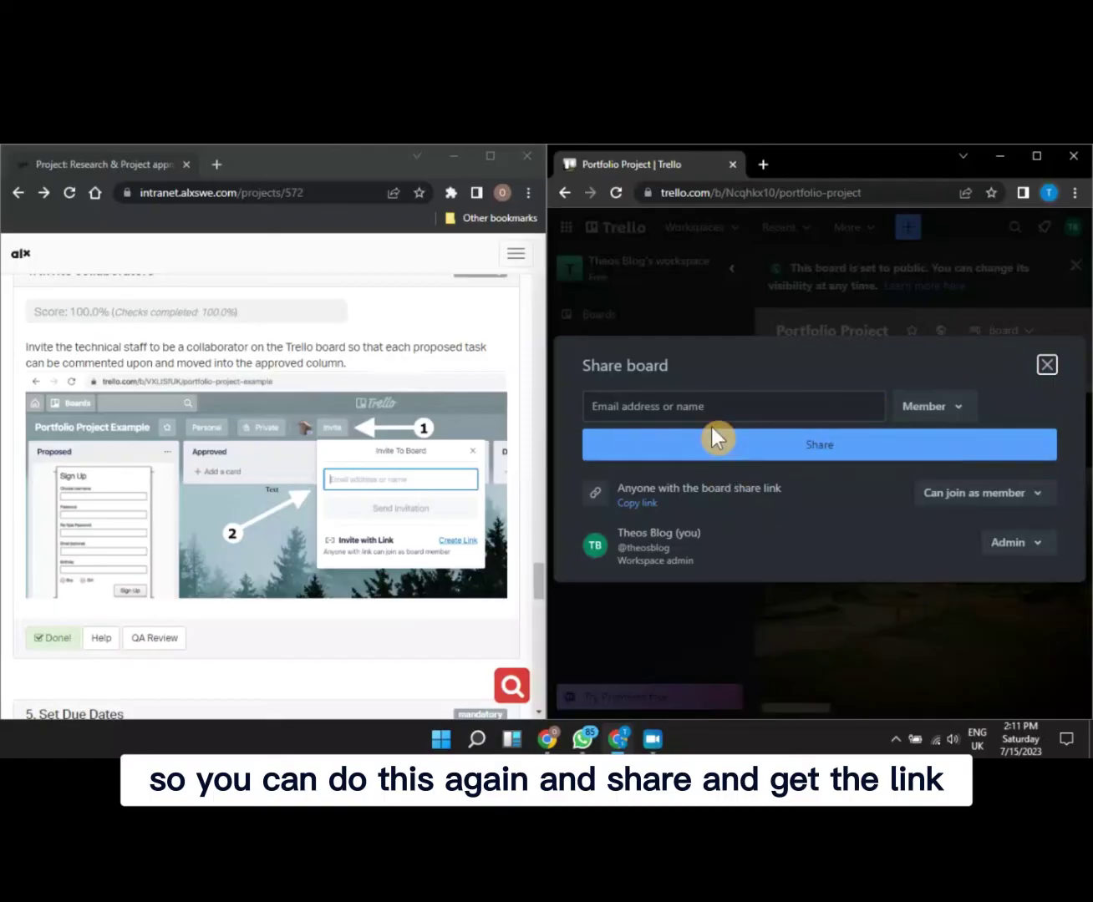
click(690, 407)
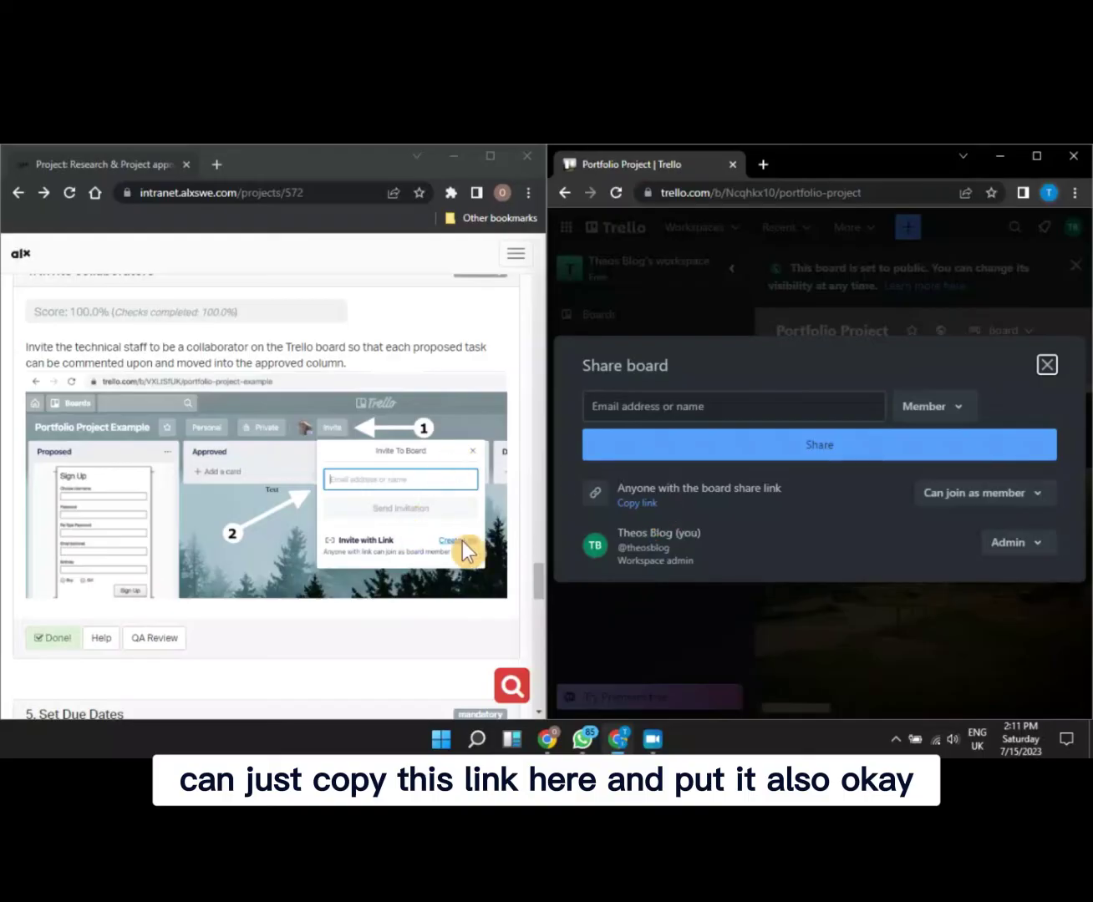
click(533, 575)
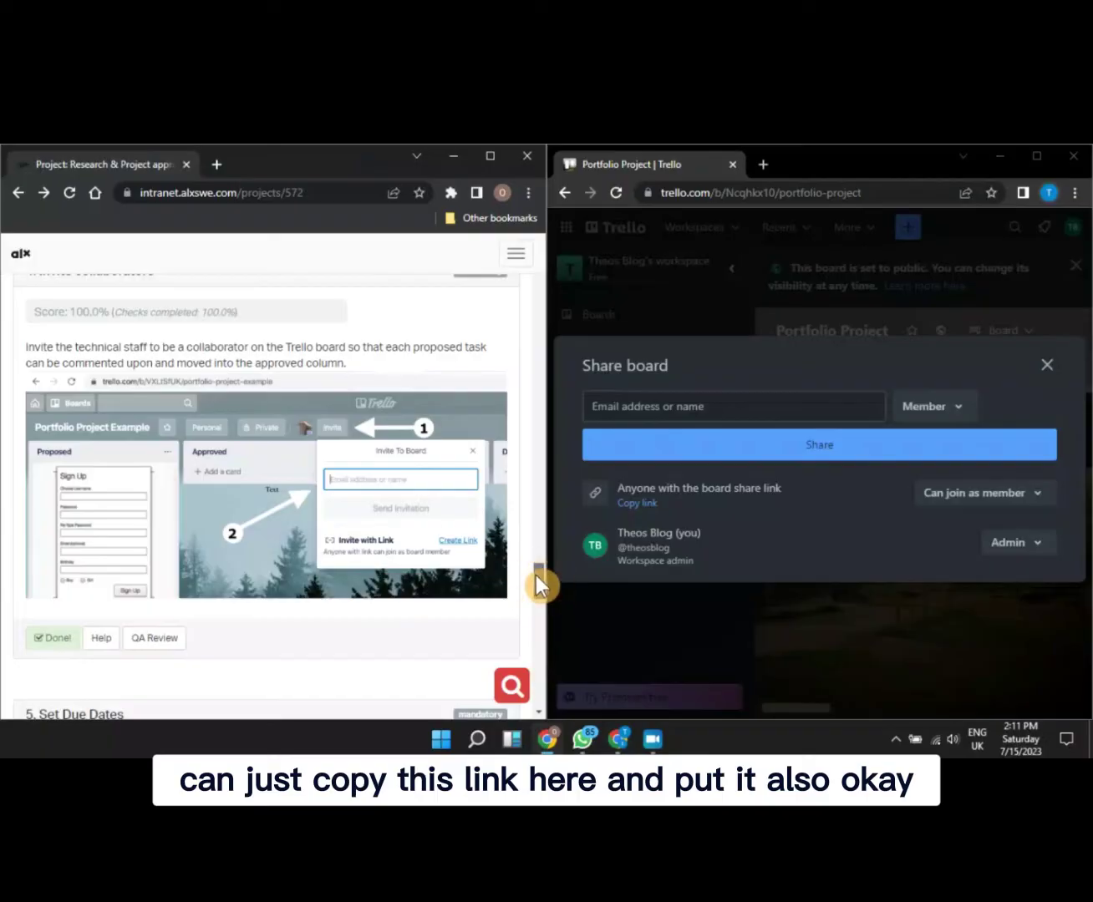
drag(536, 577, 522, 432)
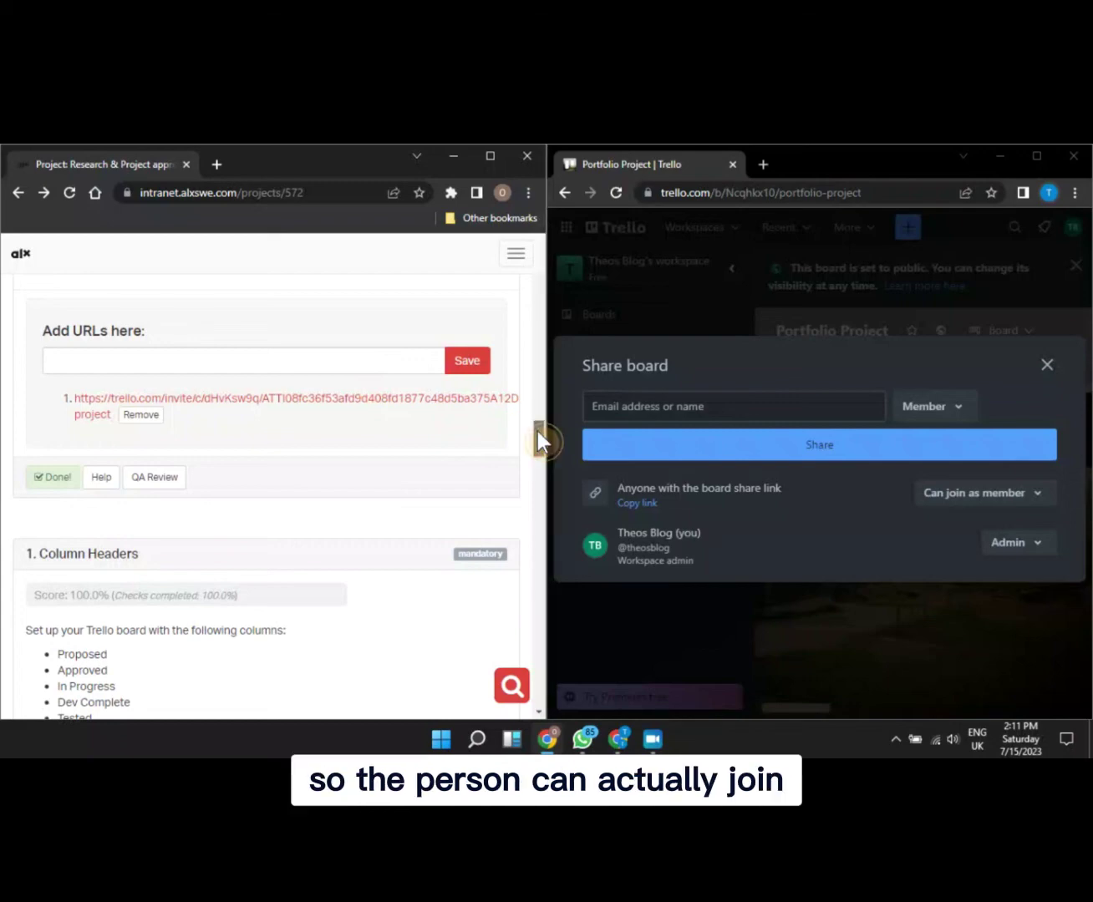
drag(537, 431, 537, 606)
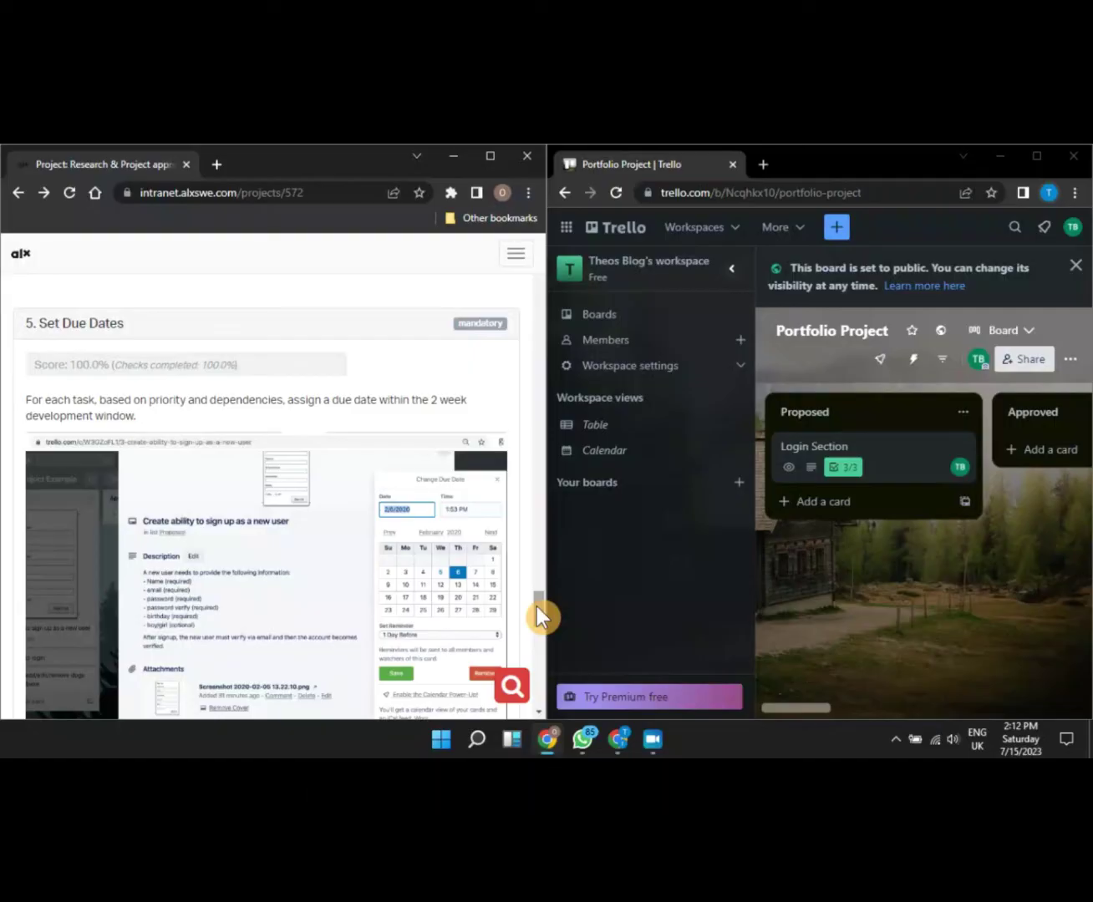
Open the Login Section card's full details from its quick-edit menu
drag(537, 606, 536, 609)
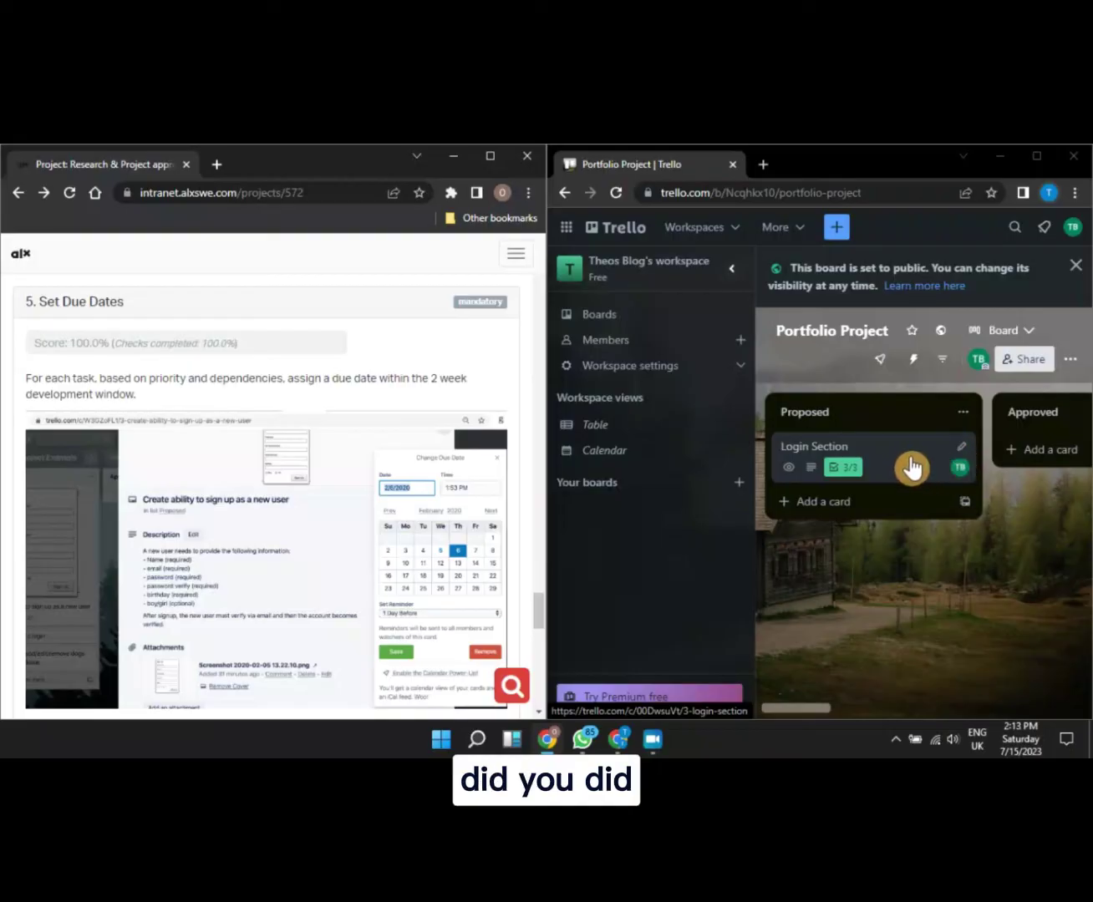
click(965, 456)
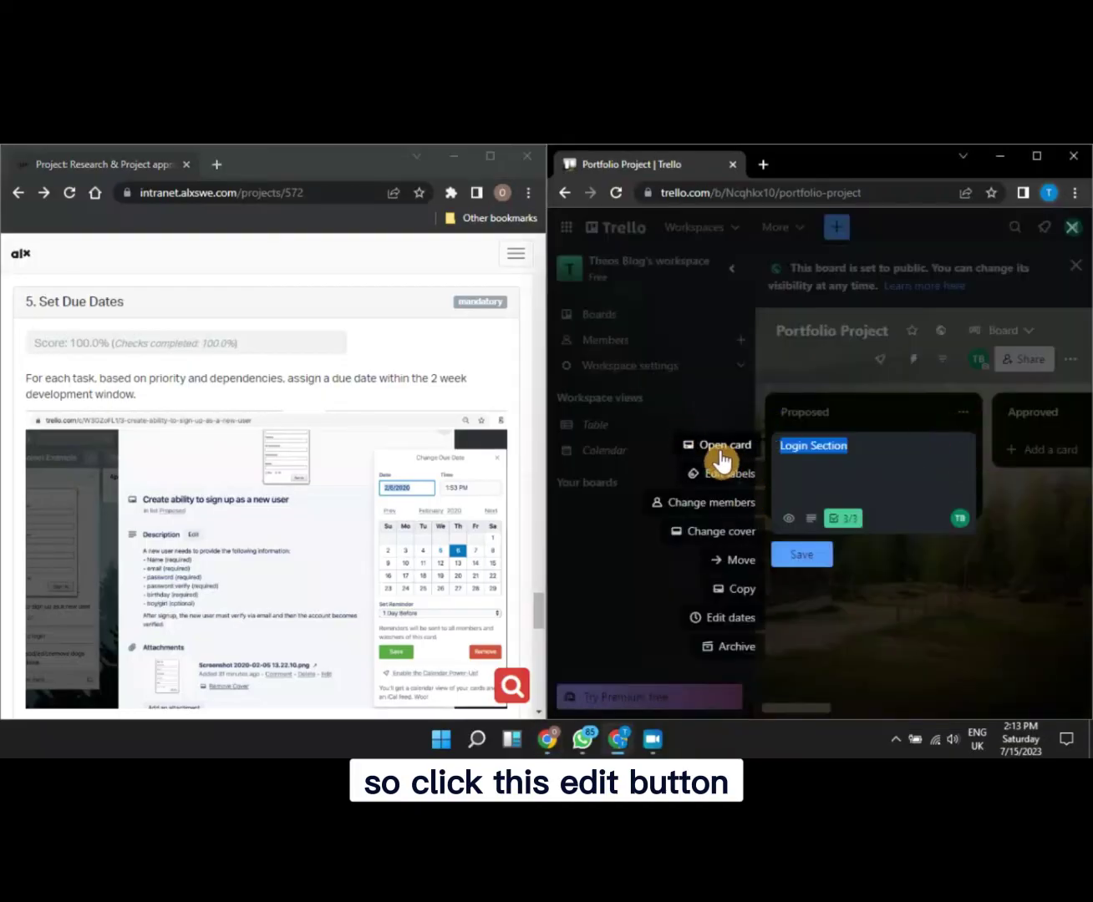
click(722, 458)
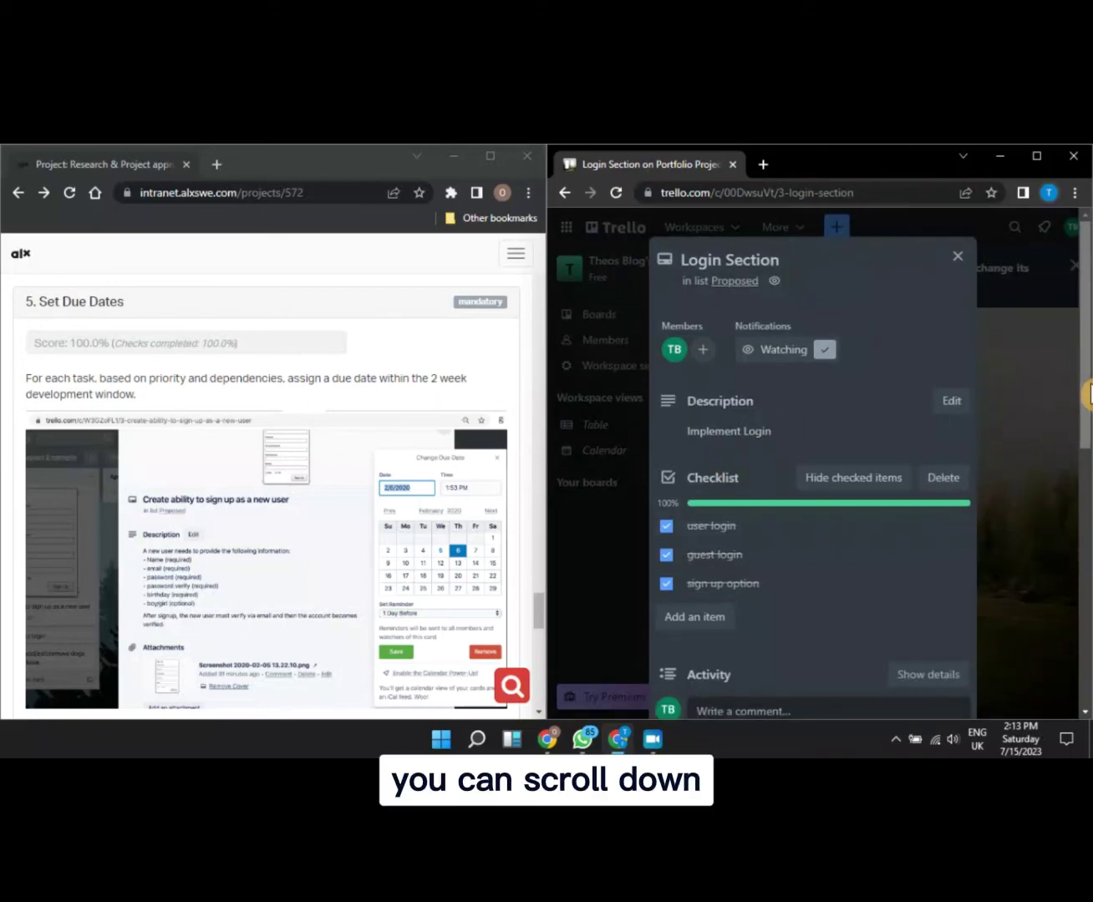
Set the card's due date to July 19, 2:13 PM, keeping the 1 Day before reminder
drag(1086, 384, 1087, 524)
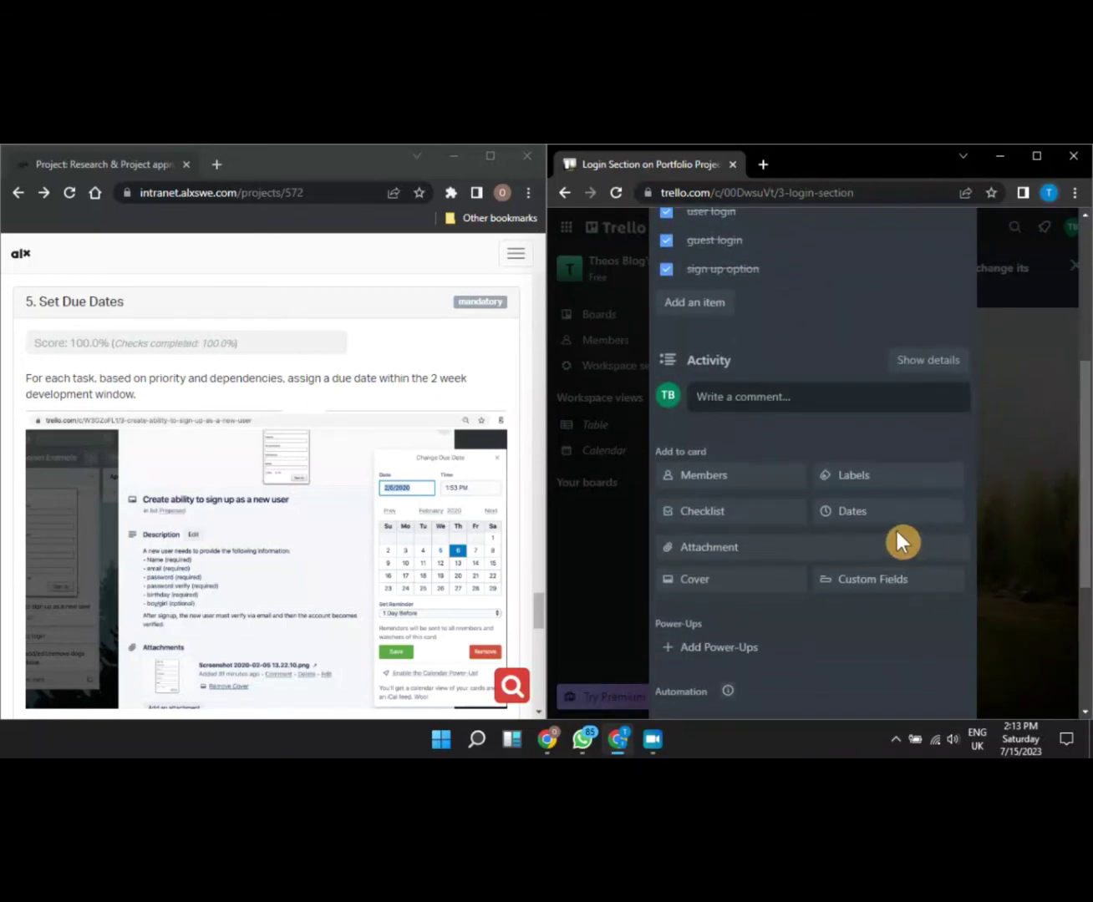
click(875, 518)
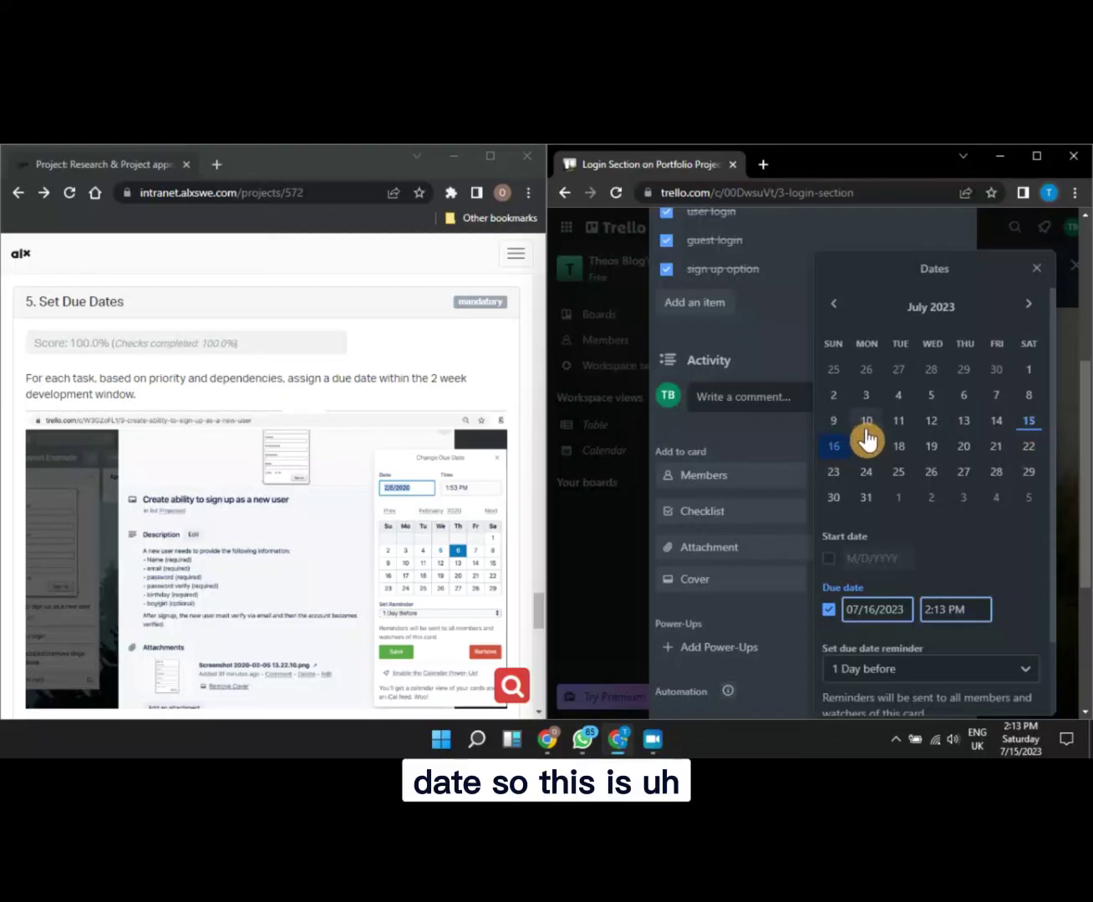
click(932, 449)
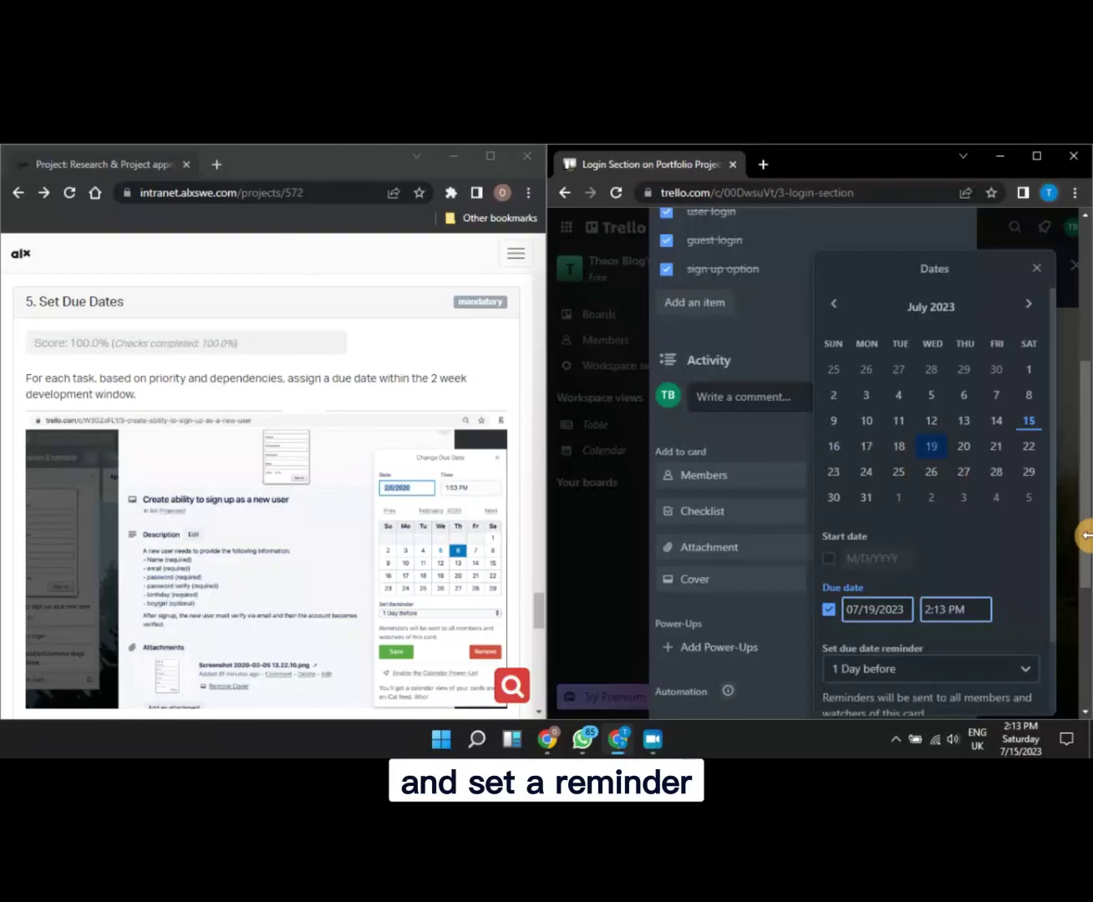
scroll(1088, 569, down, 1)
scroll(1088, 570, down, 1)
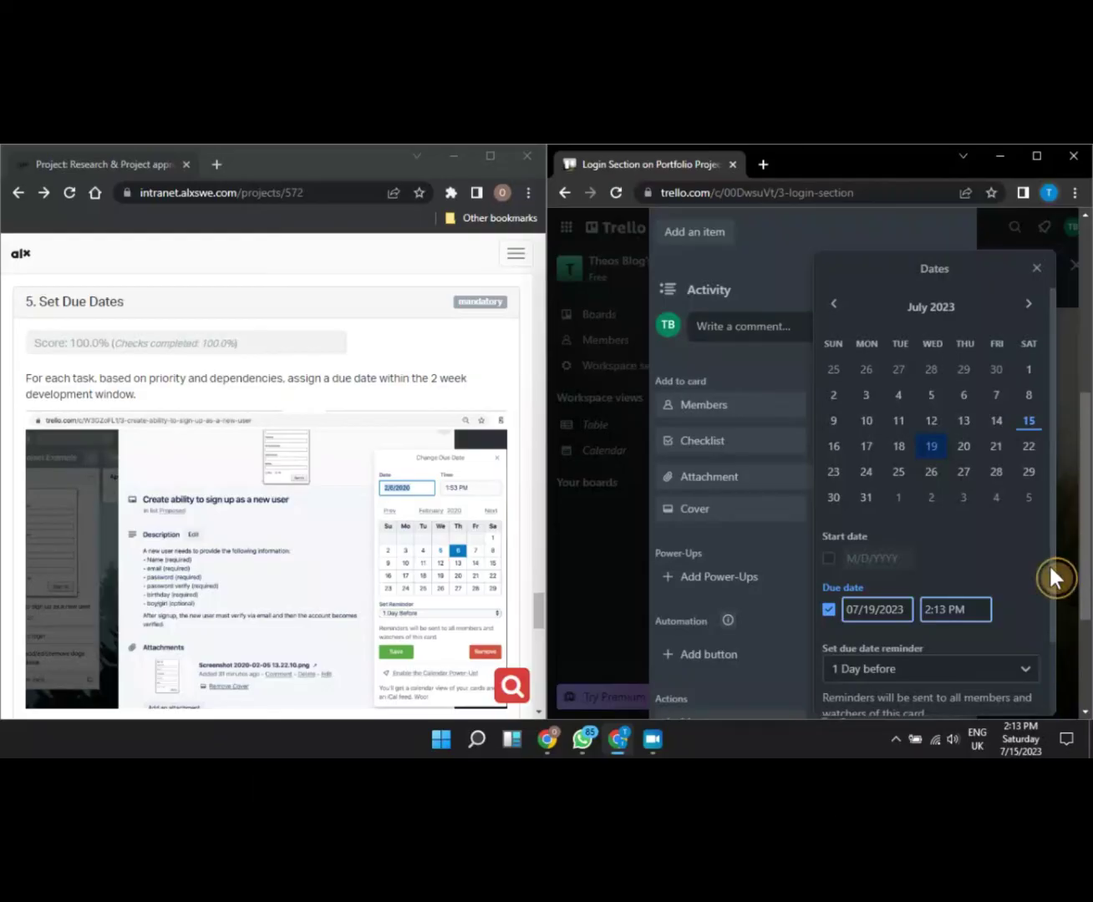
drag(1052, 578, 1052, 678)
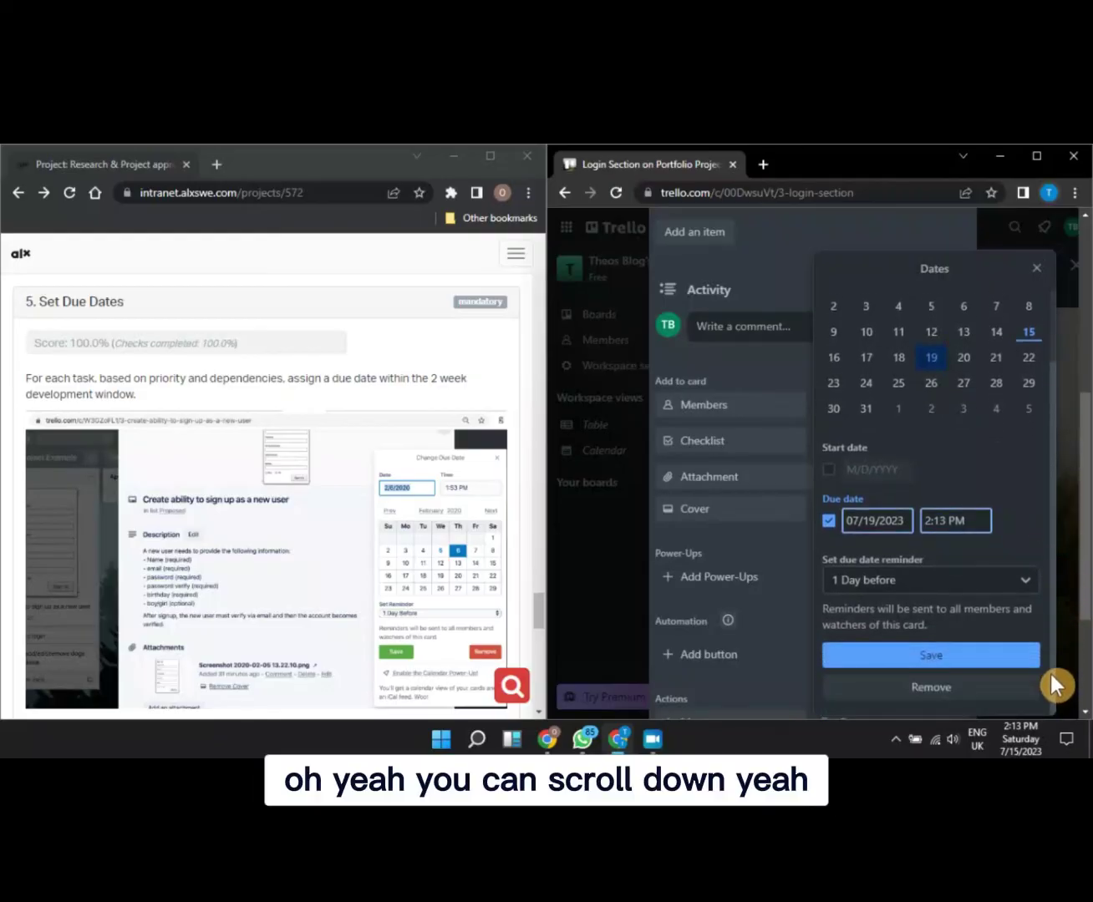
click(882, 657)
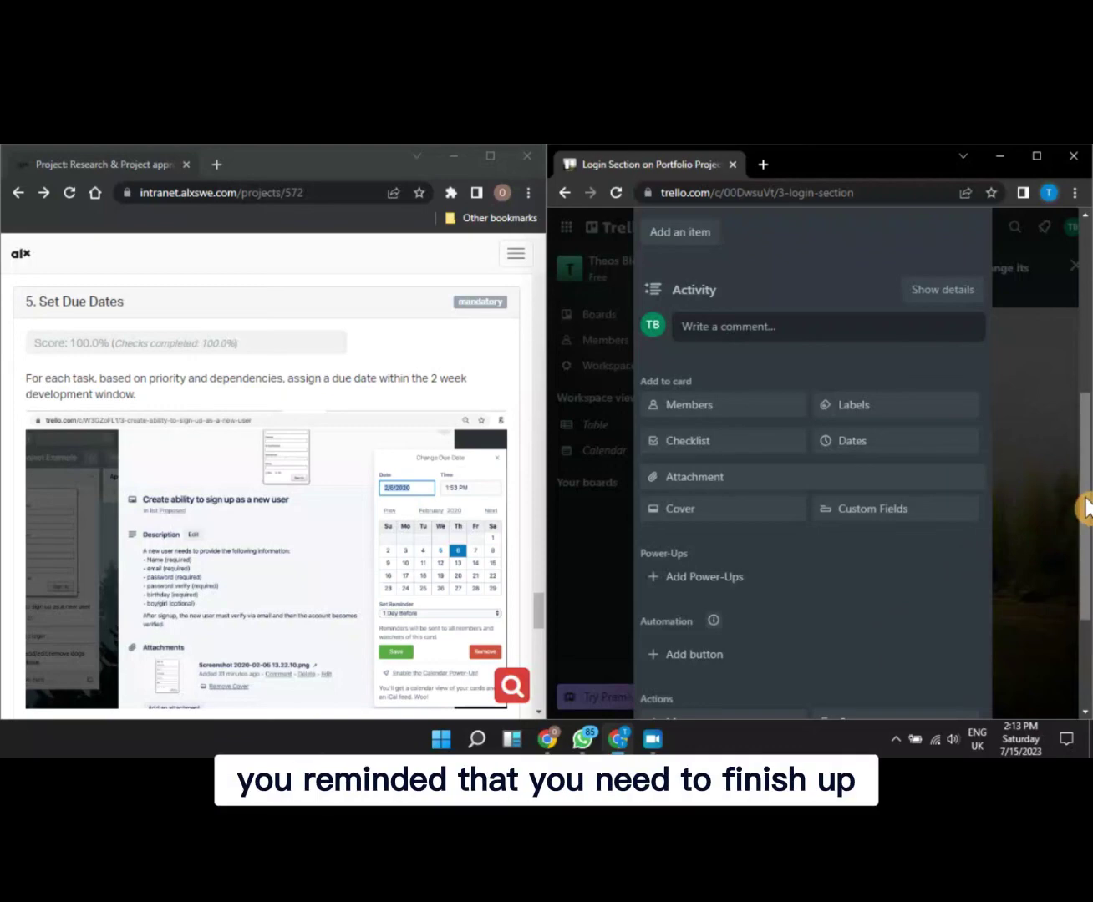
drag(1084, 508, 1085, 430)
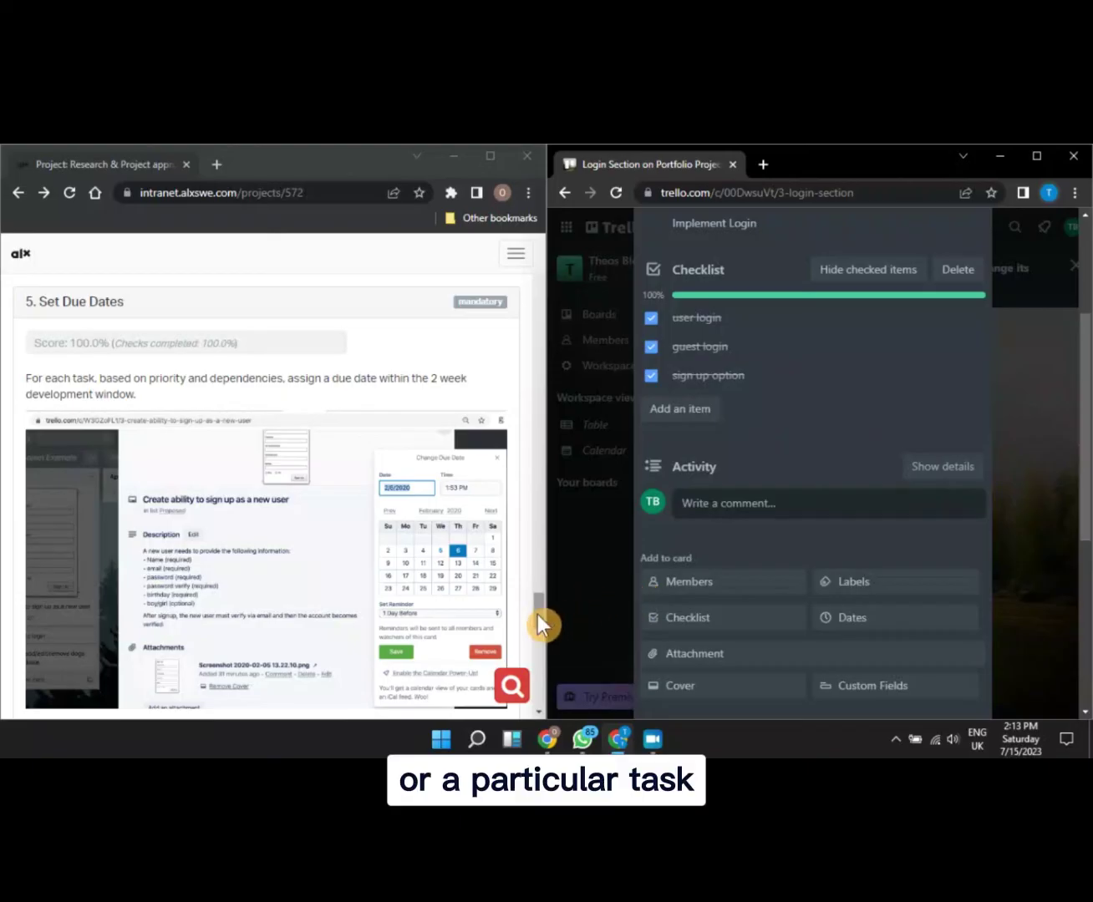
drag(538, 614, 539, 660)
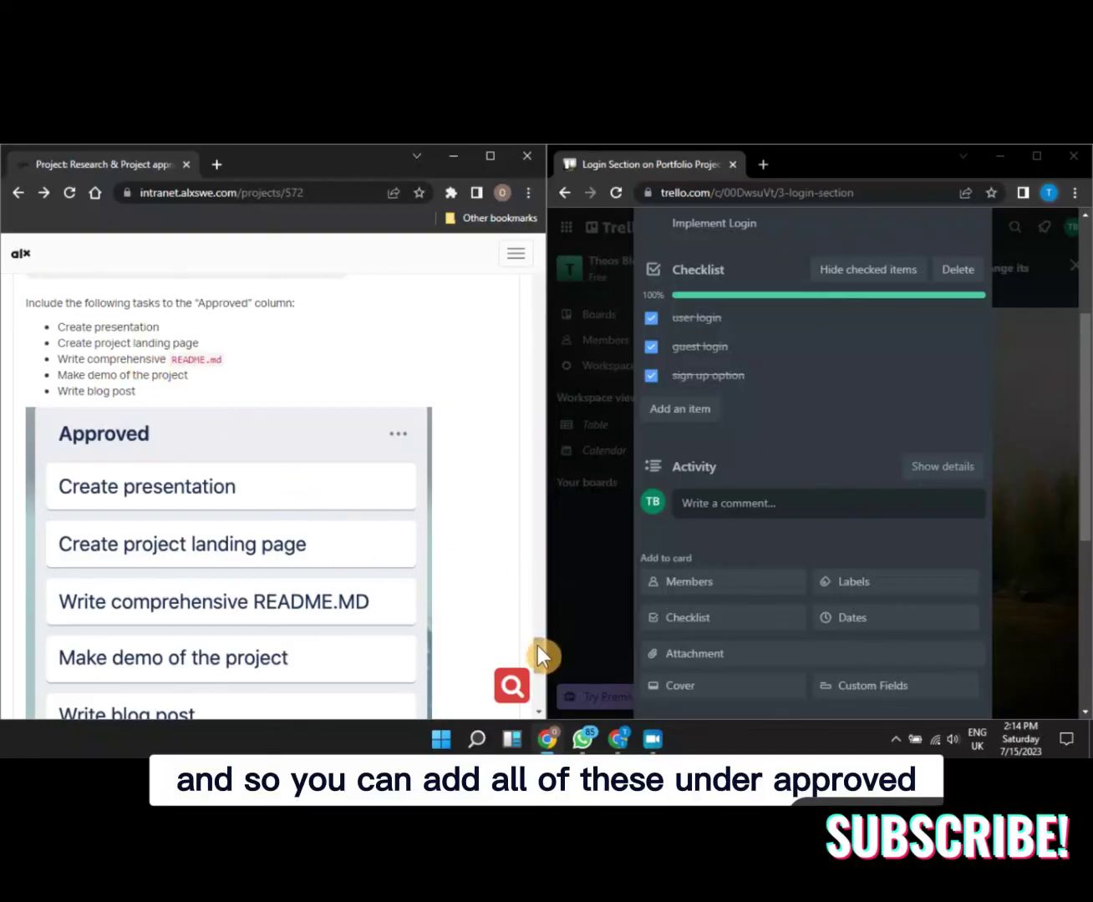
drag(541, 658, 541, 668)
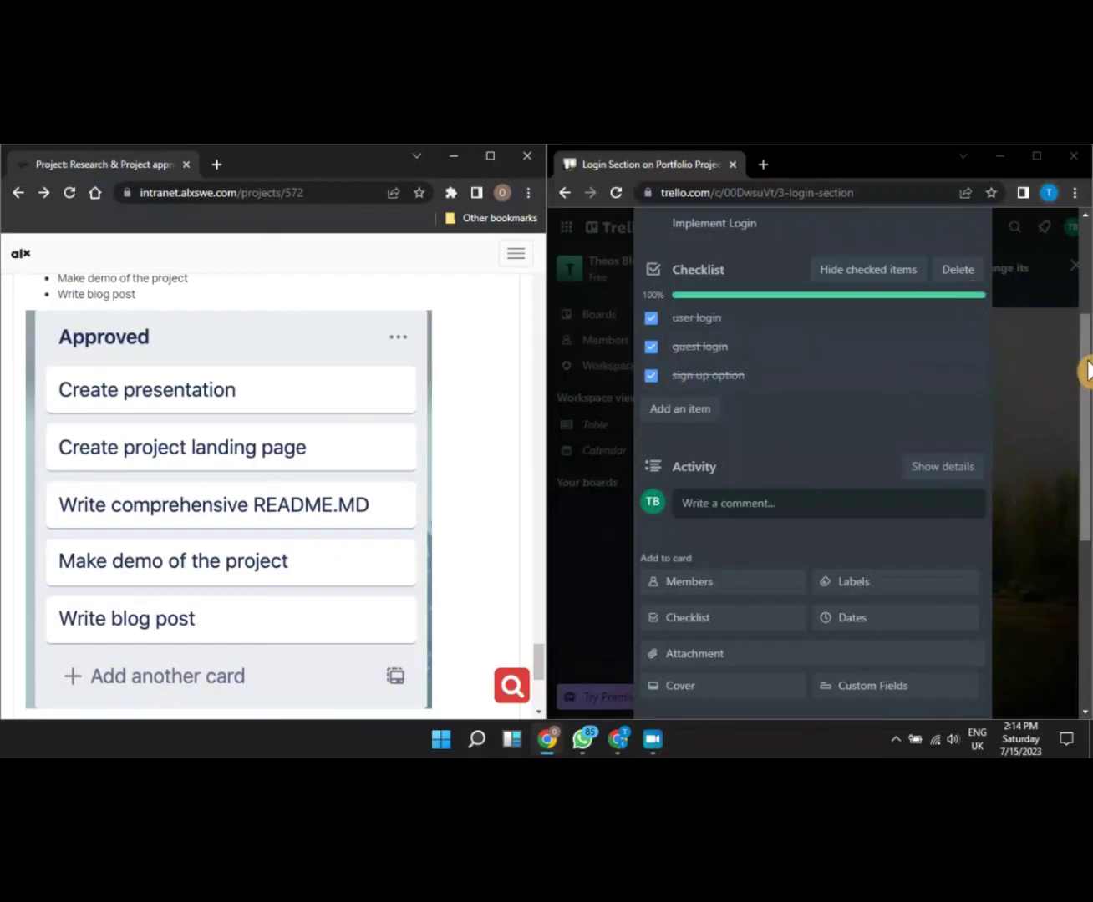
drag(1086, 371, 1087, 284)
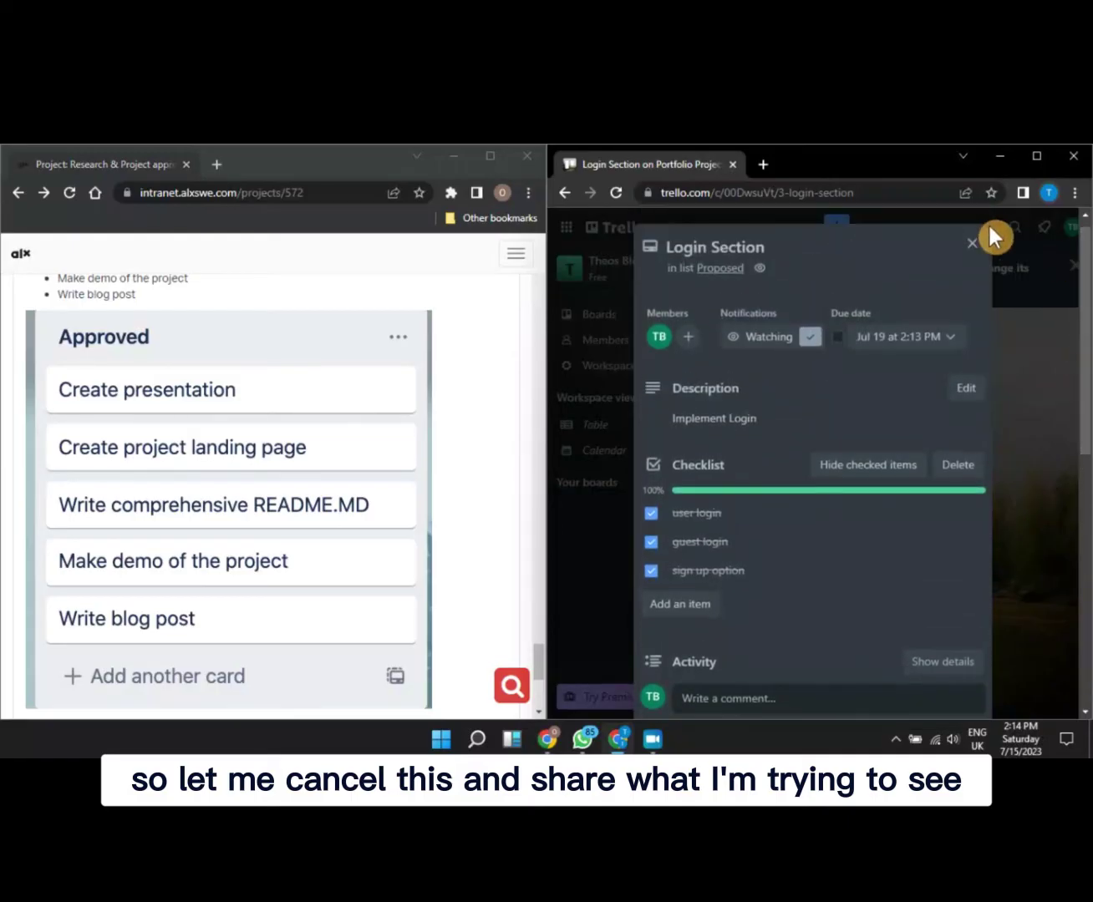
Close the Login Section card and start adding a new card to the Approved list
click(974, 245)
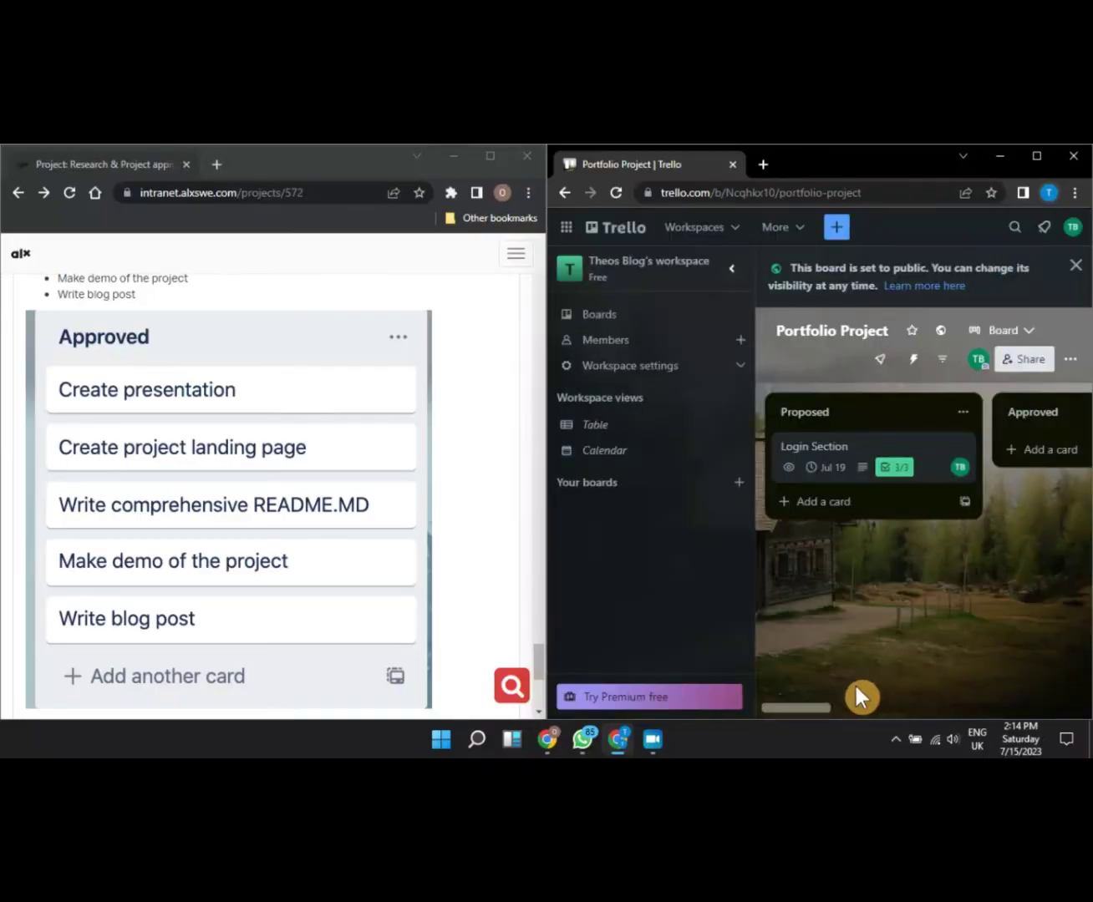
drag(807, 708, 840, 709)
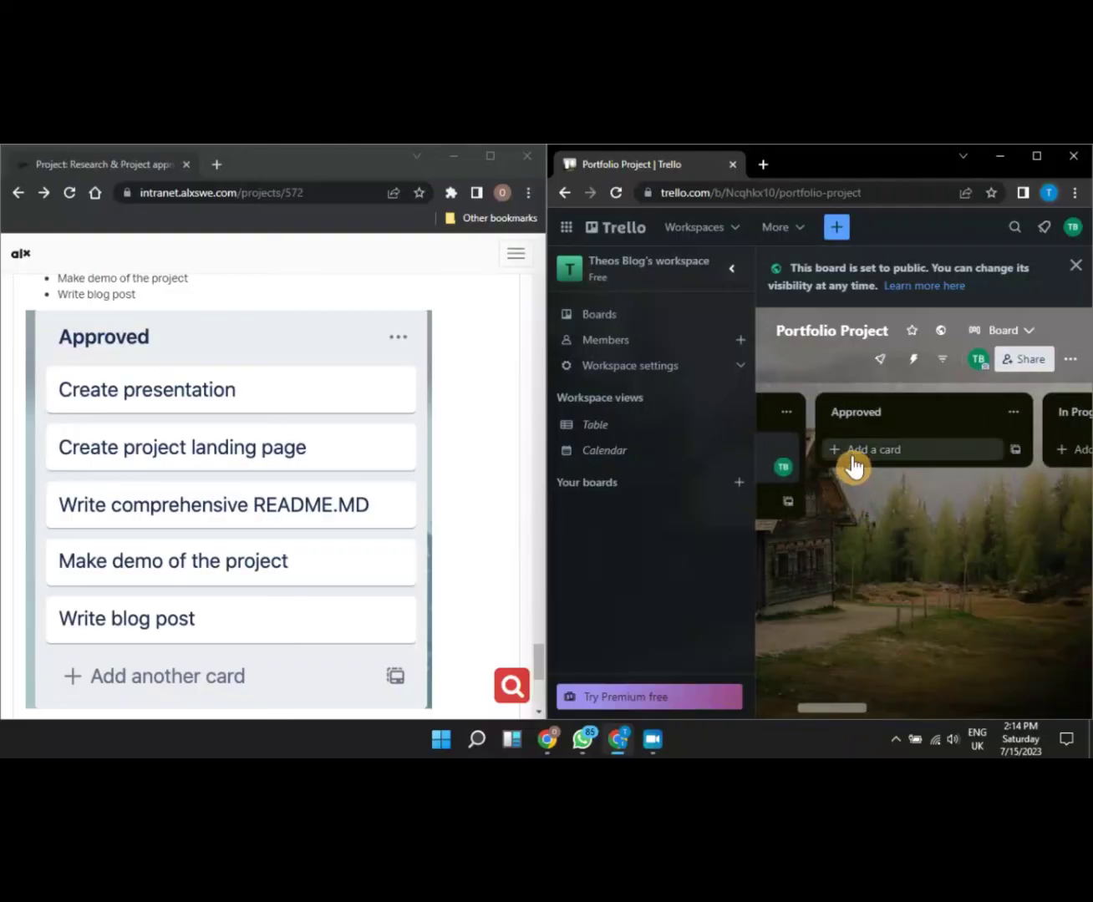
click(852, 465)
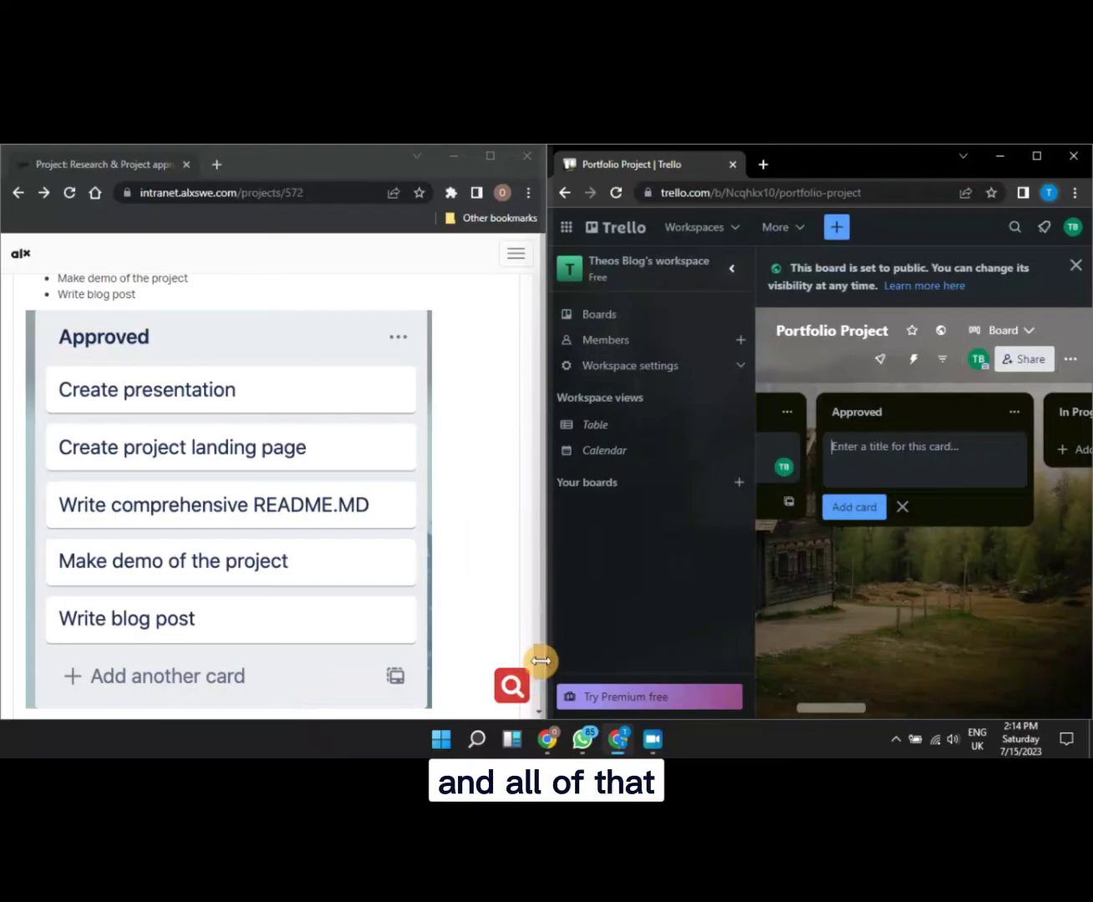
Scroll across the Portfolio Project board's lists to reach the empty Deployed list
mouse_move(535, 662)
mouse_down()
mouse_move(538, 686)
mouse_move(537, 655)
mouse_up()
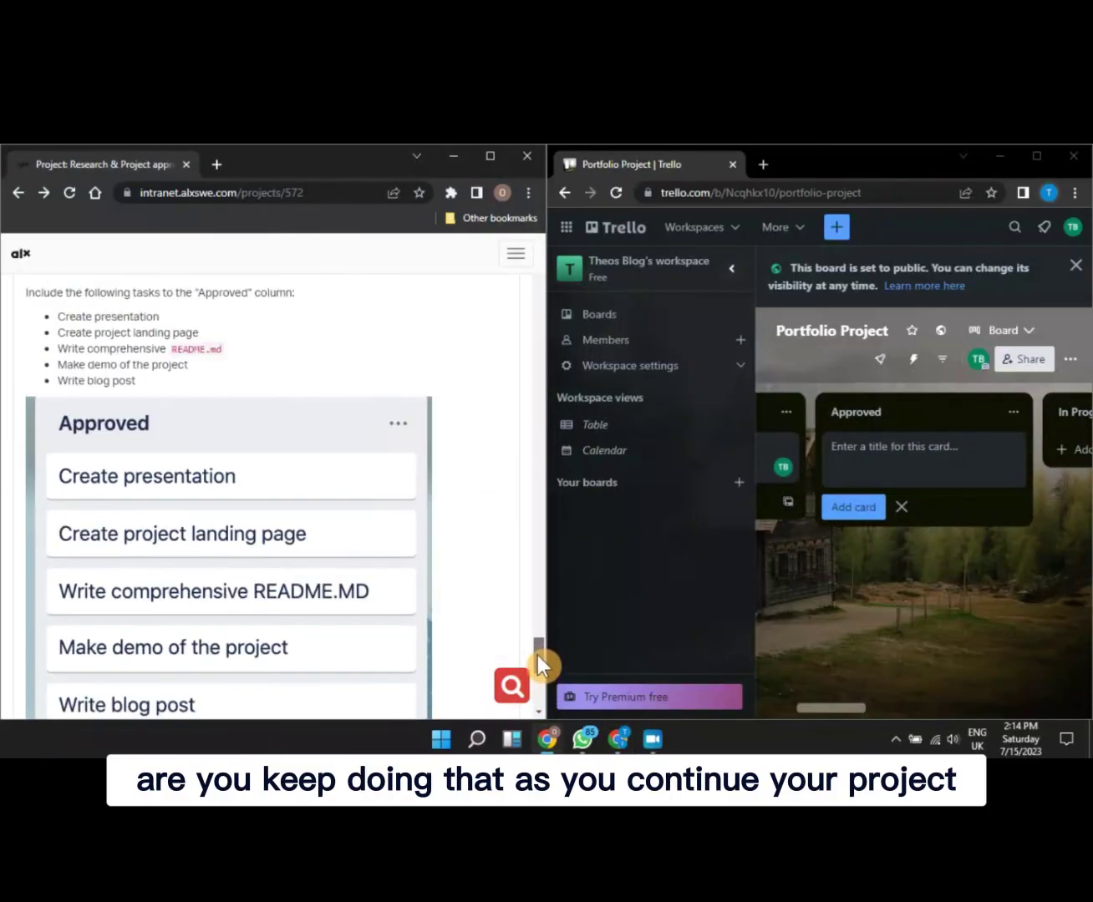
drag(842, 706, 886, 518)
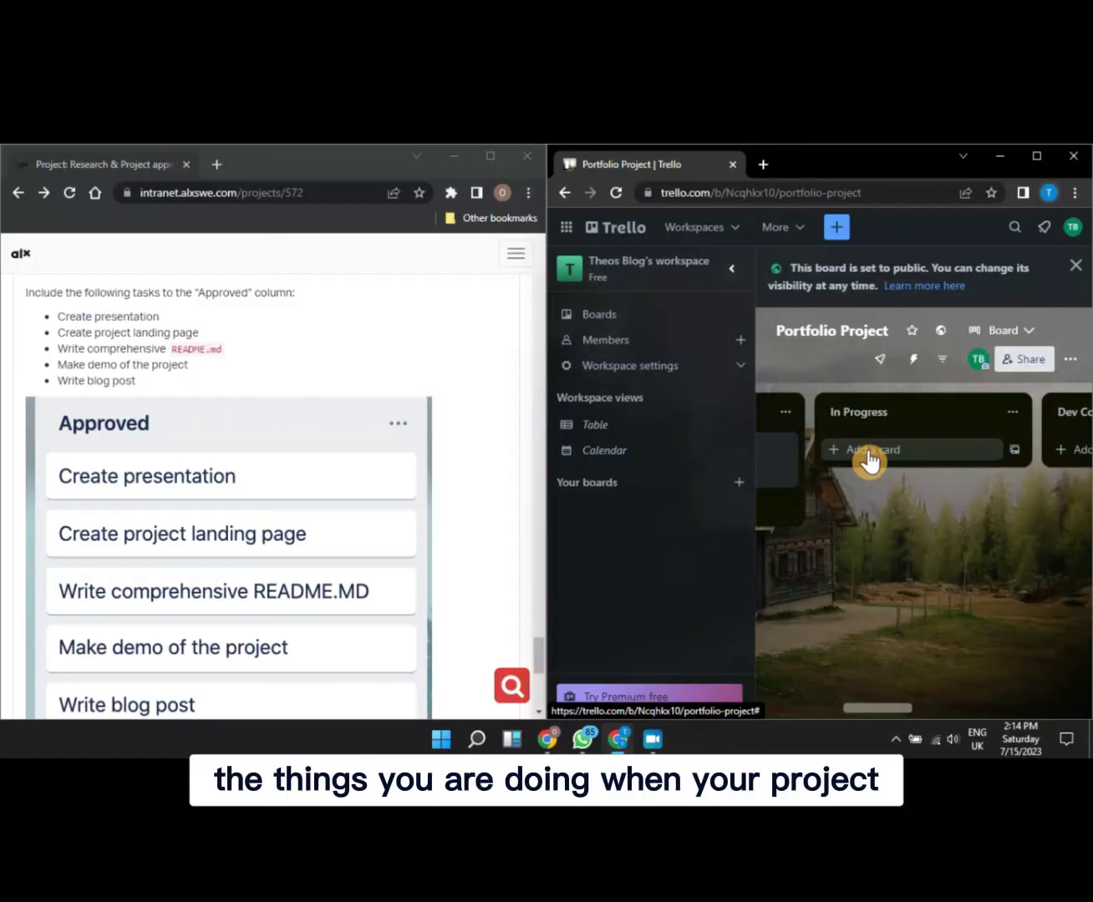
drag(877, 706, 927, 702)
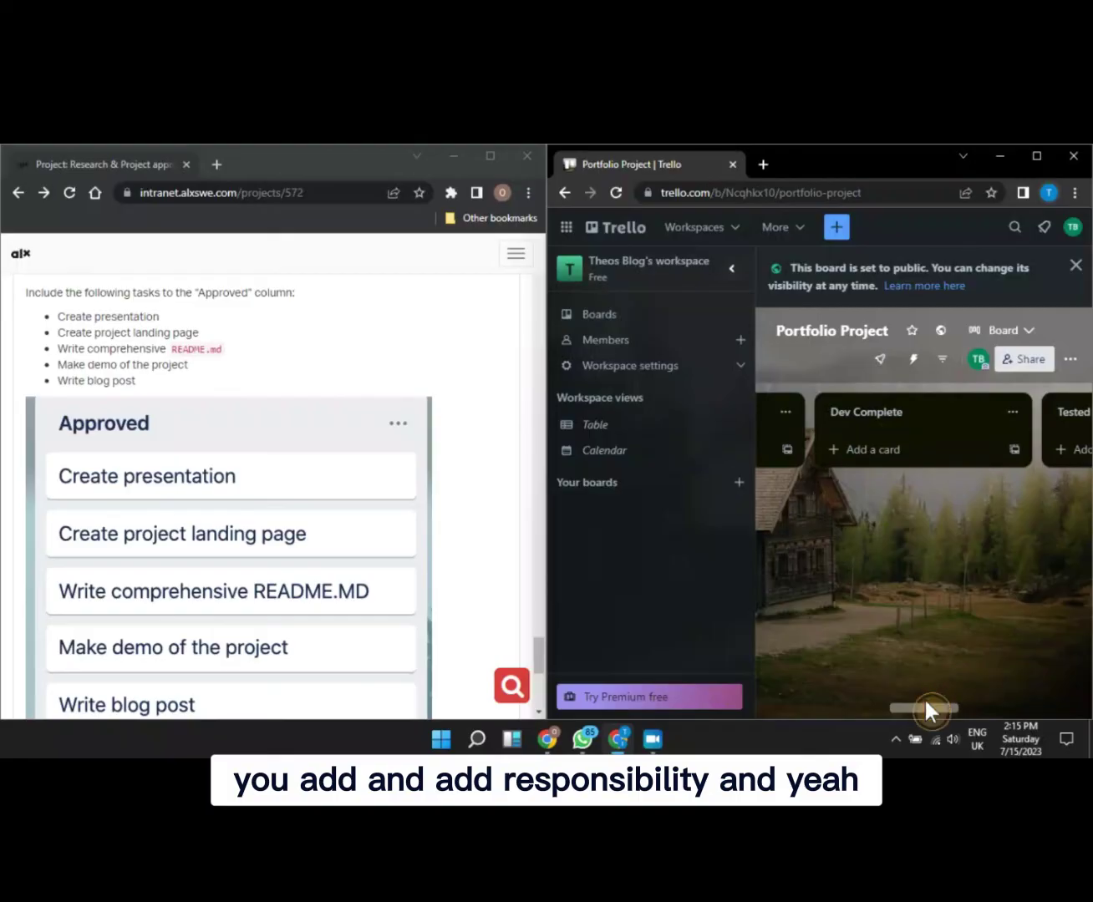
drag(938, 703, 989, 701)
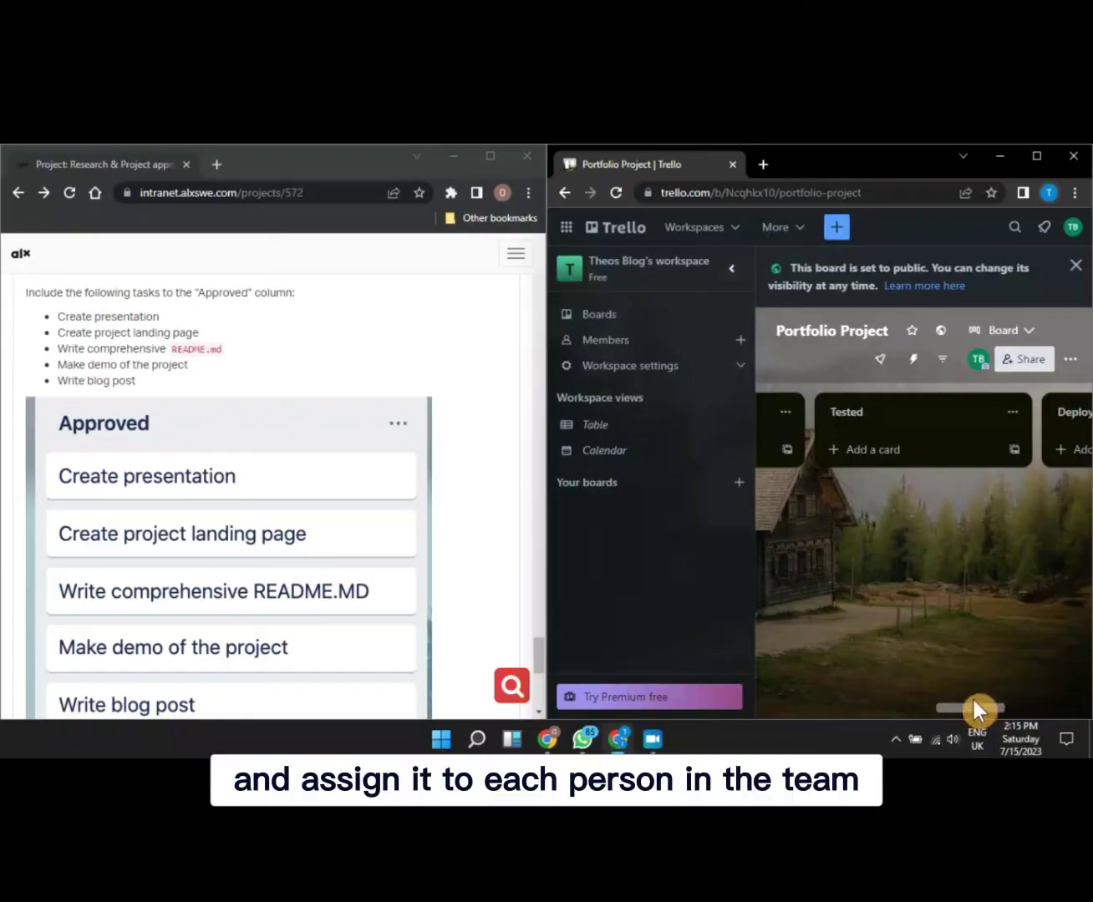
drag(970, 702, 1021, 702)
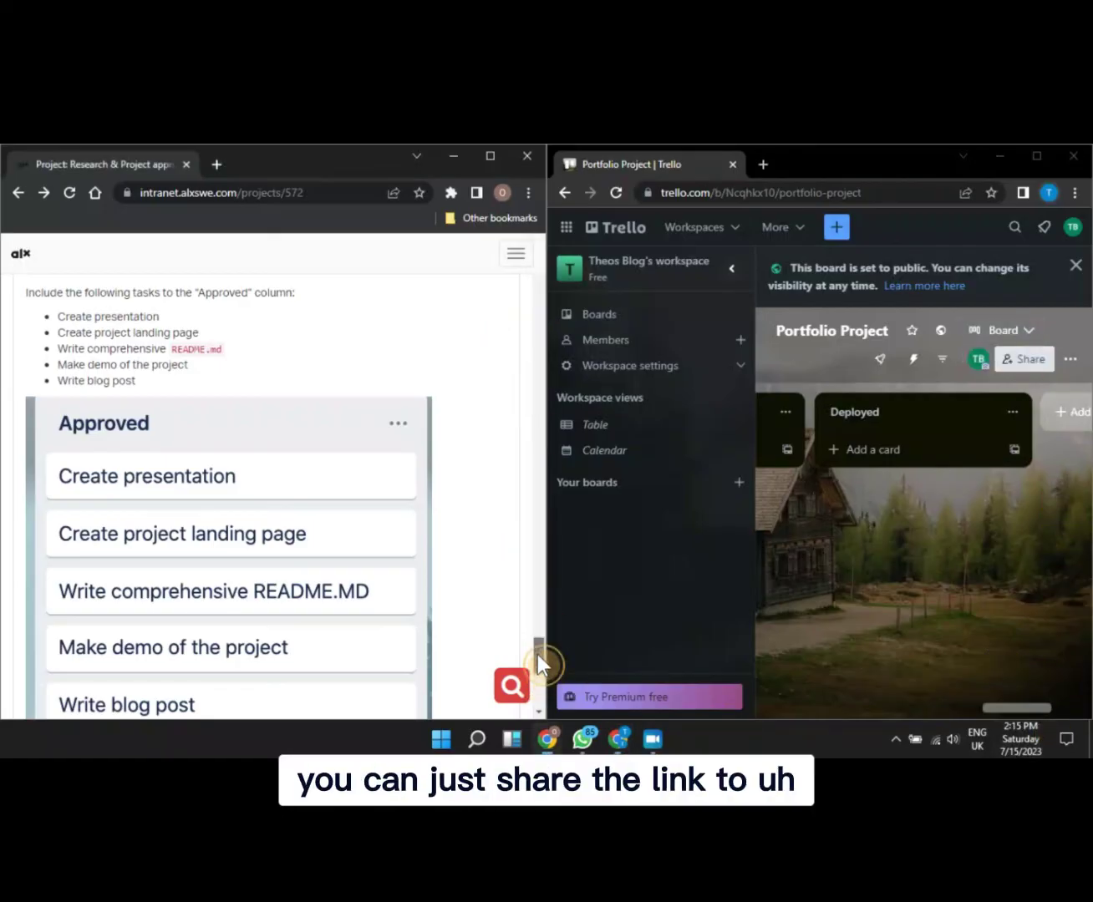
drag(537, 654, 555, 450)
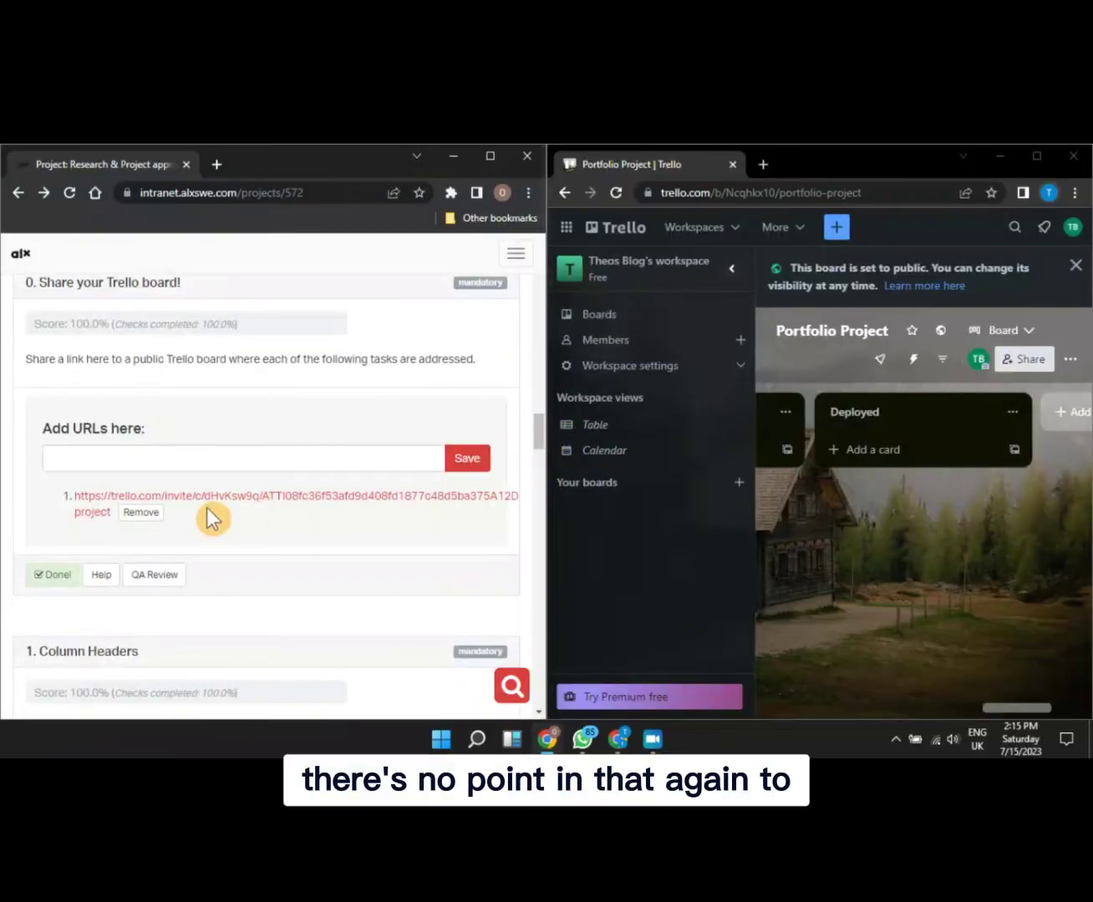